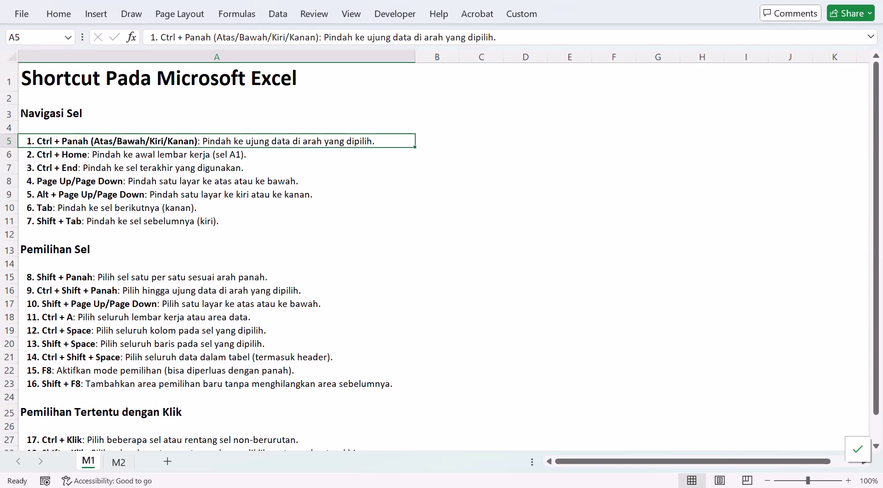
Switch to the Employee Sample Data2.xlsx workbook and look over the employee table on the Data sheet
mouse_move(360, 487)
left_click(311, 446)
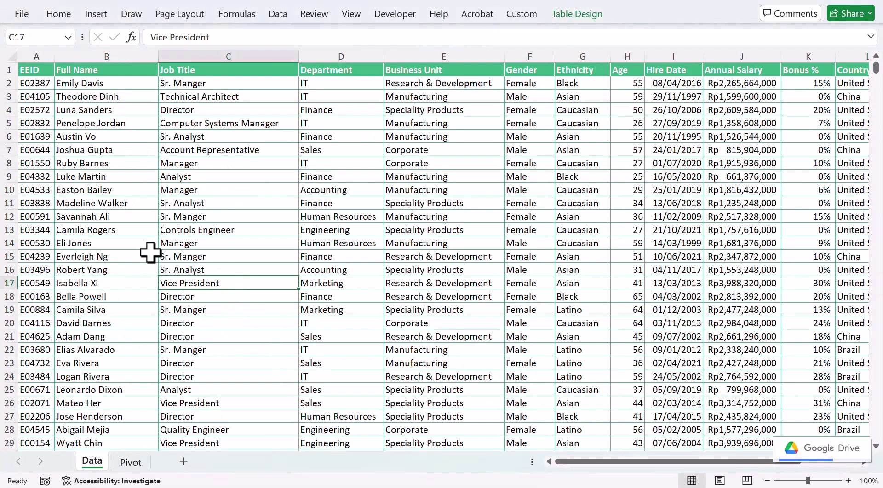
left_click(147, 178)
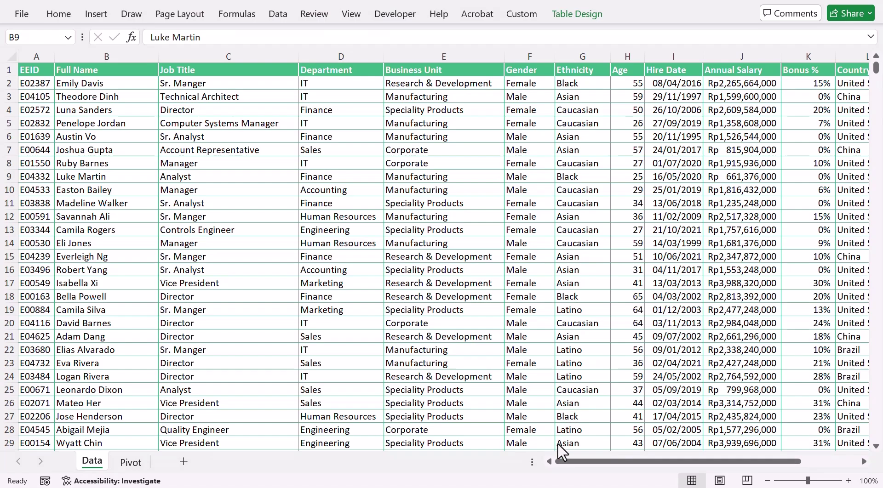
left_click(192, 240)
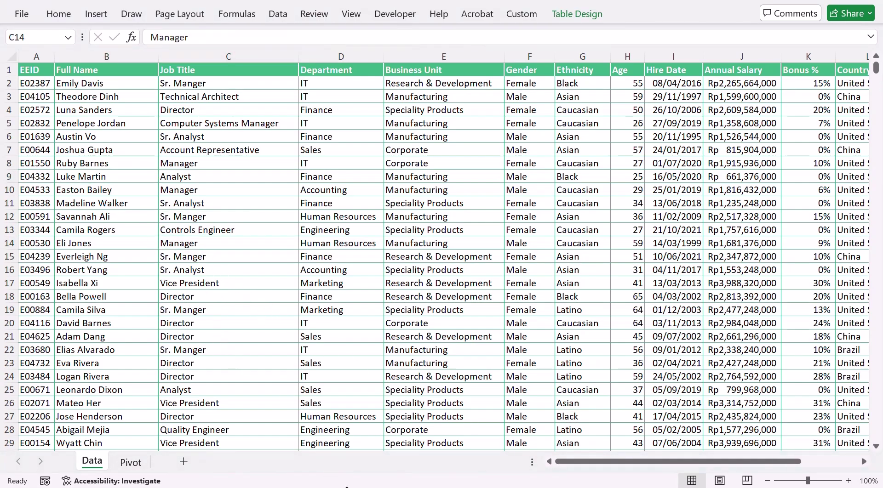
Switch back to Materi Belajar Excel.xlsx and select the first cell navigation shortcut in A5
mouse_move(336, 487)
left_click(428, 421)
left_click(214, 207)
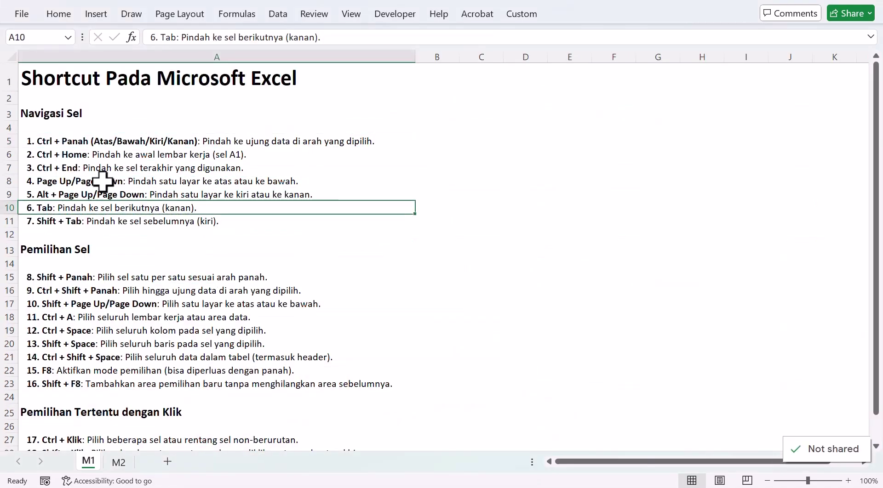
left_click(64, 141)
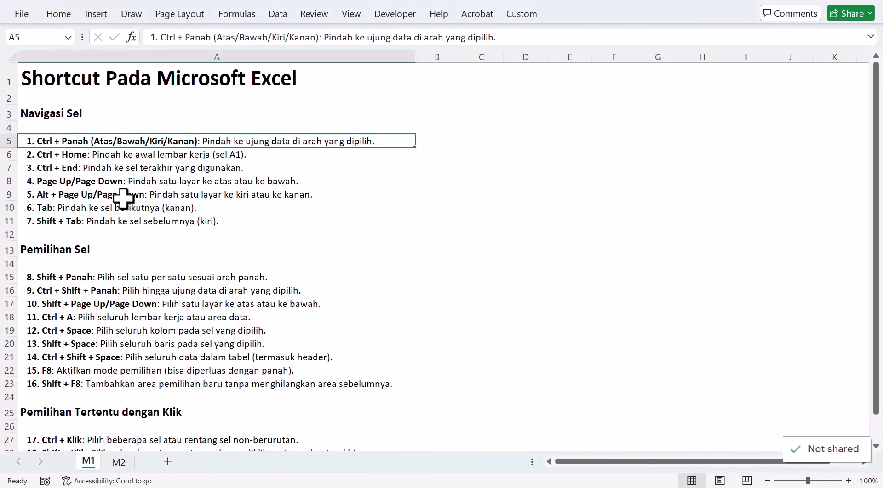
Switch to Employee Sample Data2.xlsx and jump from header cell A1 to the table's last header, O1
mouse_move(349, 485)
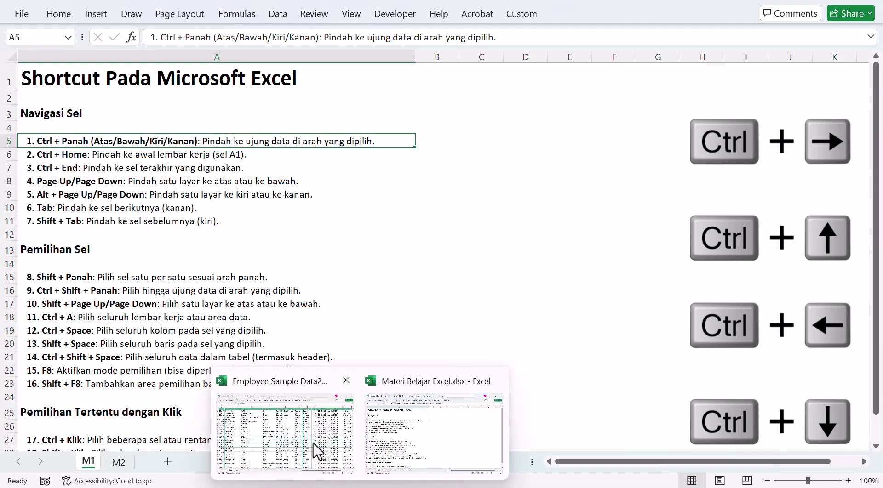
left_click(318, 452)
left_click(143, 175)
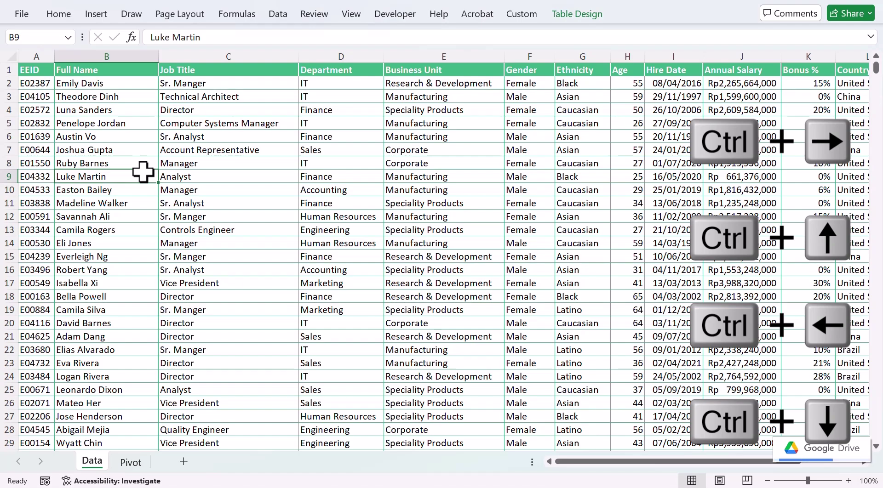
left_click(37, 69)
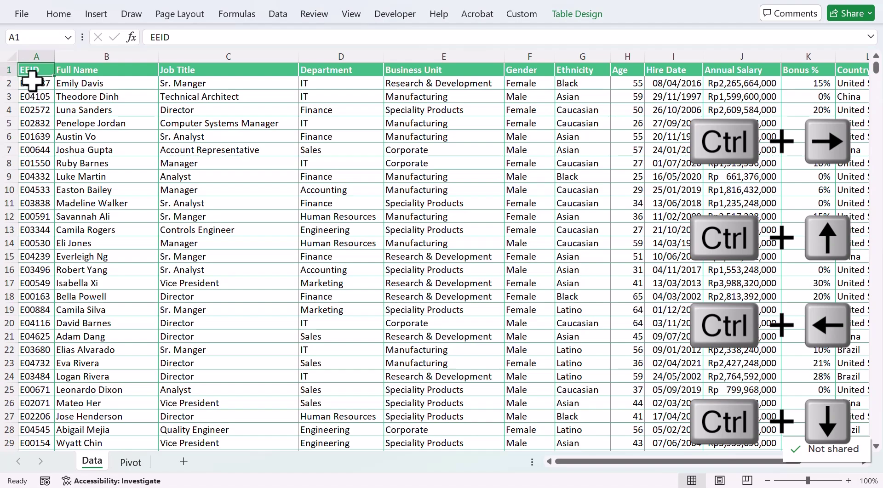
key("ctrl+Right")
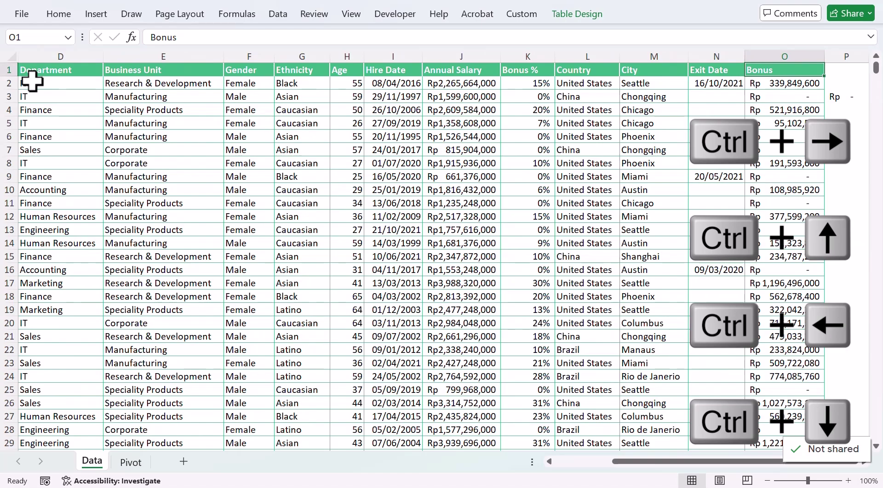
Move from cell P3 to the Exit Date header in N1 and jump back to the row's first cell, A1
left_click(845, 98)
key("Up")
key("Left")
key("Left")
key("ctrl+Up")
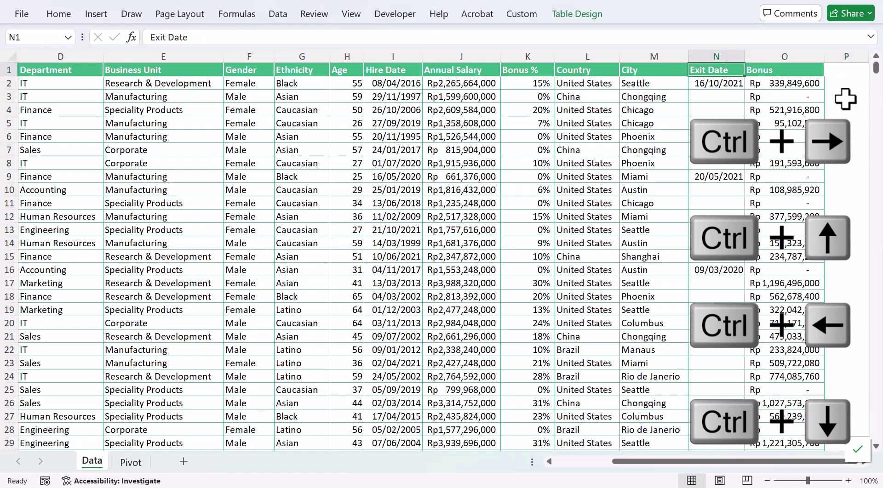
key("ctrl+Left")
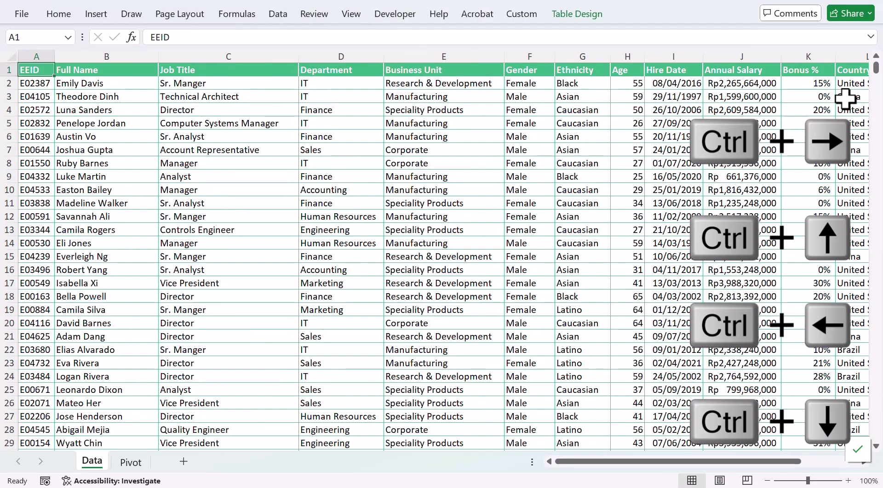
Jump repeatedly between the table's edges along the header row and the first and last columns, ending at A1
key("ctrl+Right")
key("ctrl+Left")
key("ctrl+Down")
key("ctrl+Up")
key("ctrl+Right")
key("ctrl+Left")
key("ctrl+Down")
key("ctrl+Up")
key("ctrl+Right")
key("ctrl+Down")
key("ctrl+Up")
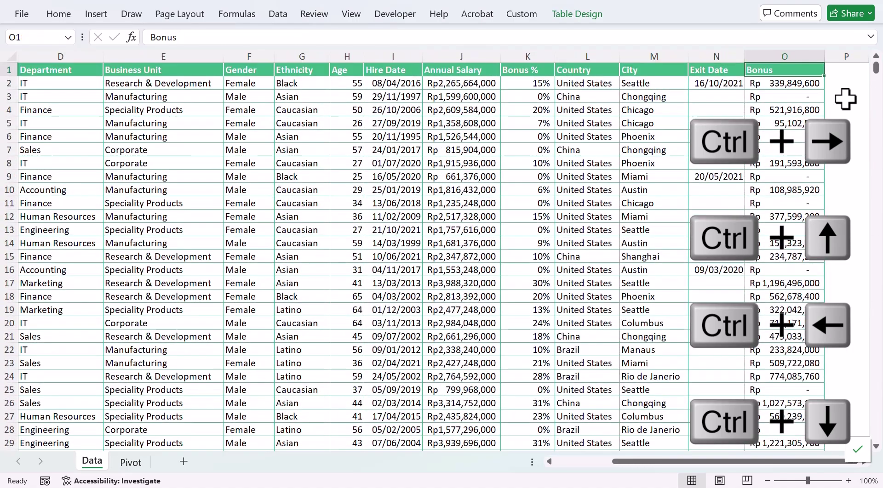
key("ctrl+Left")
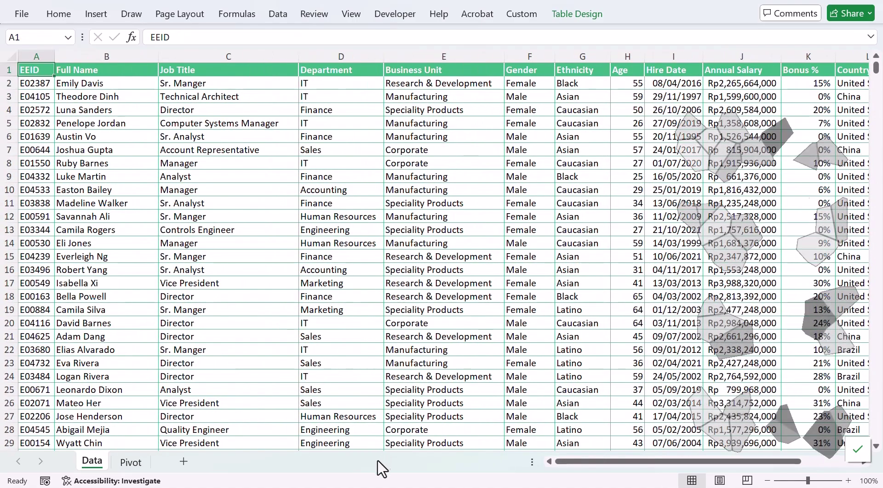
Switch to Materi Belajar Excel.xlsx and select the second navigation shortcut in cell A6
mouse_move(360, 486)
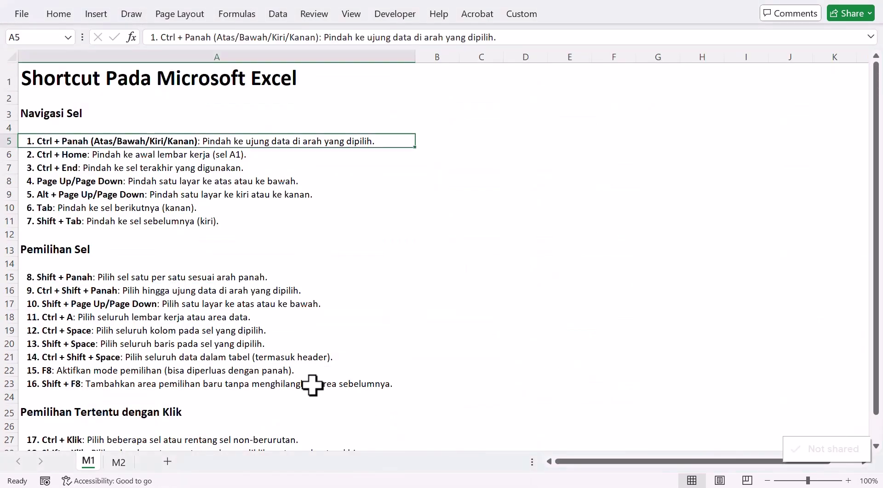
left_click(393, 450)
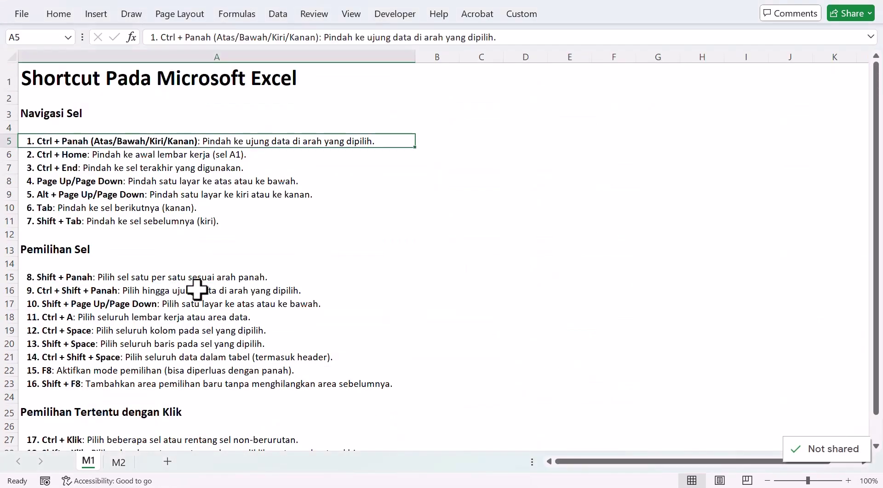
left_click(85, 170)
left_click(75, 155)
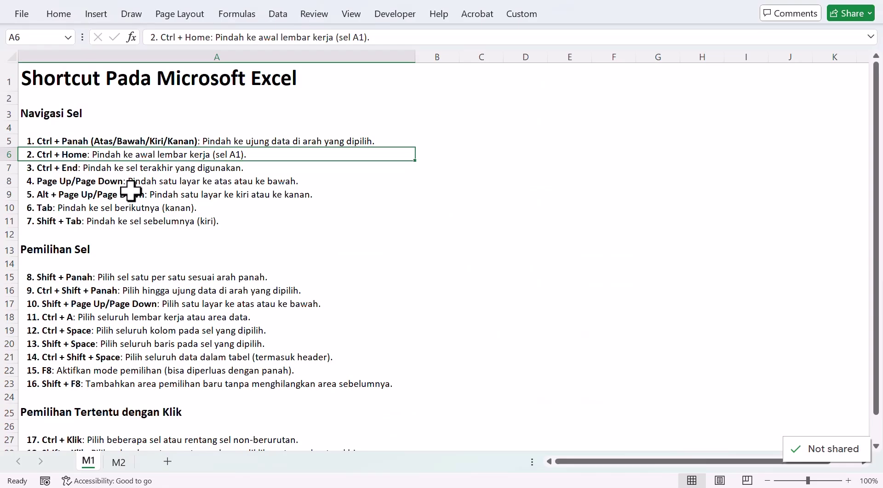
Switch to Employee Sample Data2.xlsx, jump from G988 near the table's end to the sheet's first cell, and select C16
mouse_move(360, 486)
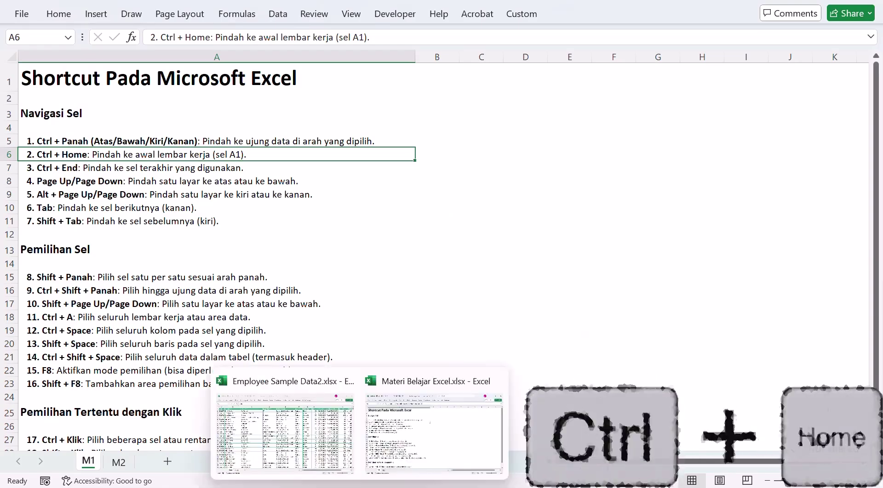
left_click(325, 459)
key("ctrl+Down")
key("ctrl+Right")
key("Left")
key("Left")
left_click(297, 273)
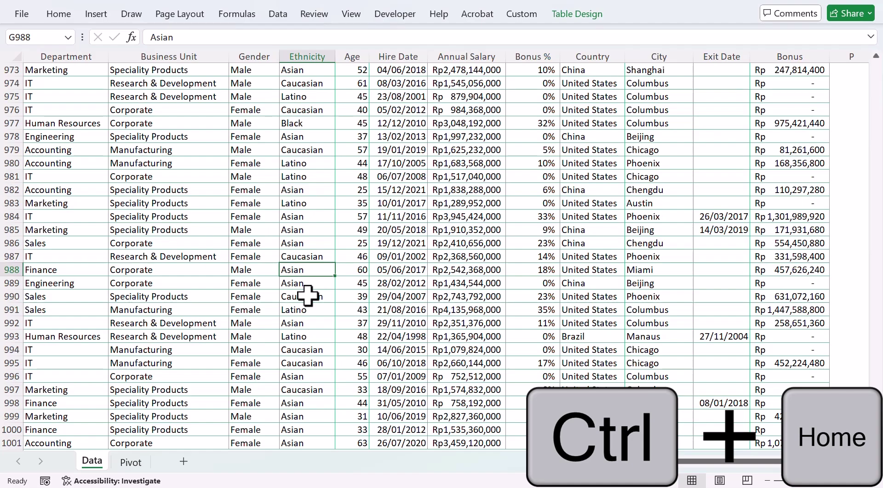
key("ctrl+Home")
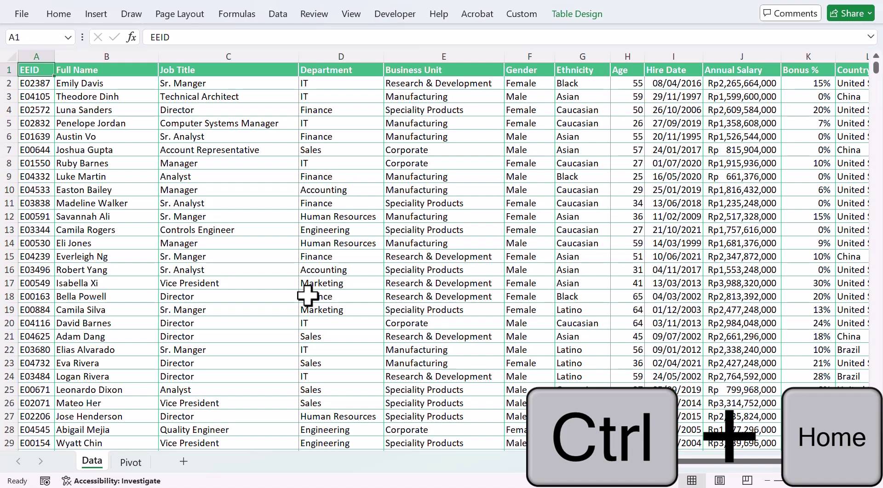
left_click(280, 271)
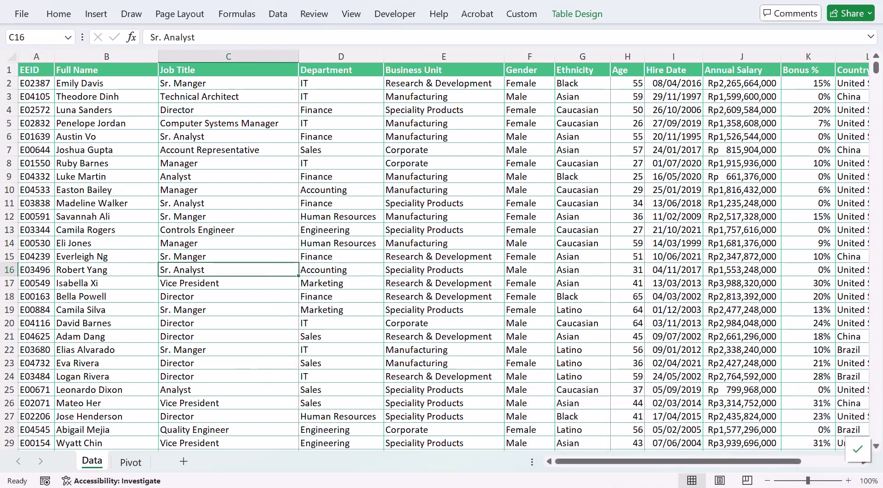
Switch to Materi Belajar Excel.xlsx and select the third navigation shortcut in cell A7
mouse_move(358, 487)
left_click(414, 437)
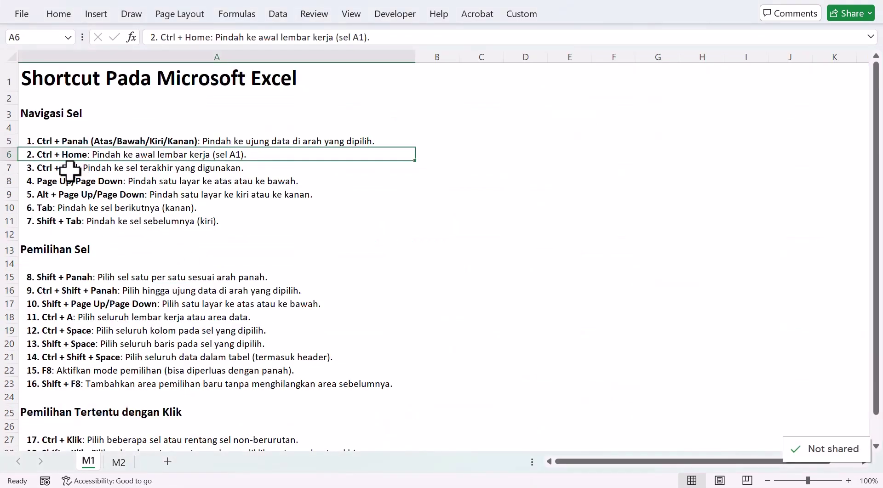
left_click(92, 169)
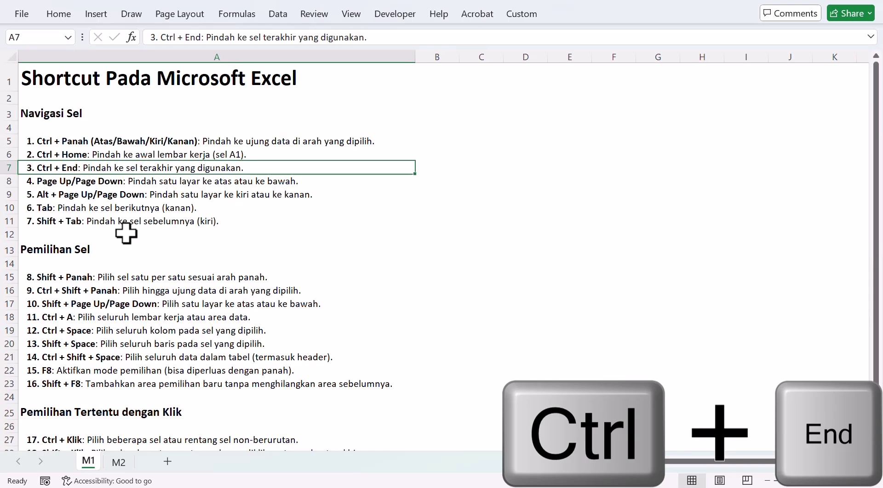
Switch to Employee Sample Data2.xlsx and jump from A1 to the Data sheet's last used cell, P1001
mouse_move(360, 487)
left_click(306, 430)
left_click(198, 283)
left_click_drag(125, 192, 110, 179)
left_click(34, 71)
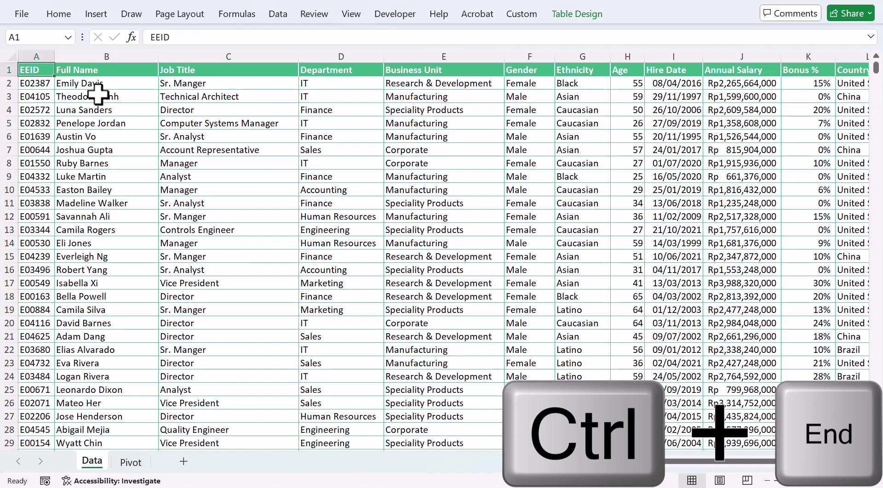
key("ctrl+End")
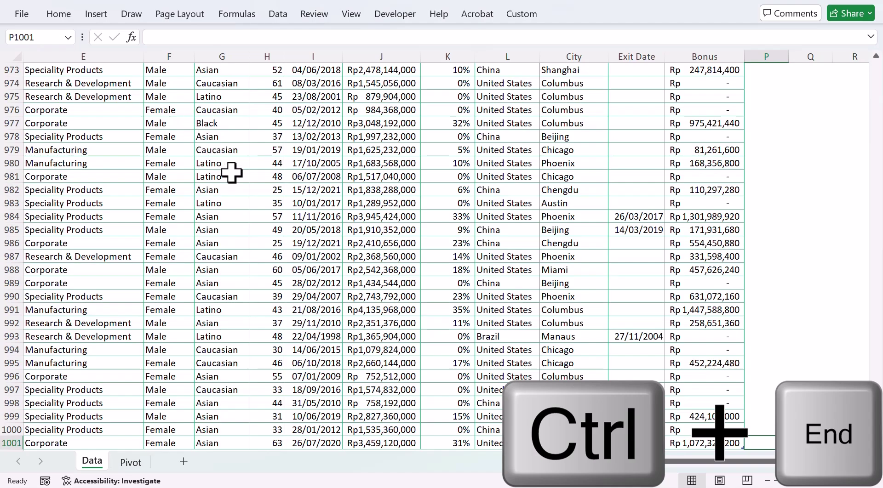
Select H983, return to A1, and jump again to last used cell P1001 to inspect the rows around it
left_click(267, 203)
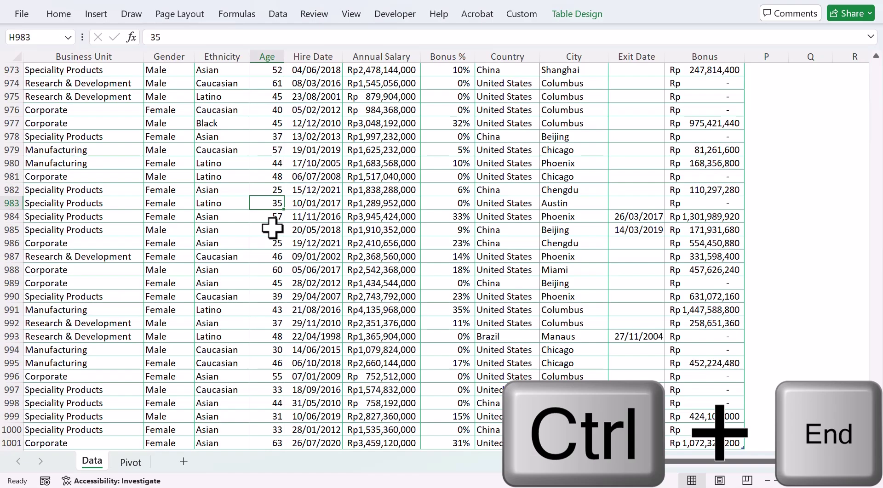
key("ctrl+Home")
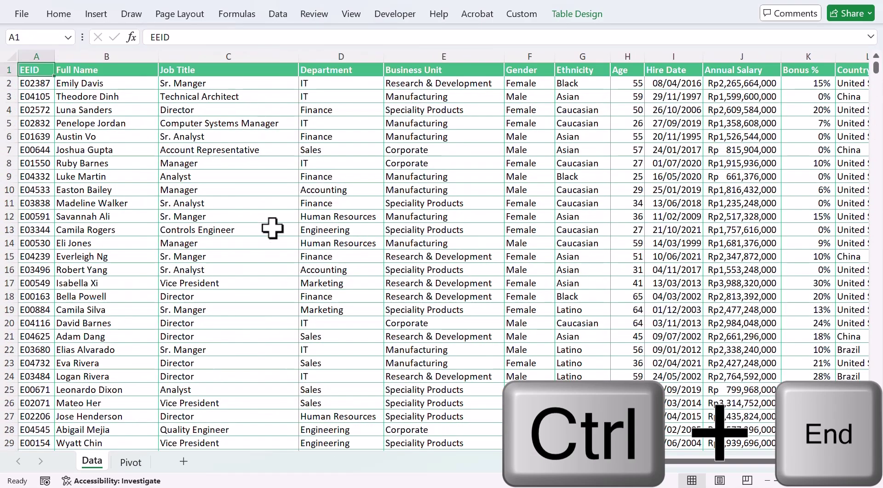
key("ctrl+End")
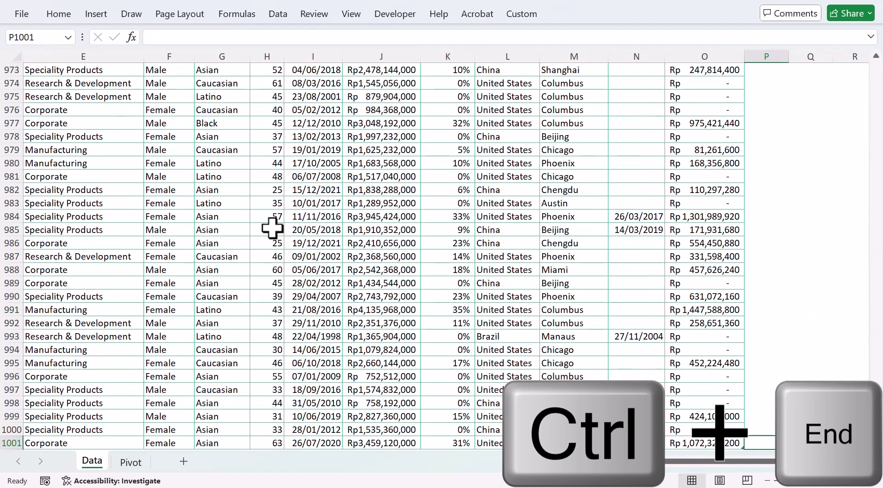
scroll(641, 146, "down", 3)
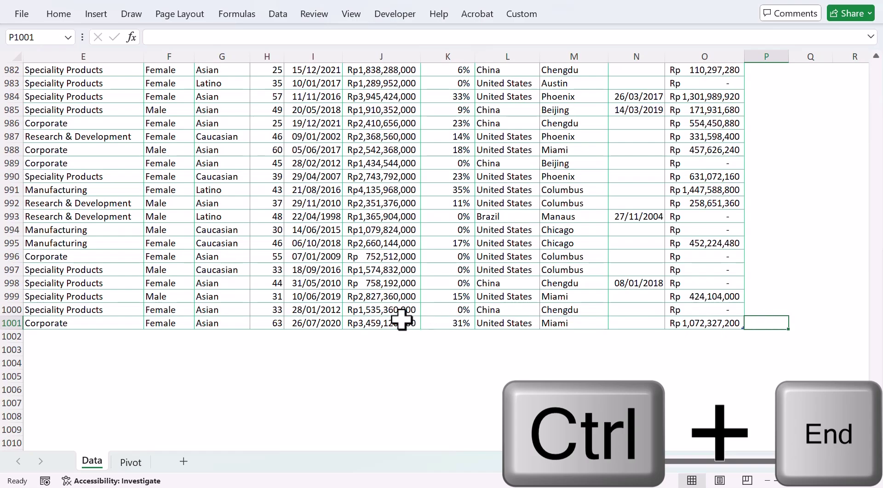
Switch to Materi Belajar Excel.xlsx and select the fourth navigation shortcut in cell A8
mouse_move(359, 486)
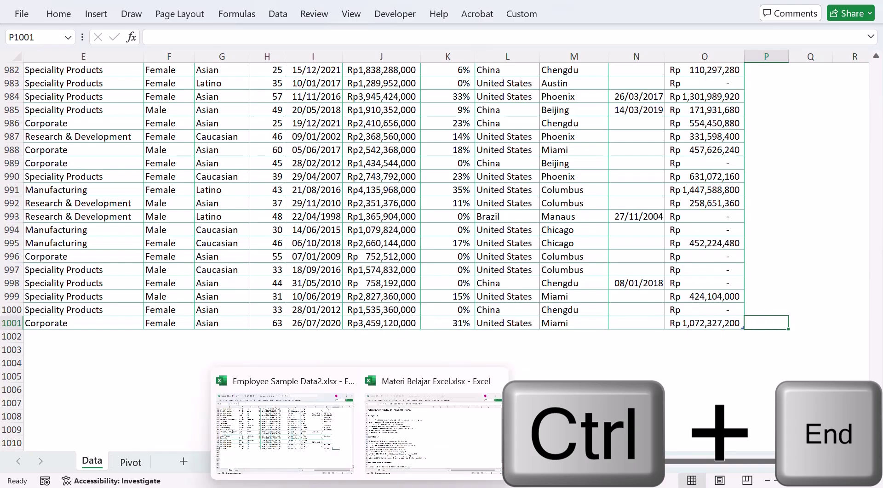
left_click(376, 440)
left_click(86, 186)
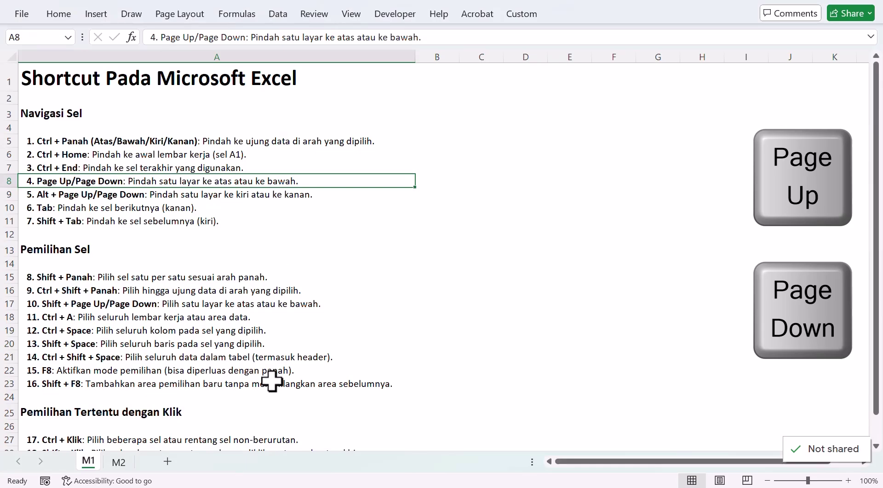
Switch to Employee Sample Data2.xlsx, select F996 near the table's end, and return to the sheet's first cell, A1
mouse_move(351, 469)
left_click(302, 445)
left_click(177, 259)
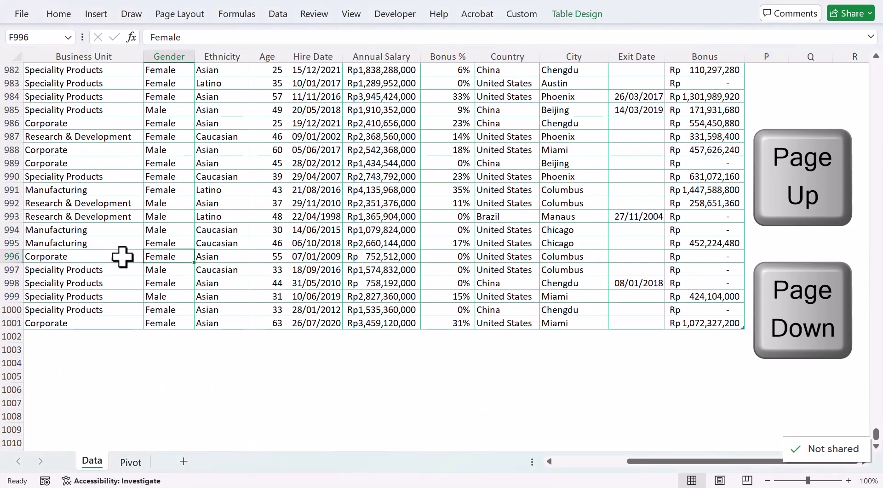
scroll(171, 258, "up", 10)
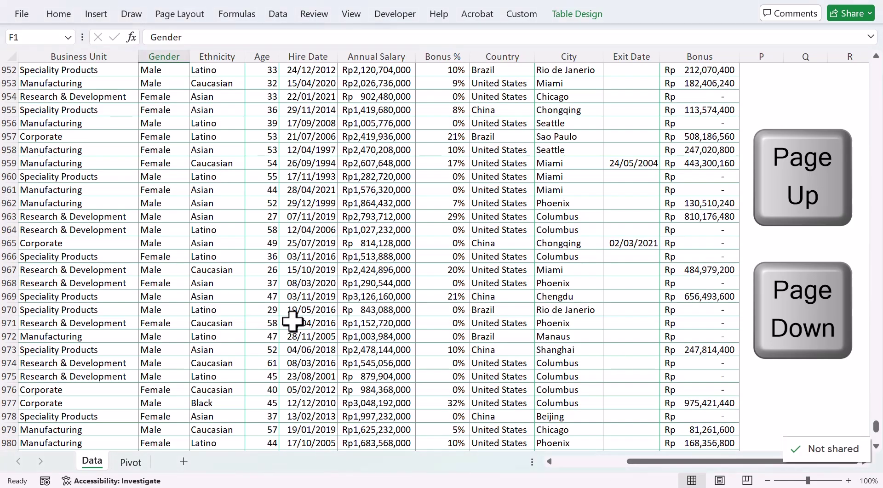
key("ctrl+Home")
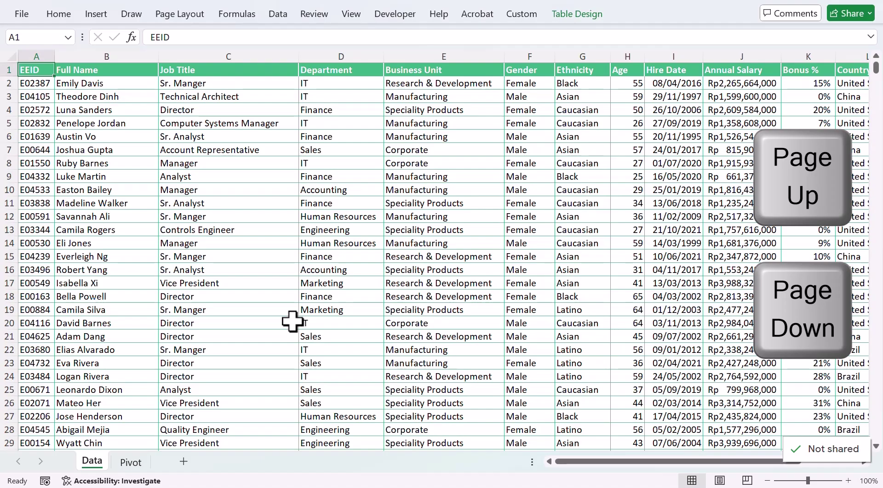
Move the selection two screens down the employee table and one screen back up to cell A30
key("Page_Down")
key("Page_Down")
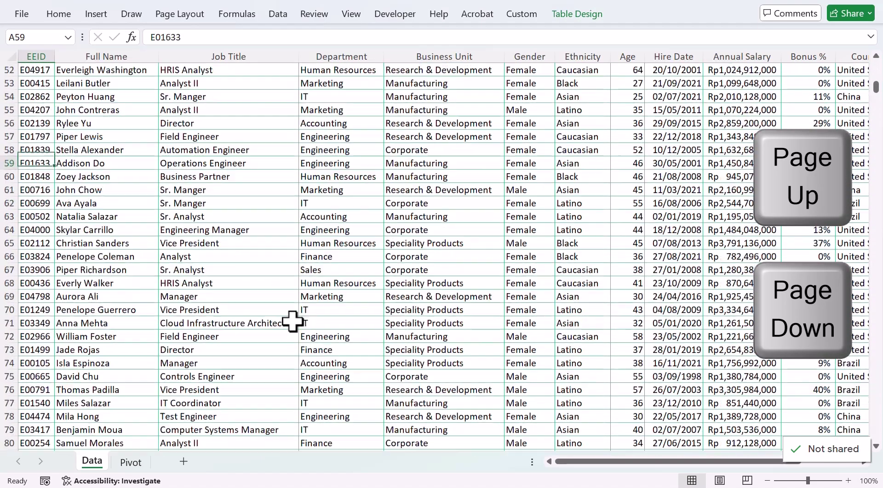
key("Page_Up")
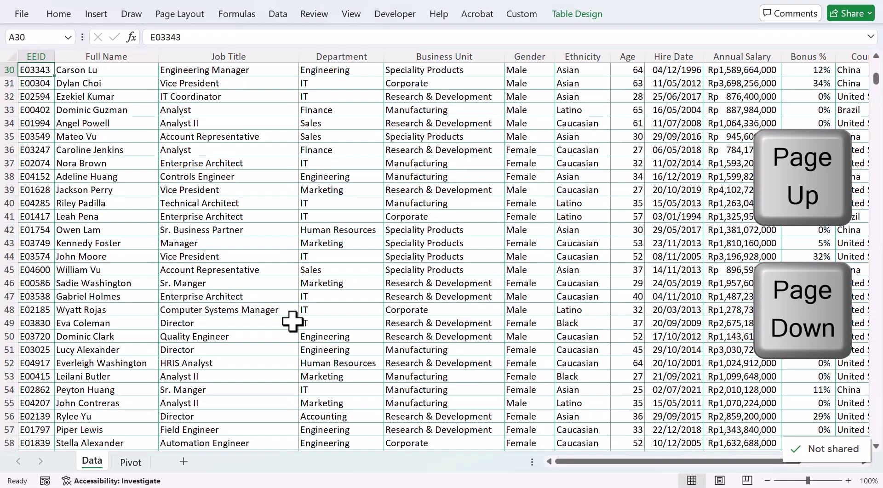
Move the selection one screen up to A1 and two screens back down the employee table to A59
key("Page_Up")
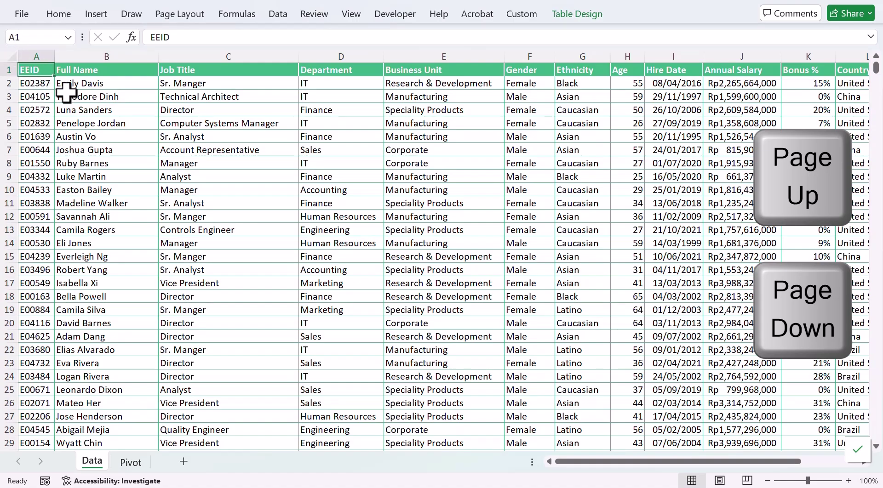
key("Page_Down")
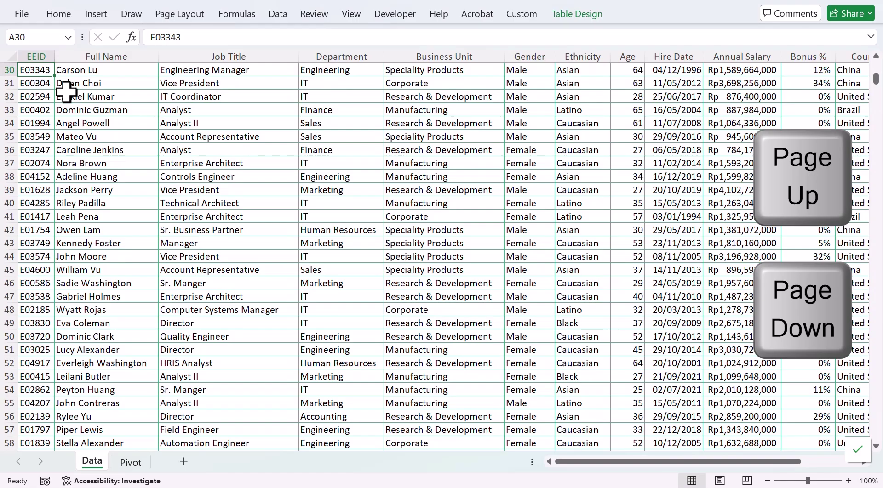
key("Page_Down")
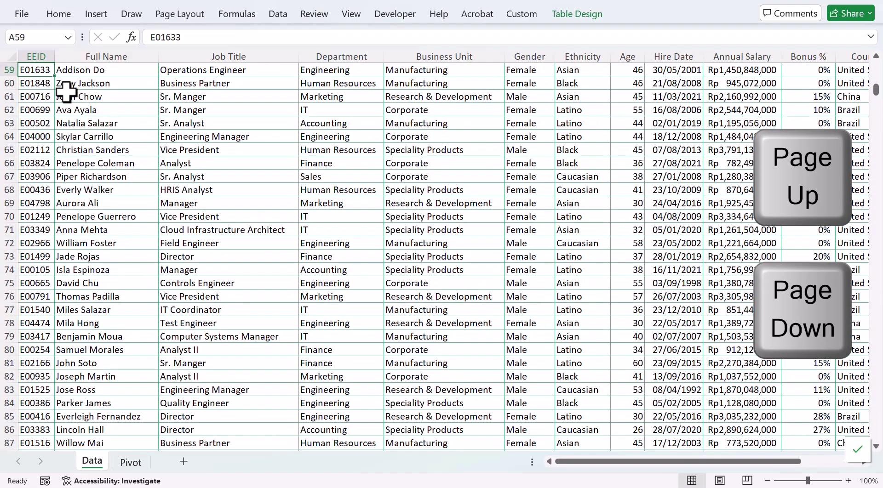
Enlarge the sheet view to 168%, select D67, and move one screen down and four screens up the Department column to D19
left_click_drag(808, 481, 815, 481)
left_click(509, 291)
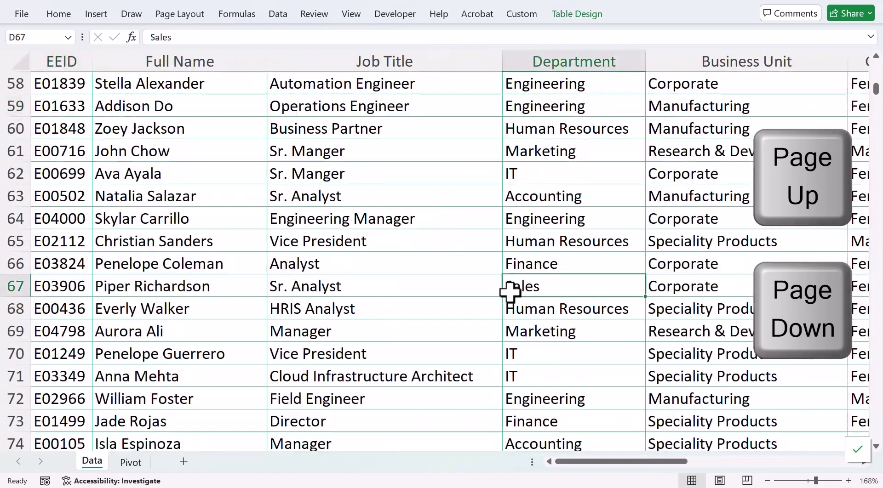
key("Page_Down")
key("Page_Up")
key("Page_Up")
key("Page_Up")
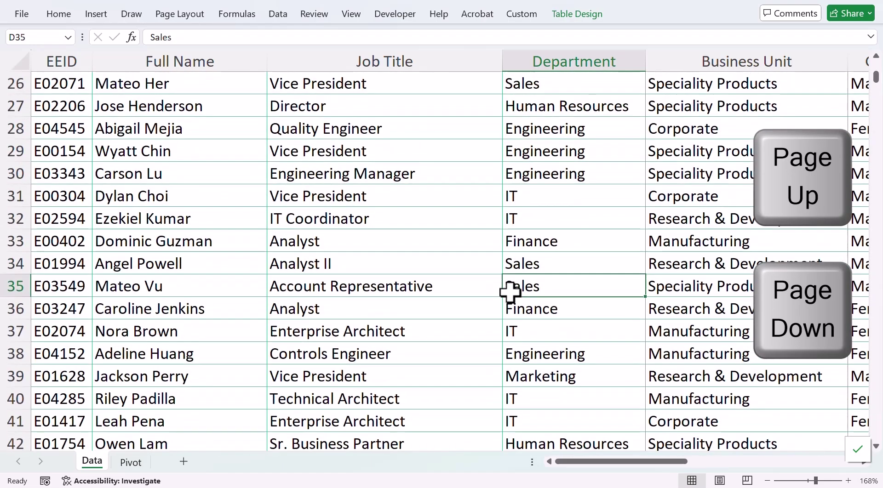
key("Page_Up")
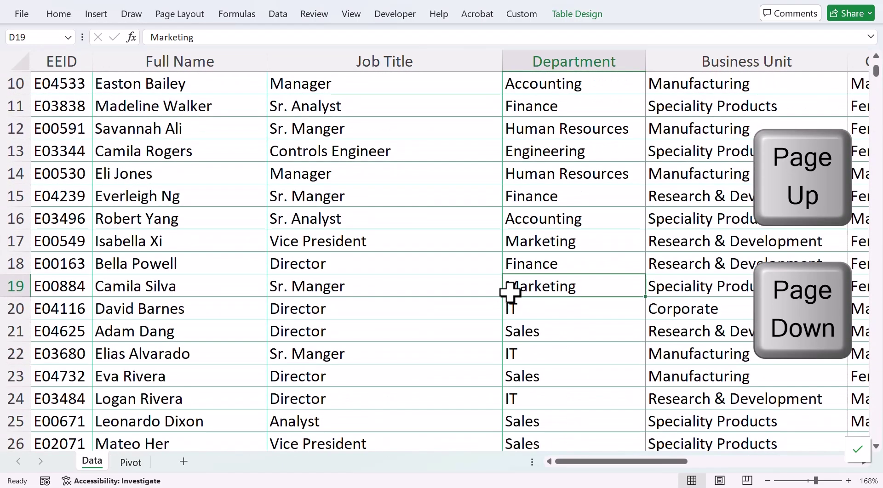
Move the selection three screens down the Department column and four screens back up to D3
key("Page_Down")
key("Page_Down")
key("Page_Down")
key("Page_Up")
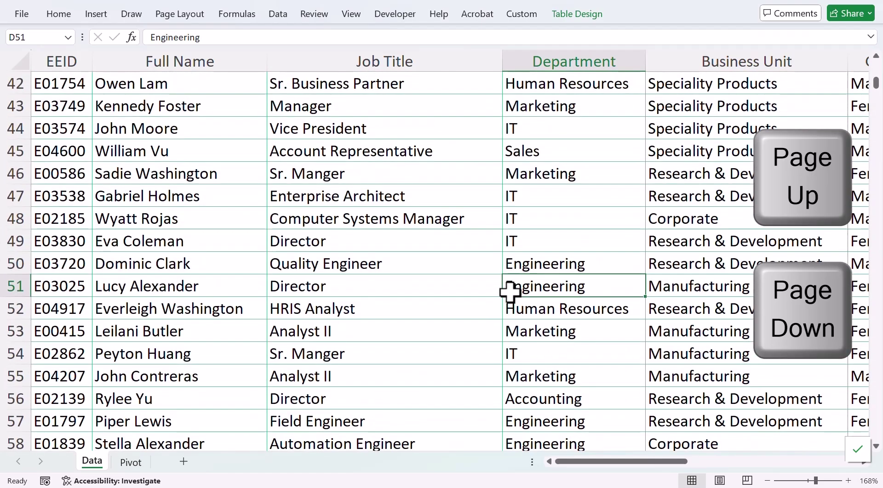
key("Page_Up")
key("Page_Up")
key("Page_Up")
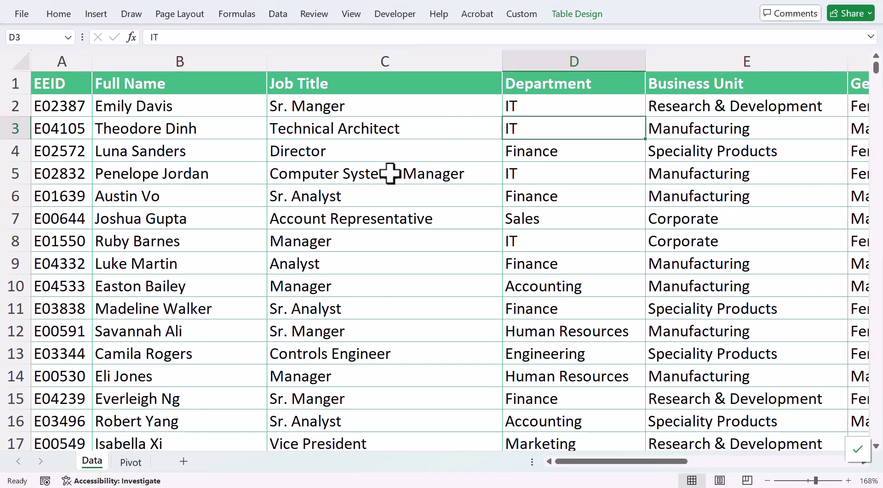
Switch to Materi Belajar Excel.xlsx and select the fifth navigation shortcut in cell A9
mouse_move(359, 487)
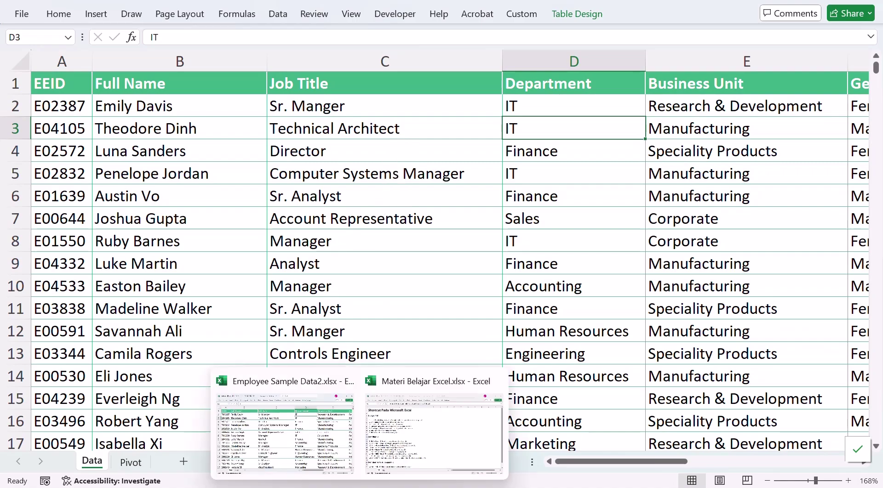
left_click(391, 455)
left_click(112, 209)
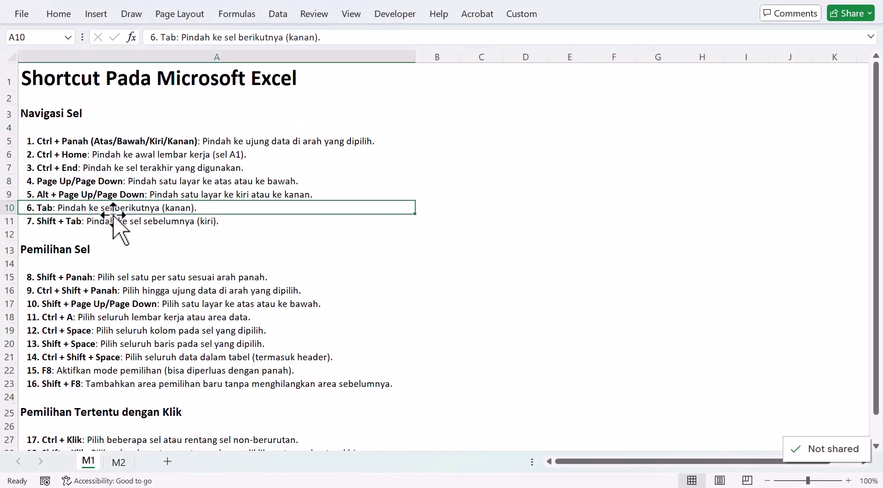
key("Up")
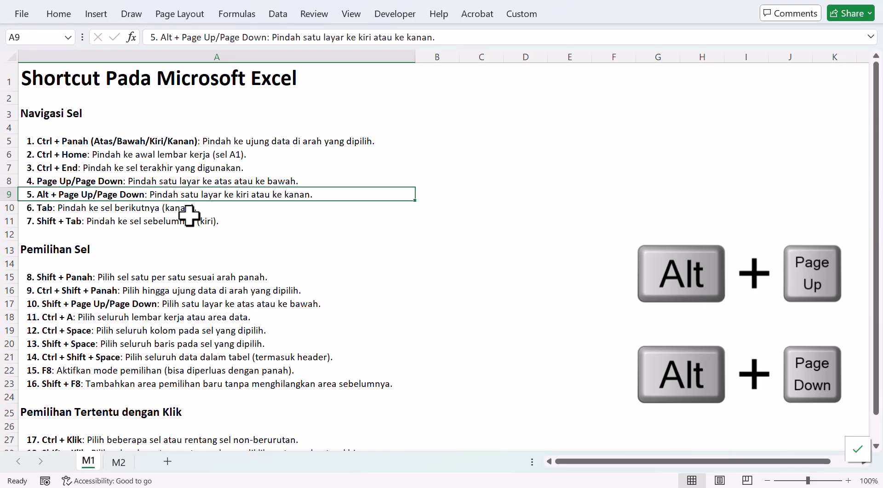
Switch to Employee Sample Data2.xlsx and select cell B5 in the Full Name column
mouse_move(325, 479)
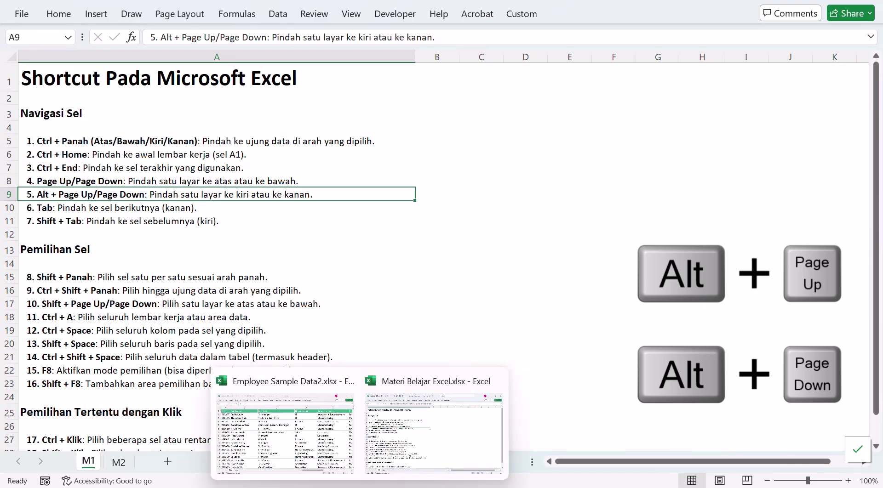
left_click(273, 401)
left_click(154, 263)
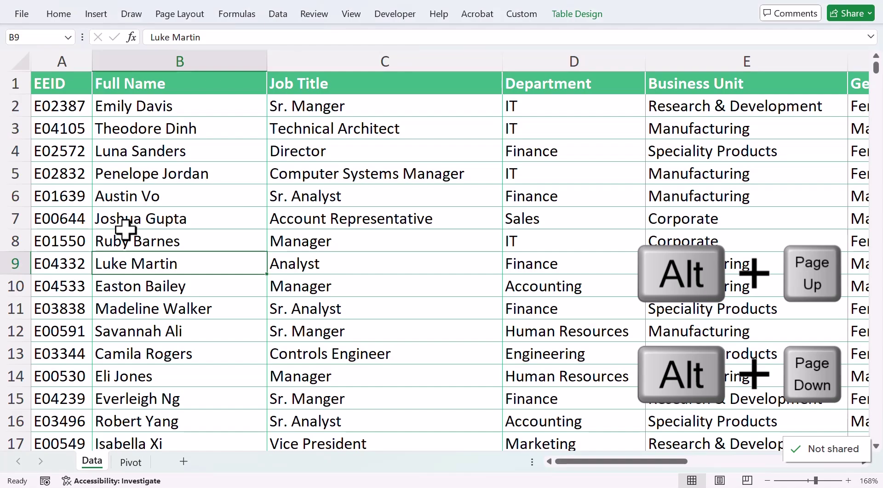
key("alt")
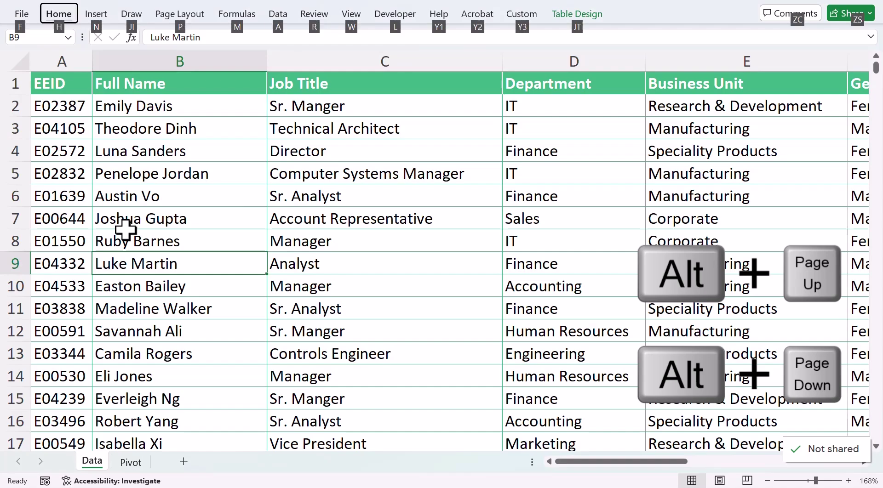
left_click(168, 169)
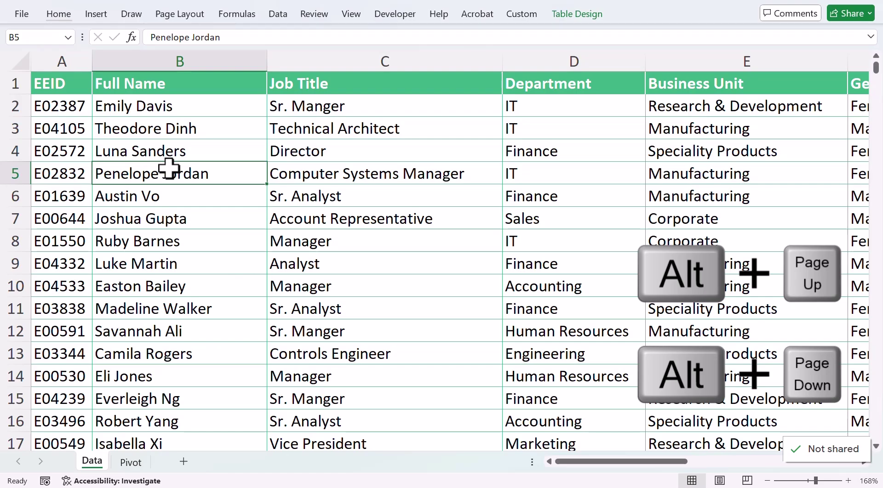
Move the selection one screen right from B5 to G5 and one screen back left to B5, three times
key("alt+Page_Down")
key("alt+Page_Up")
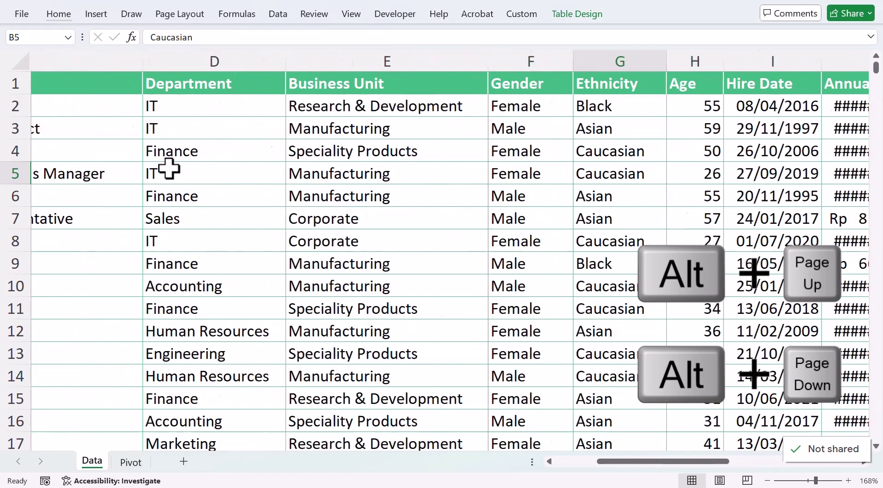
key("alt+Page_Down")
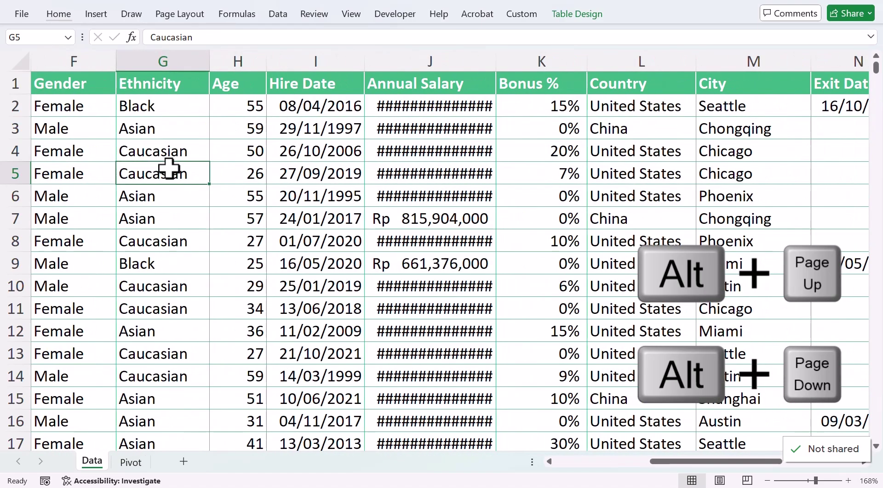
key("alt+Page_Up")
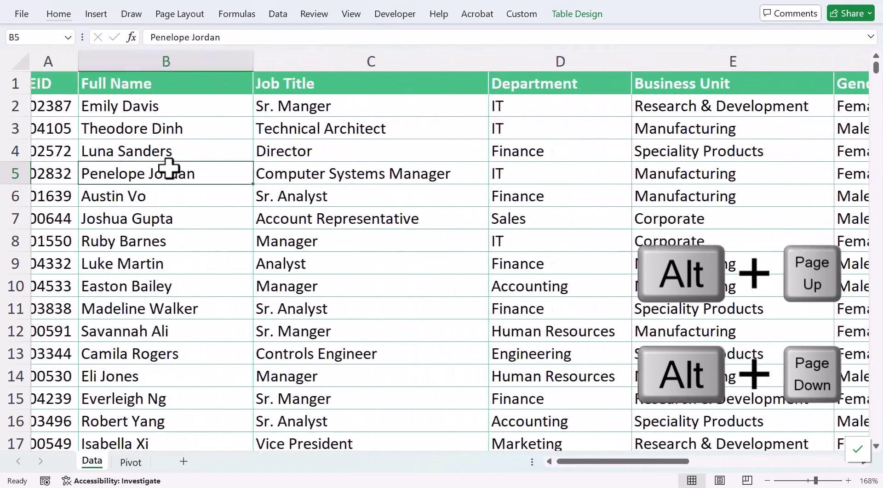
key("alt+Page_Down")
key("alt+Page_Up")
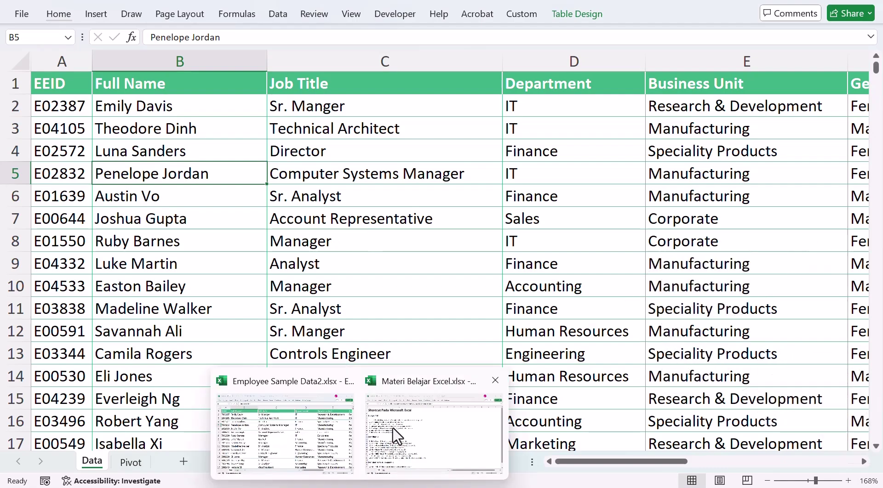
Select the sixth navigation shortcut in A10 of Materi Belajar Excel.xlsx and return to Employee Sample Data2.xlsx
left_click(397, 437)
left_click(115, 208)
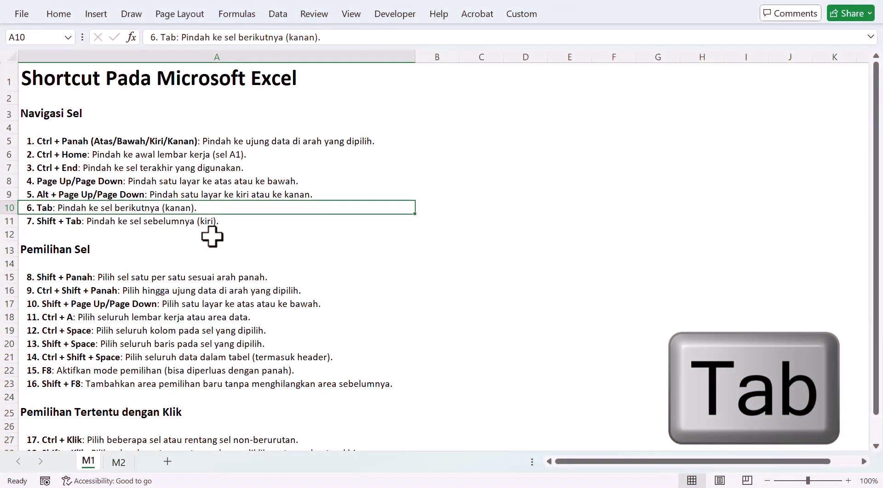
mouse_move(391, 478)
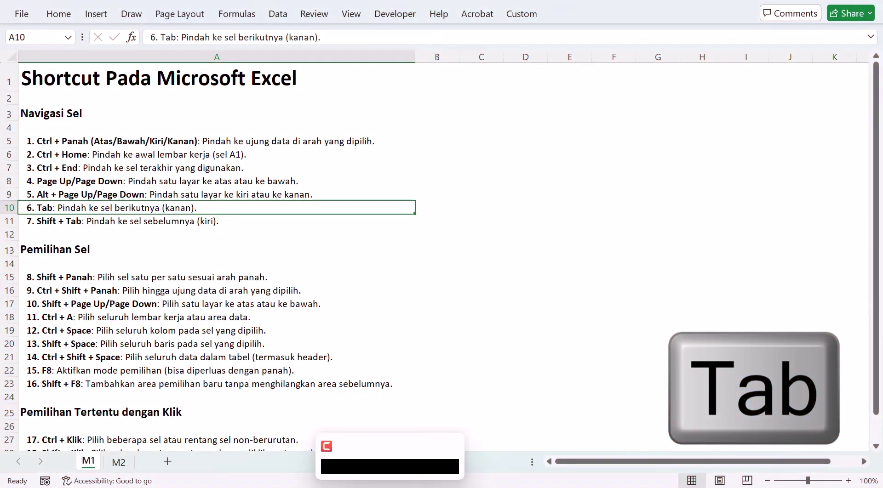
left_click(285, 432)
Select the first employee's EEID cell, A2, and advance the selection one cell right to B2
left_click(59, 197)
left_click(87, 100)
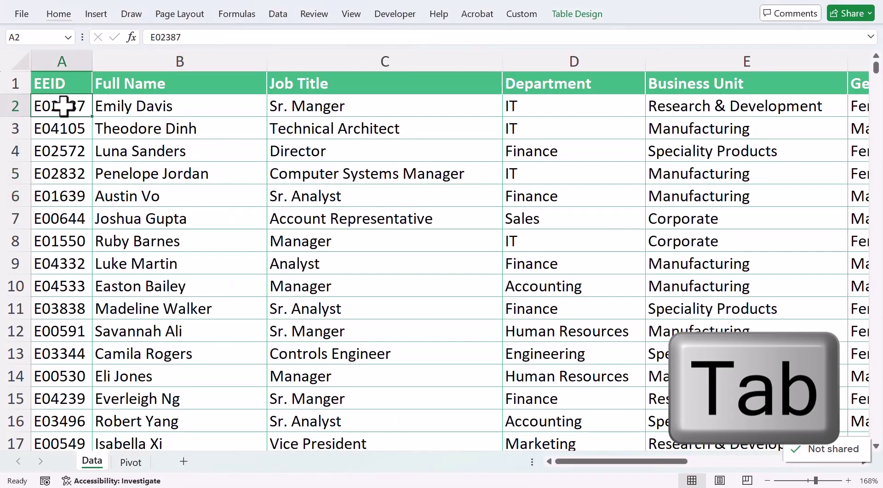
key("Tab")
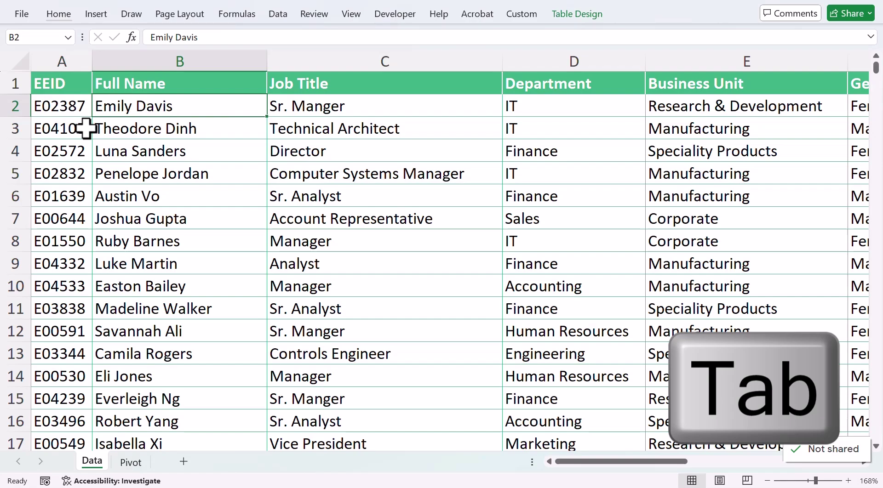
Select cell A3 and advance the selection five cells right along the row to F3
left_click(80, 134)
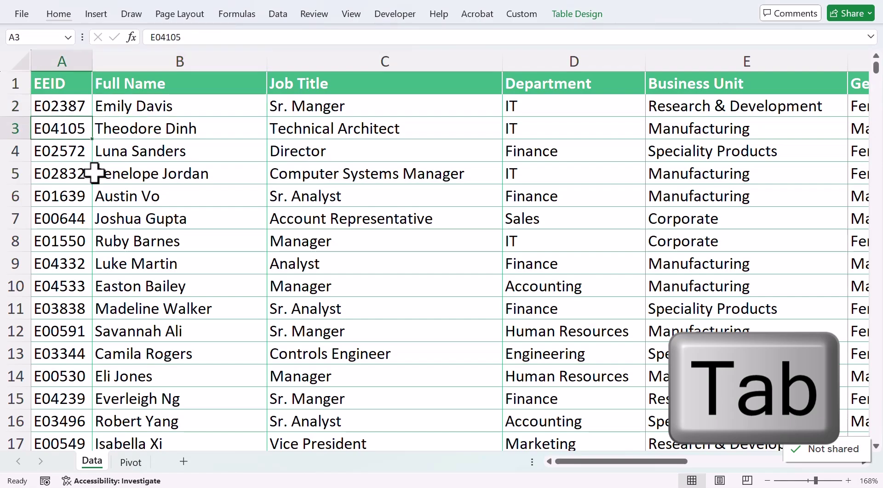
key("Tab")
key("Tab")
key("Tab")
key("Tab")
key("Tab")
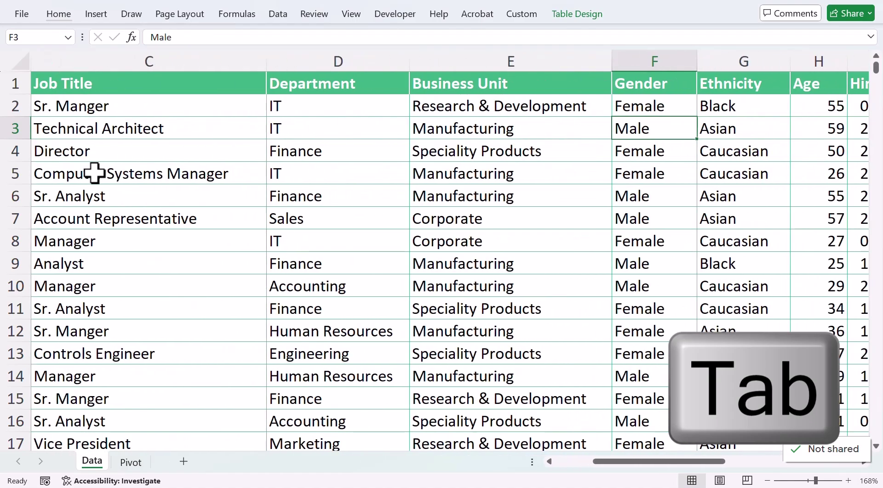
Step the selection five cells back left along row 3 to A3
key("shift+Tab")
key("shift+Tab")
key("shift+Tab")
key("shift+Tab")
key("shift+Tab")
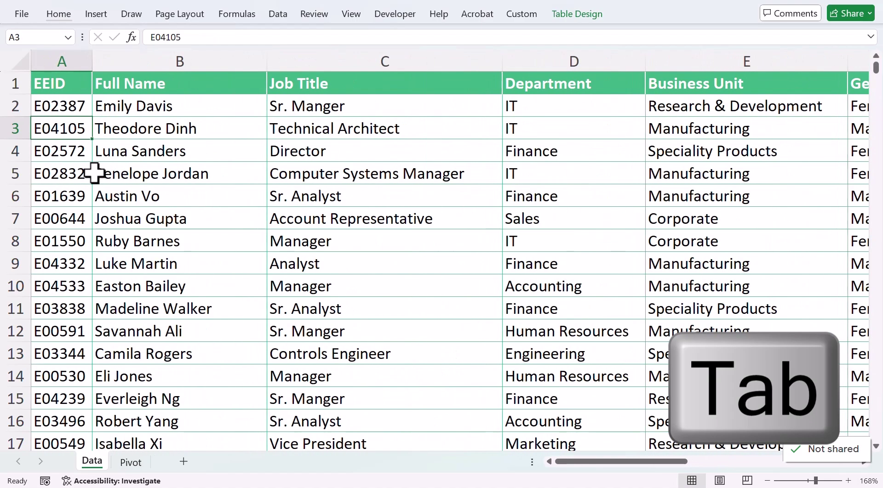
Advance the selection four cells right from A3 and step it two cells back left
key("Tab")
key("Tab")
key("Tab")
key("Tab")
key("shift+Tab")
key("shift+Tab")
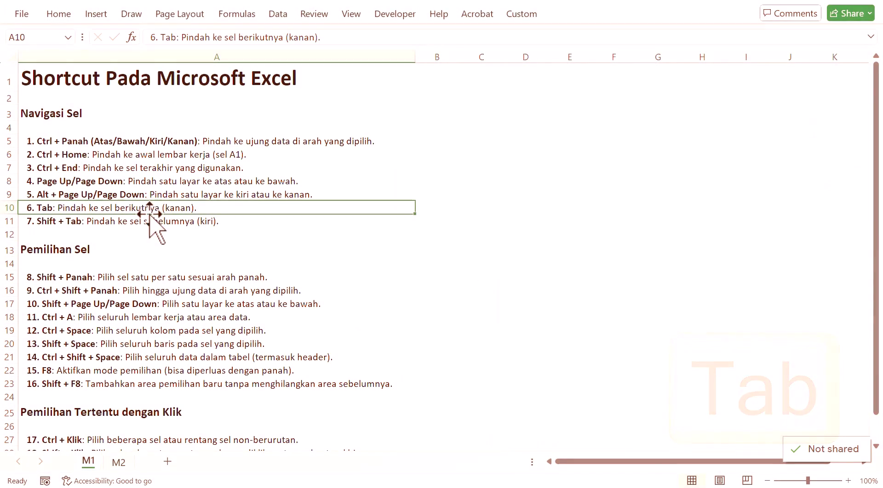
Select the seventh navigation shortcut in A11 of Materi Belajar Excel.xlsx and switch back to Employee Sample Data2.xlsx
left_click(150, 220)
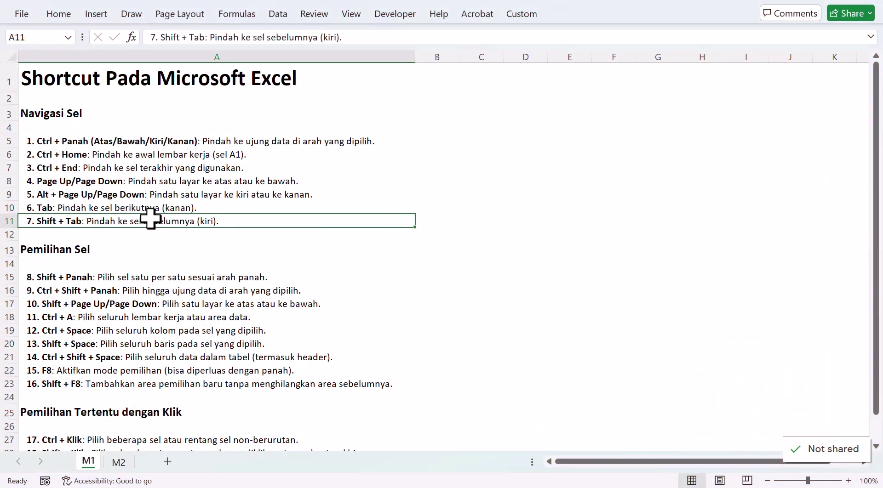
key("shift+Tab")
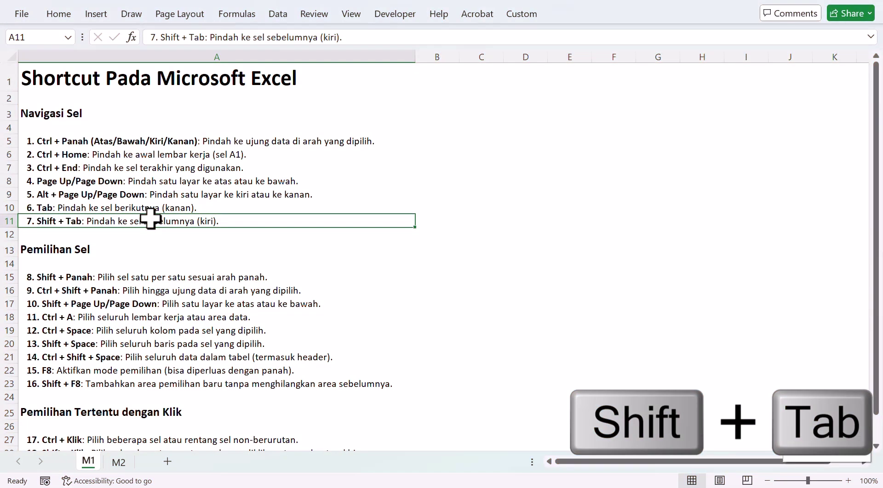
mouse_move(361, 485)
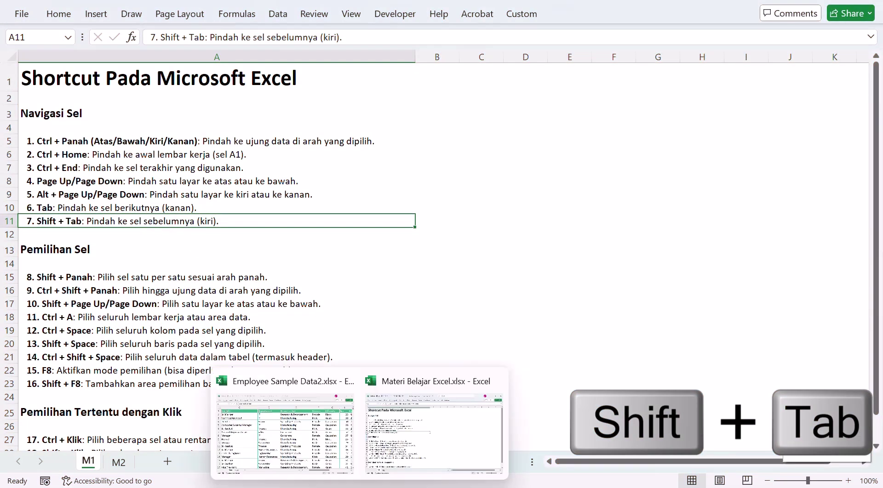
left_click(329, 465)
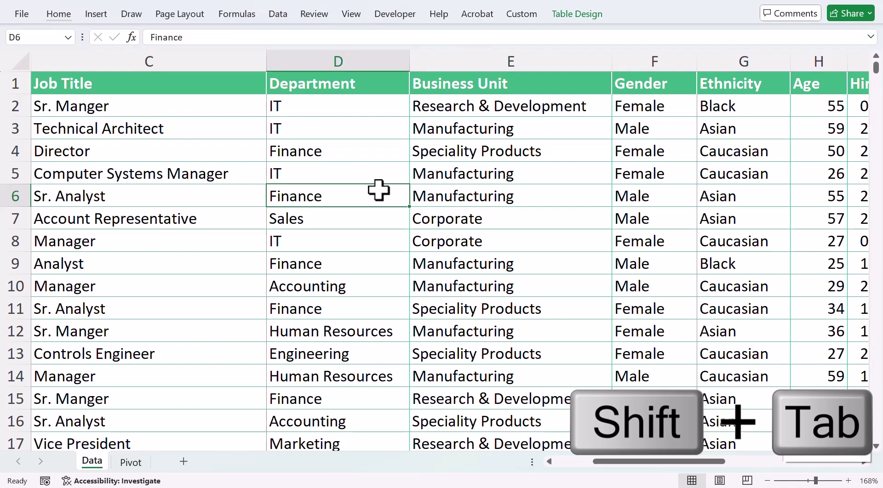
Select E6, extend the selection one cell left to include D6, and reduce it to E6 alone
left_click(467, 197)
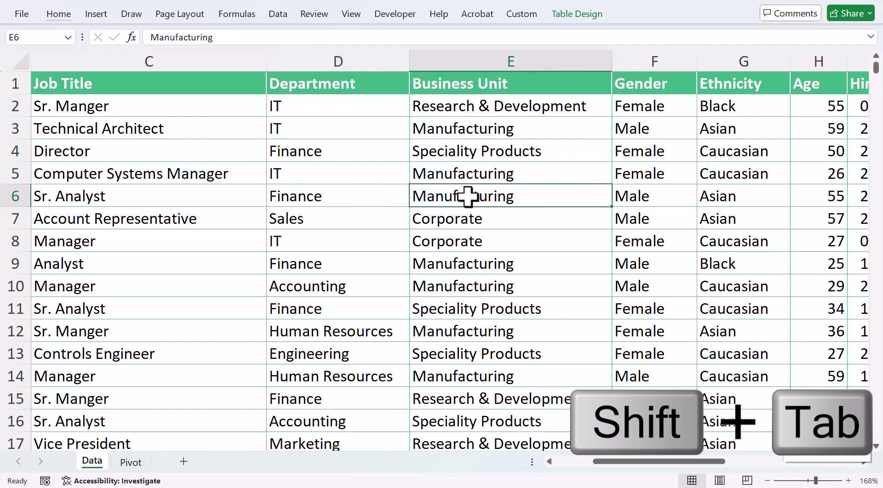
key("shift+Left")
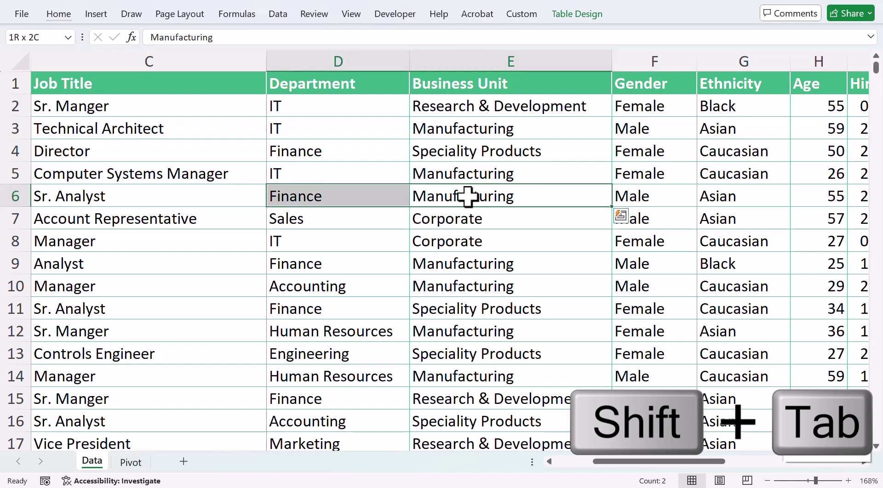
left_click(467, 196)
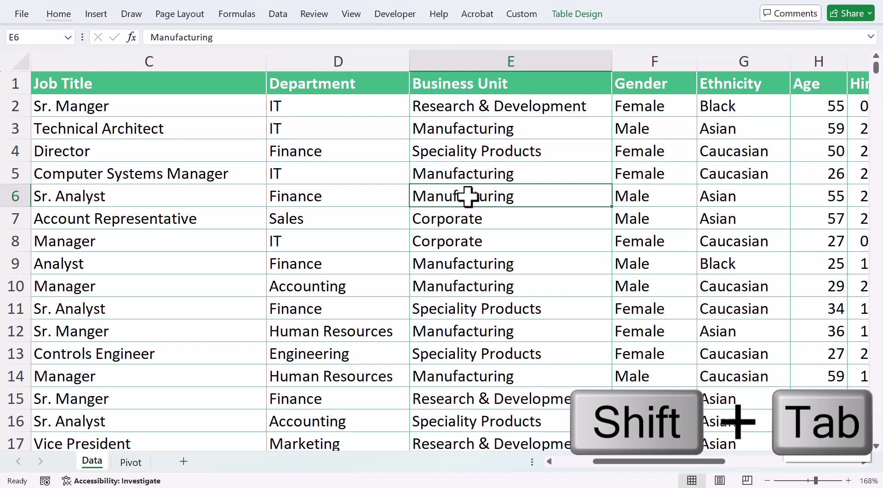
Step the selection left from E6 along row 6, one cell at a time
key("shift+Tab")
key("shift+Tab")
key("shift+Tab")
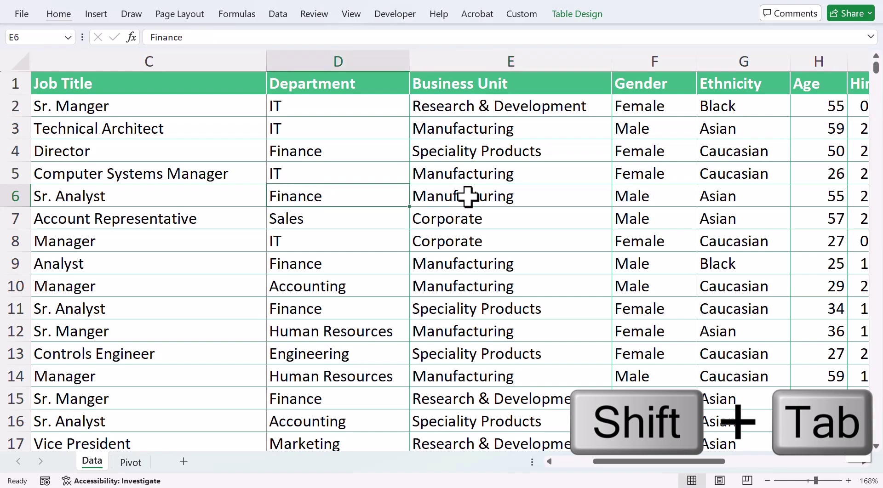
Step the selection back from D6 to the start of row 6, wrap into the end of row 5, and continue left cell by cell
key("shift+Tab")
key("shift+Tab")
key("shift+Tab")
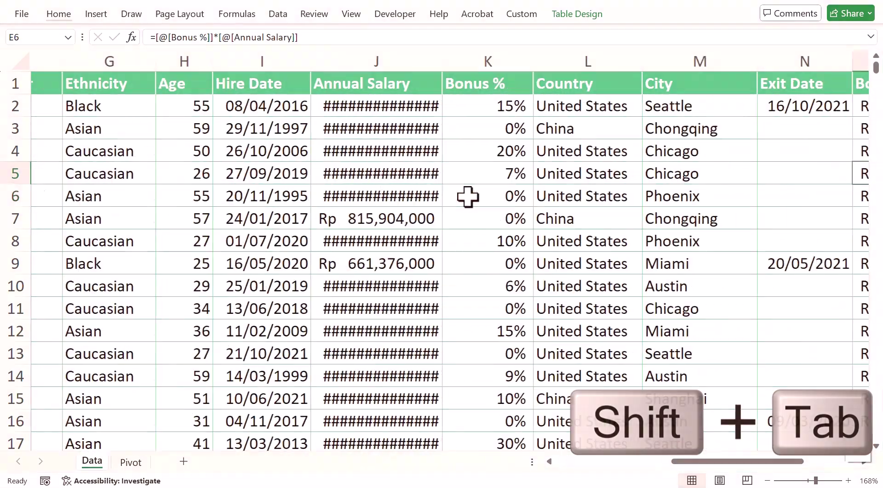
key("shift+Tab")
key("shift+Tab")
key("shift+Tab")
key("shift+Tab")
key("shift+Tab")
key("shift+Tab")
key("shift+Tab")
key("shift+Tab")
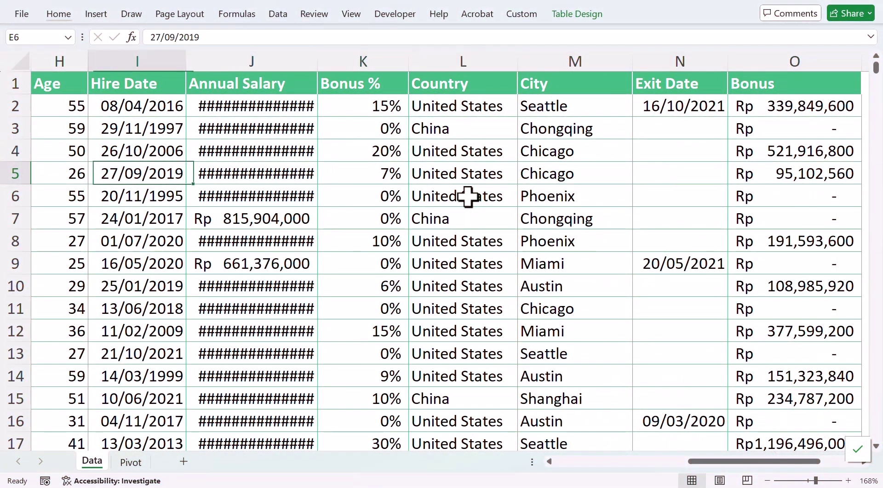
Step the selection right along row 5, one cell at a time, to the Annual Salary cell J5
key("Tab")
key("Tab")
key("Tab")
key("Tab")
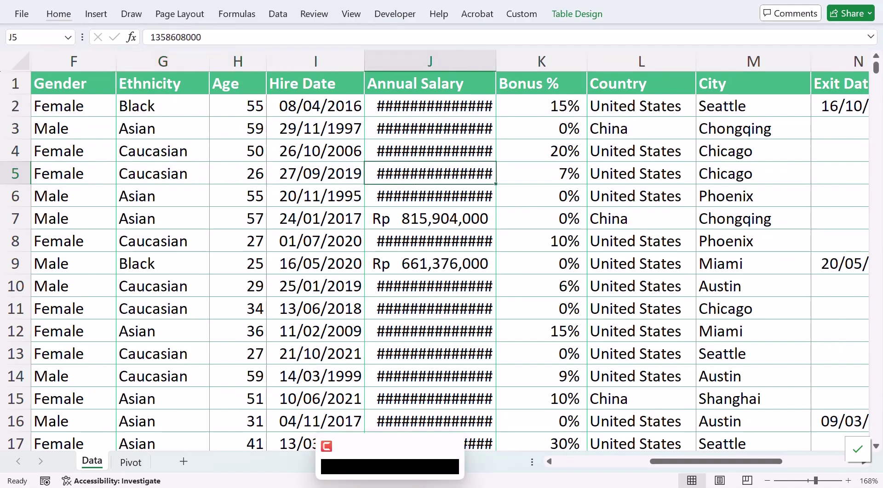
Select the Pemilihan Sel heading in A13 of Materi Belajar Excel.xlsx and switch back to Employee Sample Data2.xlsx
mouse_move(324, 452)
left_click(430, 430)
key("Down")
key("Down")
scroll(184, 292, "down", 1)
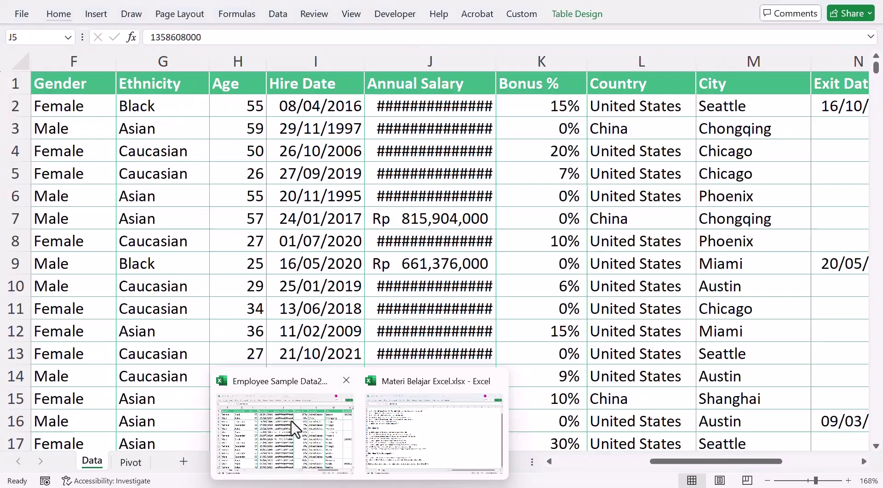
left_click(292, 423)
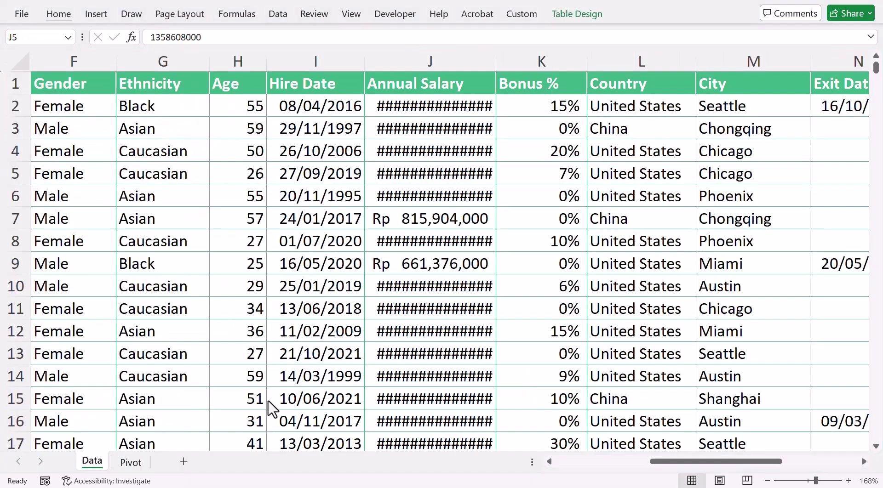
Select the range G3:H8, followed by the block I4:J9 in the Hire Date and Annual Salary columns
left_click(152, 150)
left_click_drag(148, 134, 252, 251)
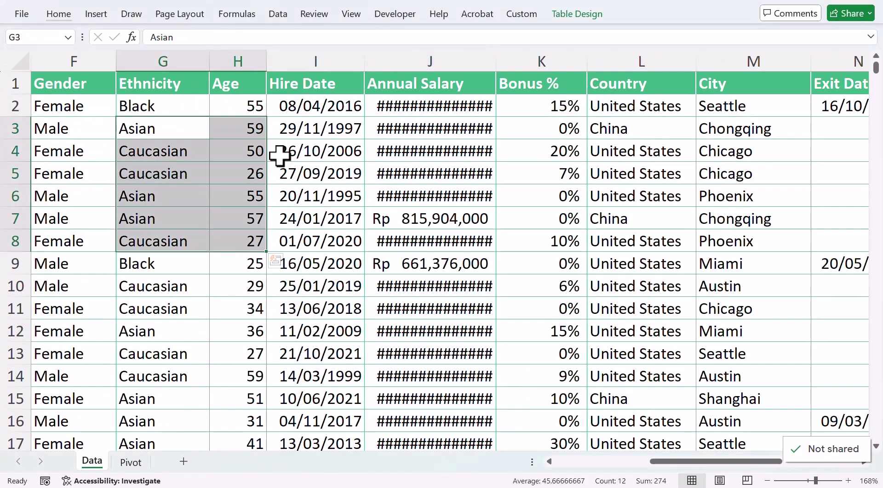
left_click_drag(274, 154, 429, 263)
AutoFit the Annual Salary column, and select the range H4:J10 before reducing the selection to G5
double_click(495, 61)
left_click_drag(230, 151, 420, 285)
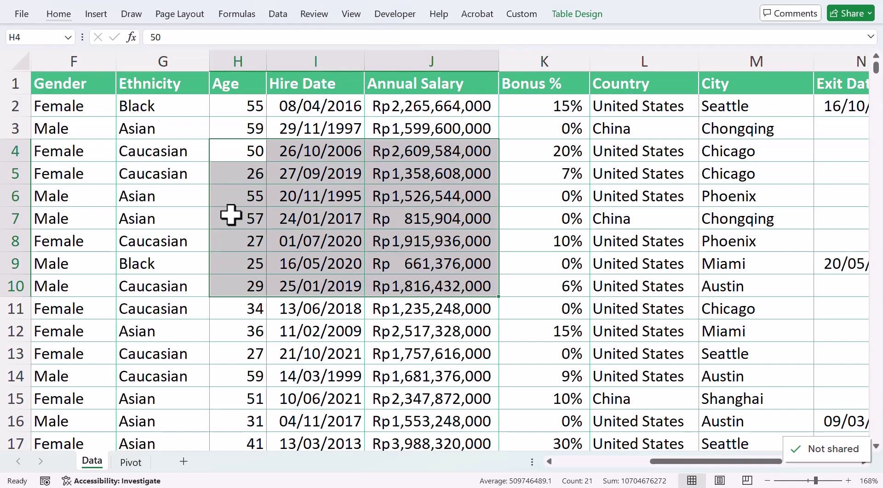
left_click(185, 171)
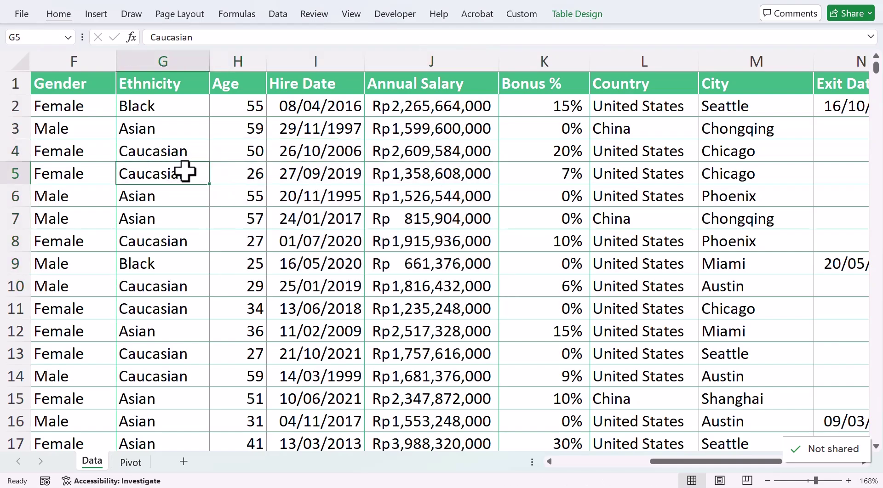
Select the eighth shortcut in A15 of Materi Belajar Excel.xlsx and switch back to Employee Sample Data2.xlsx
key("alt")
mouse_move(364, 485)
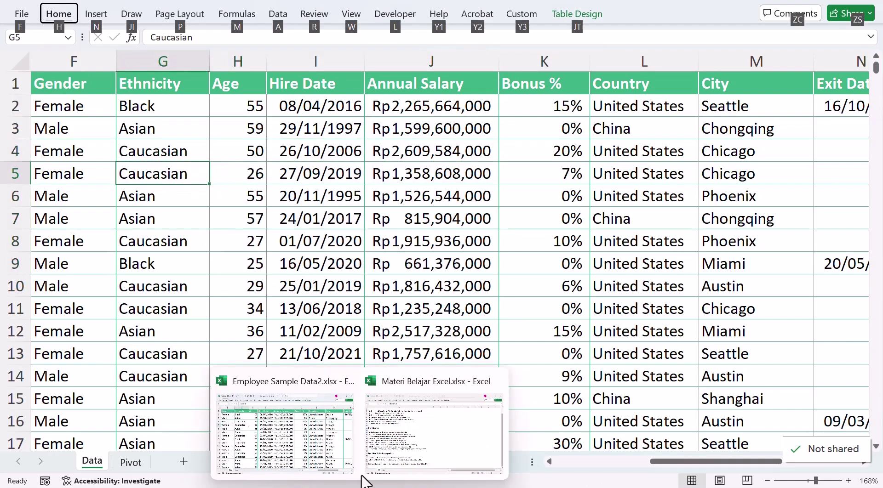
left_click(396, 421)
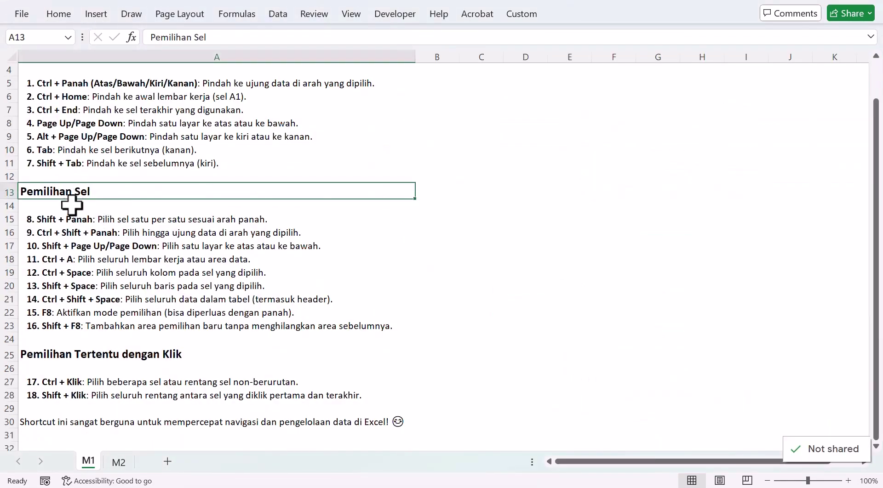
left_click(73, 219)
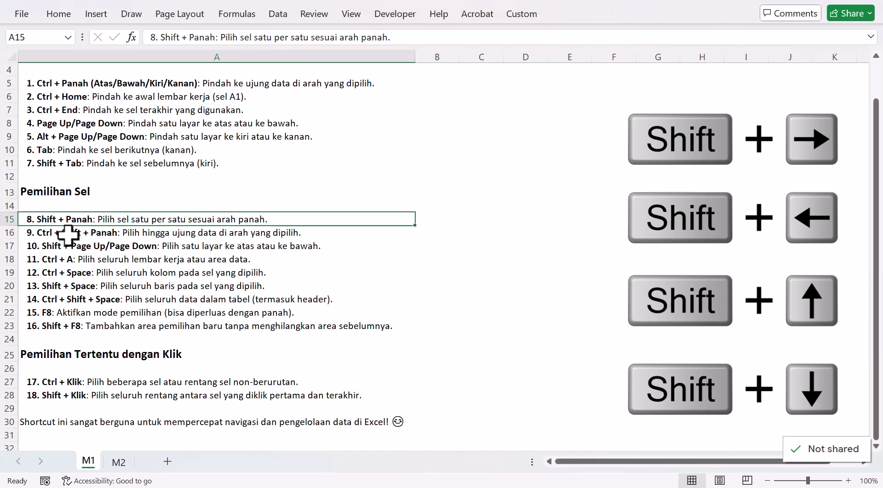
mouse_move(359, 487)
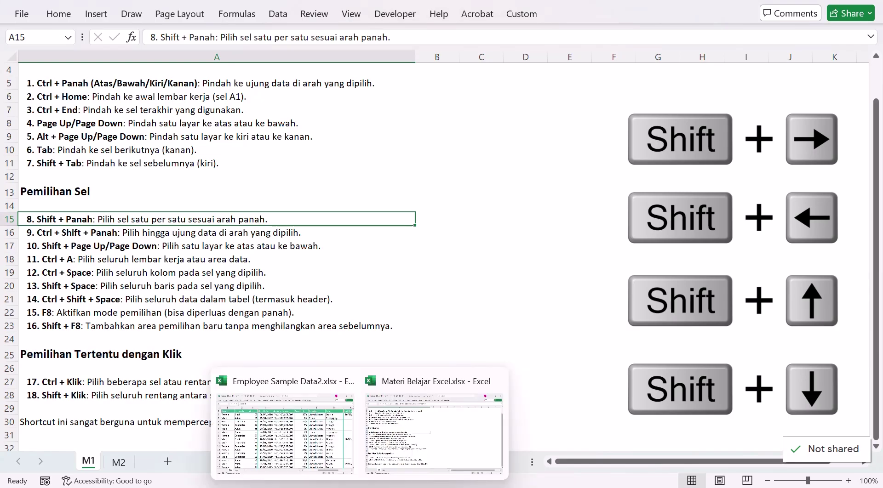
left_click(306, 449)
Select G9 and move the selection left along row 9 to column A, one cell at a time
left_click(176, 258)
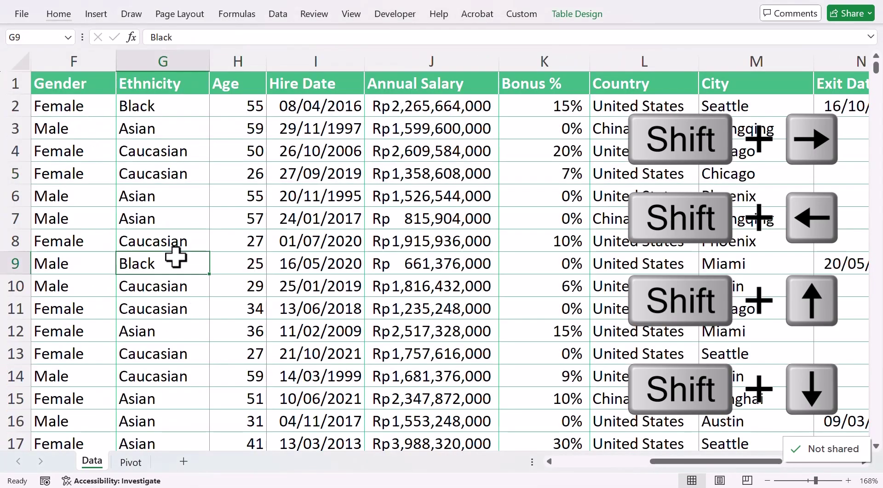
key("Left")
key("Left")
key("Left")
key("Left")
key("Left")
key("Left")
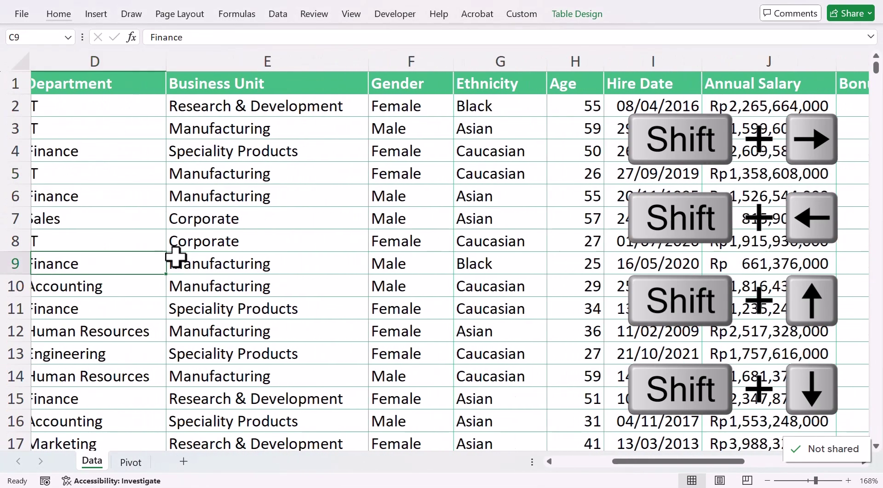
Select A1:C3 in one sweep, and select it again from A1 by extending two cells right and two cells down
left_click_drag(72, 90, 350, 136)
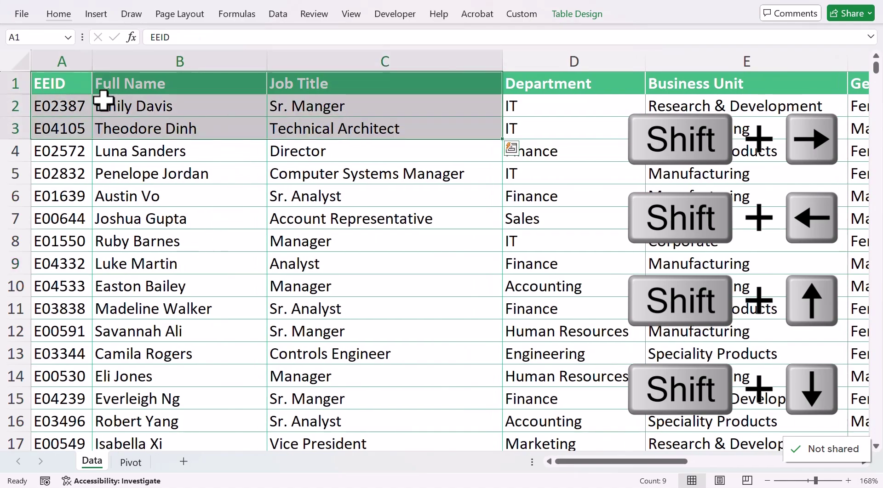
left_click(69, 90)
key("shift+Right")
key("shift+Right")
key("shift+Down")
key("shift+Down")
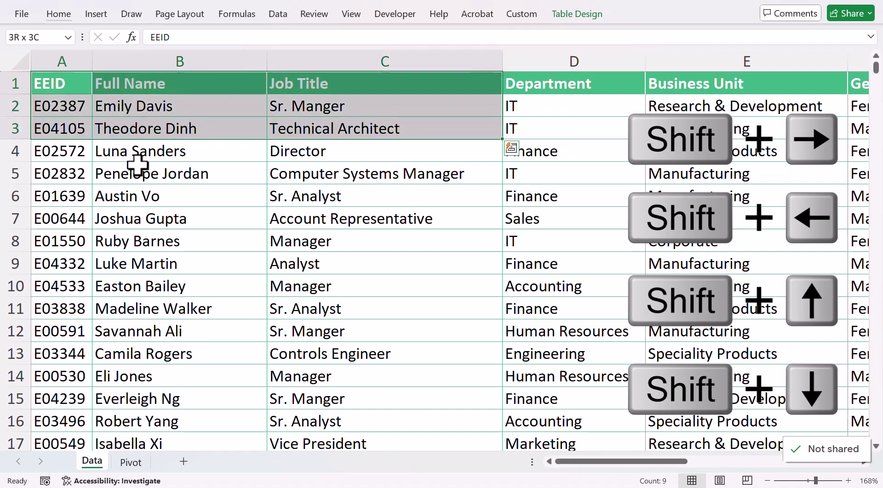
Clear the A1:C3 selection, select the range A1:C6, and return to A1
key("Left")
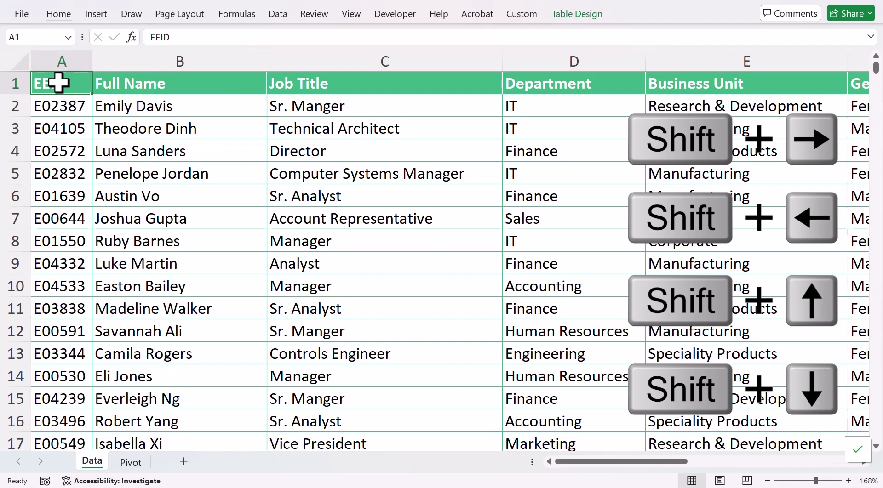
left_click_drag(69, 82, 320, 195)
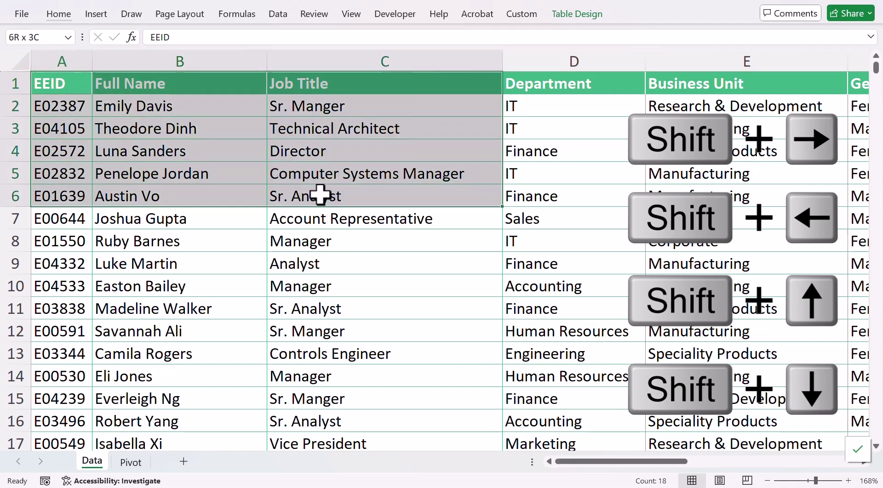
left_click(82, 92)
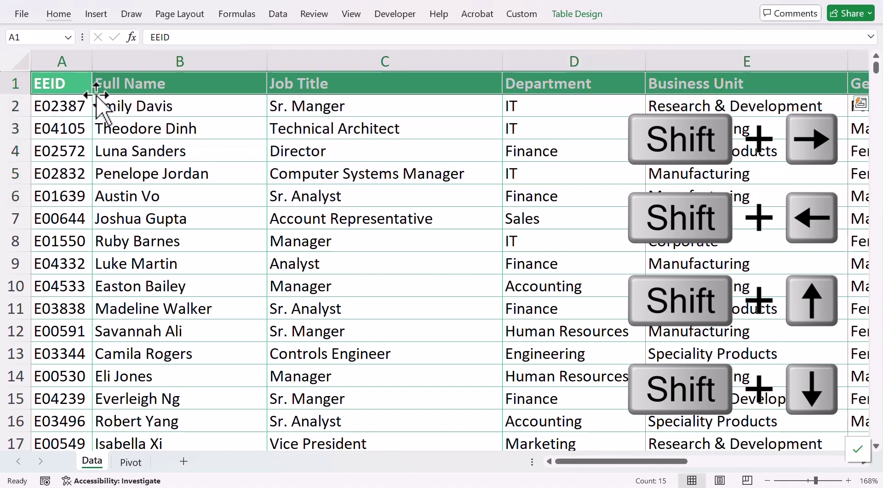
Extend the selection from A1 two cells right and four cells down to cover A1:C5
left_click(81, 88)
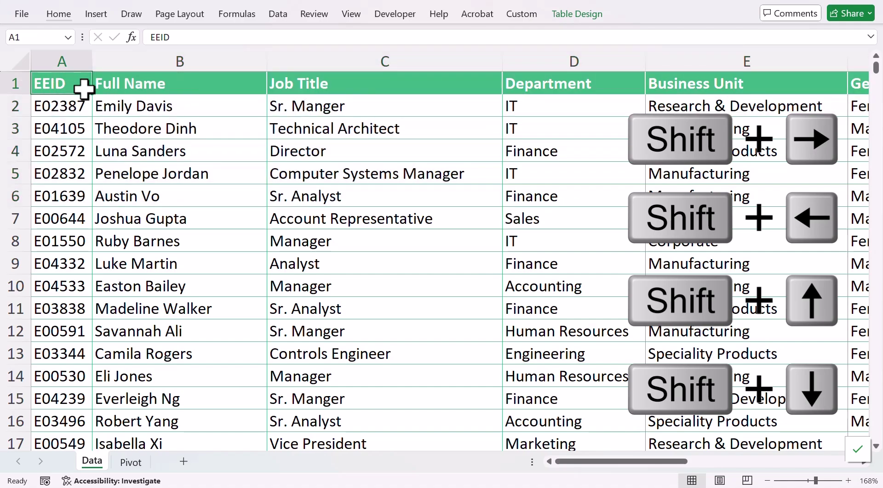
key("shift+Right")
key("shift+Right")
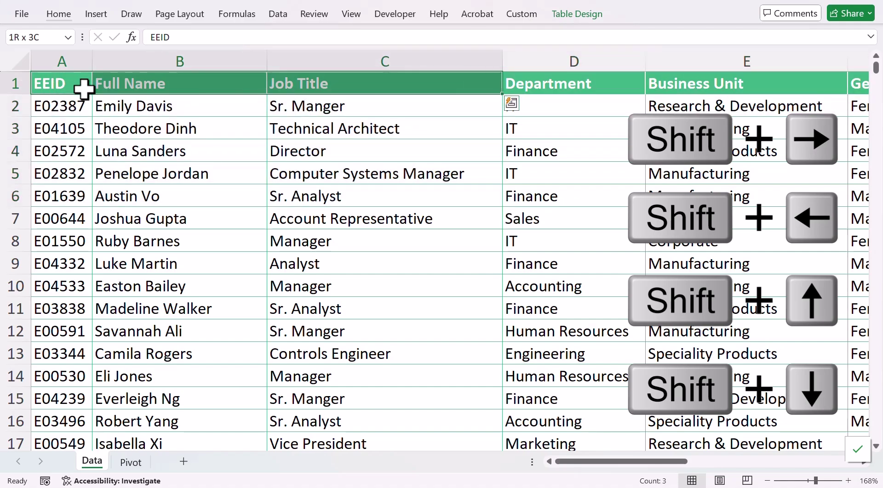
key("shift+Down")
key("shift+Down")
key("shift+Down")
key("shift+Down")
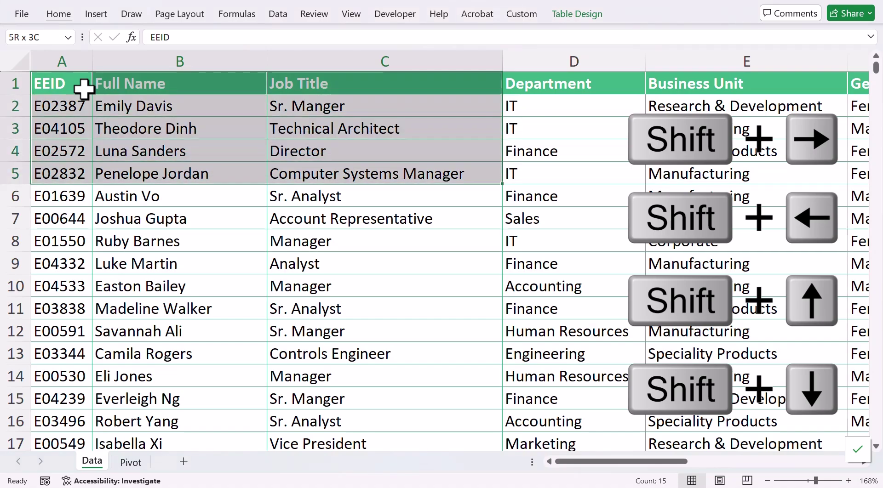
Restart at A1, repeat the cell-by-cell extension to A1:C5, and collapse the selection to B2
left_click(81, 89)
key("shift+Right")
key("shift+Right")
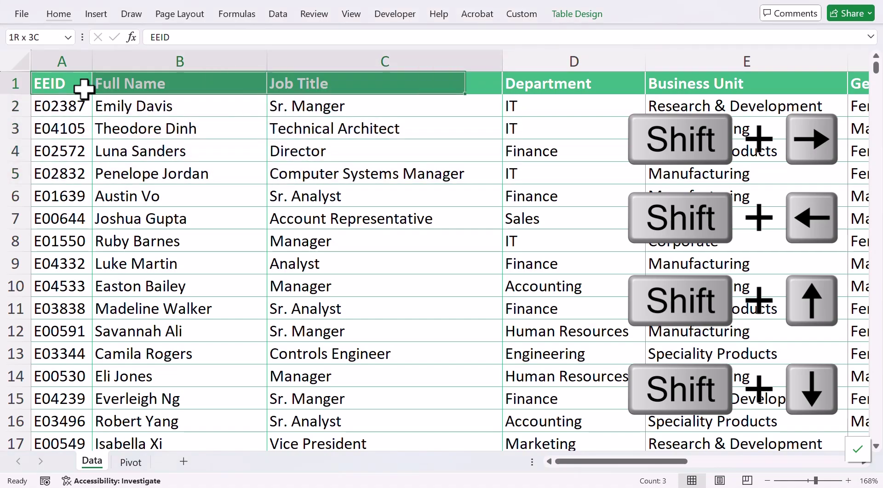
key("shift+Down")
key("shift+Down")
key("shift+Down")
key("shift+Down")
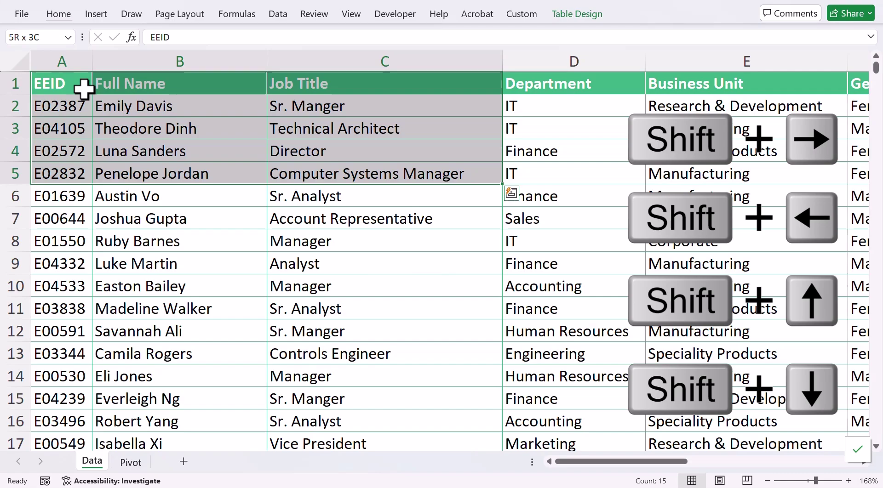
left_click(108, 108)
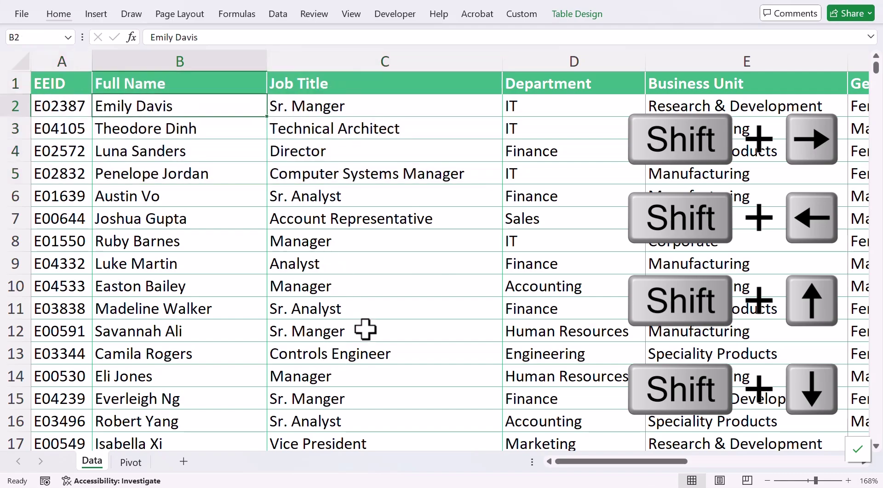
Select the ninth shortcut in A16 of Materi Belajar Excel.xlsx and switch back to Employee Sample Data2.xlsx
mouse_move(326, 485)
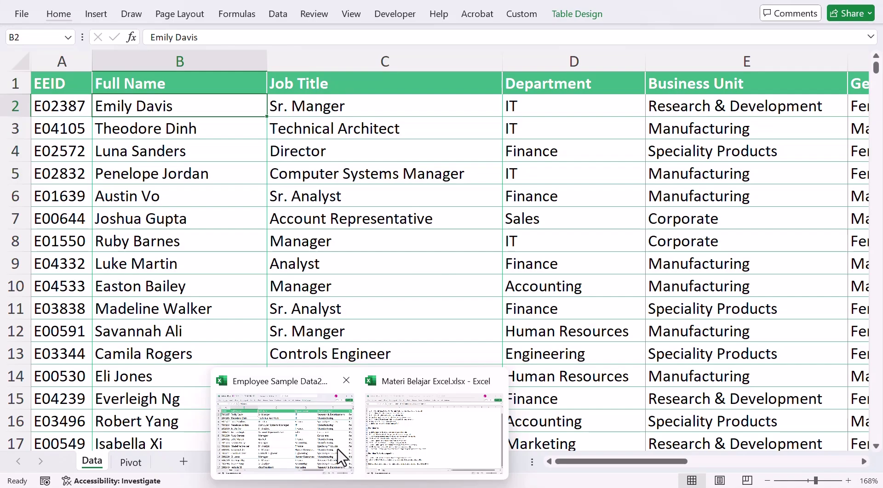
left_click(400, 423)
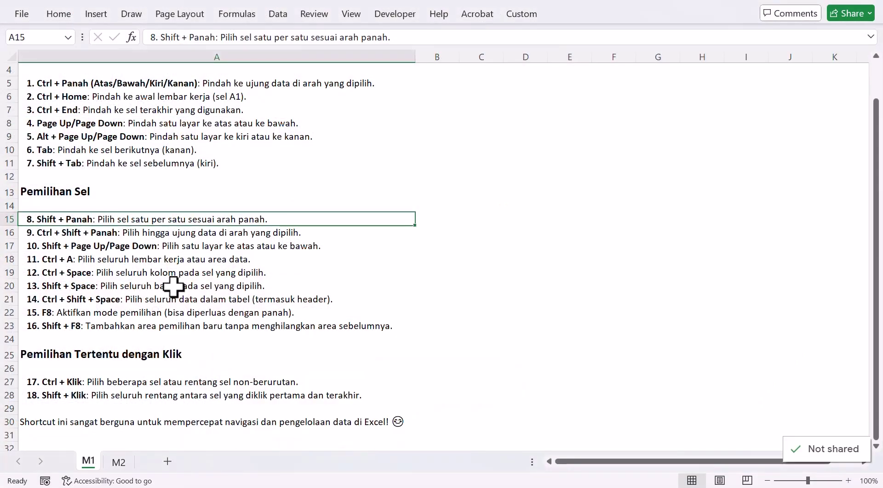
left_click(82, 232)
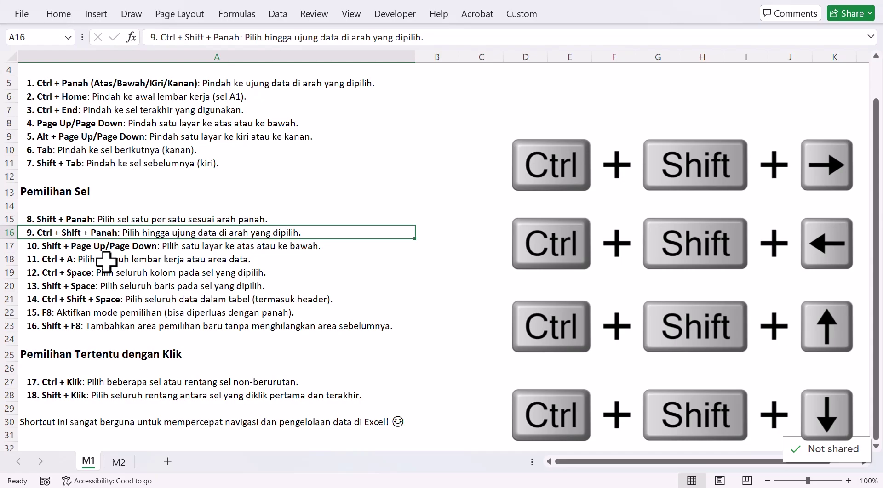
left_click(346, 486)
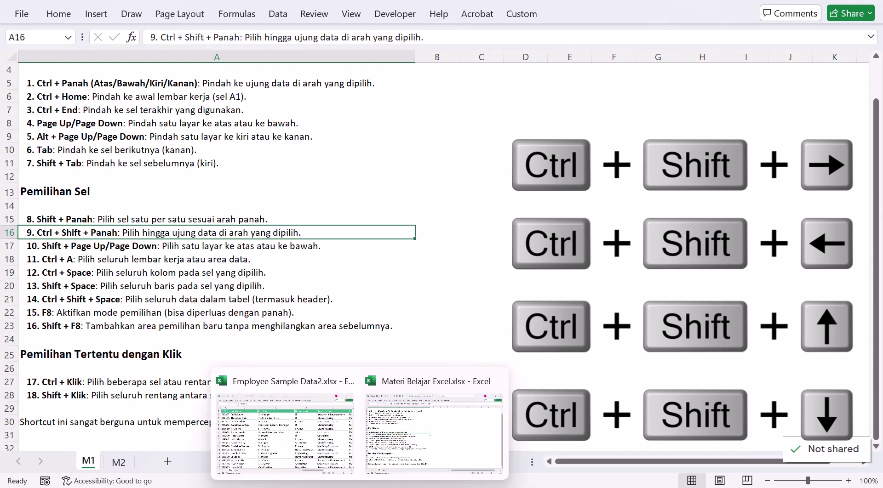
left_click(301, 464)
Jump from B8 in the Full Name column to A1 and select the table's whole header row
left_click(164, 256)
key("Up")
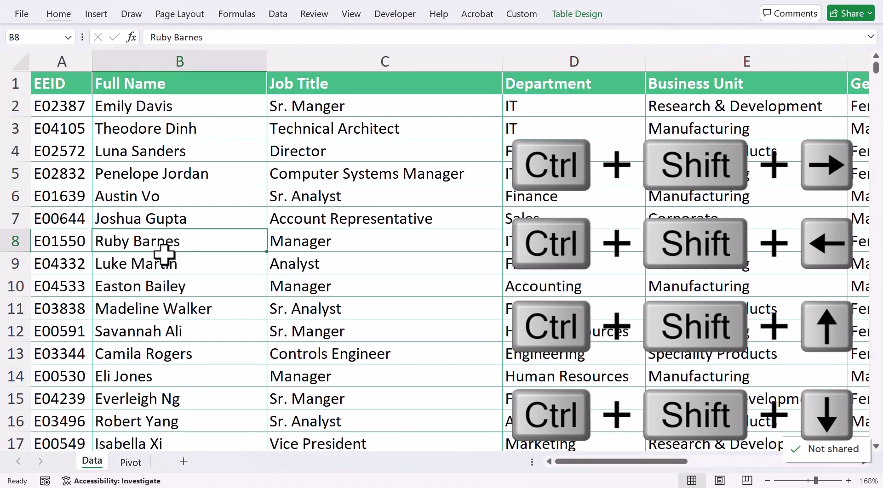
key("ctrl+Home")
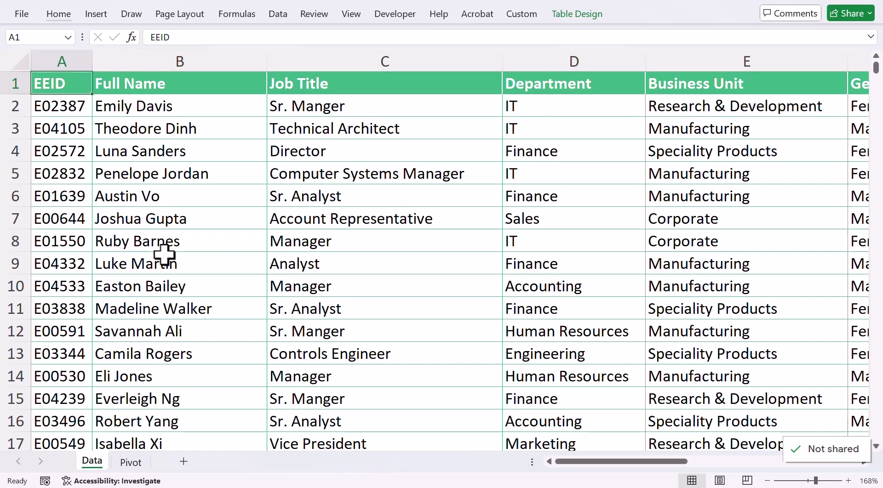
left_click(12, 83)
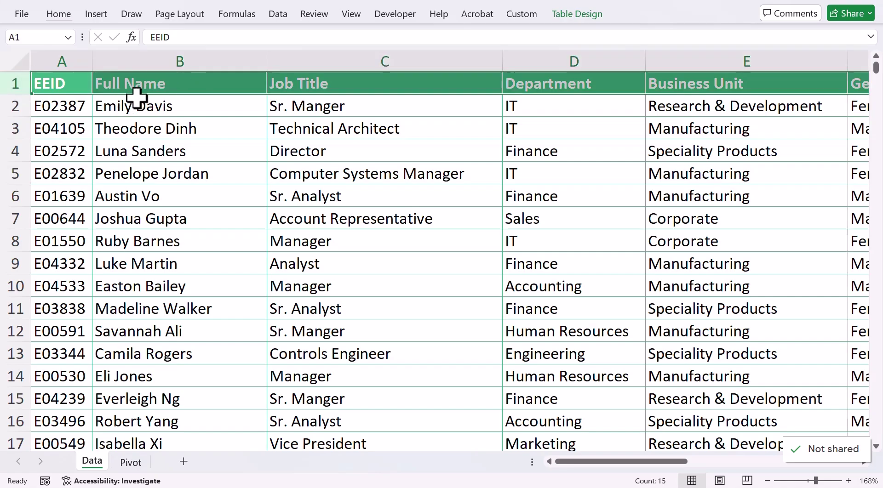
Select A1 and extend the selection five cells right along the header row to F1, one cell at a time
left_click(64, 85)
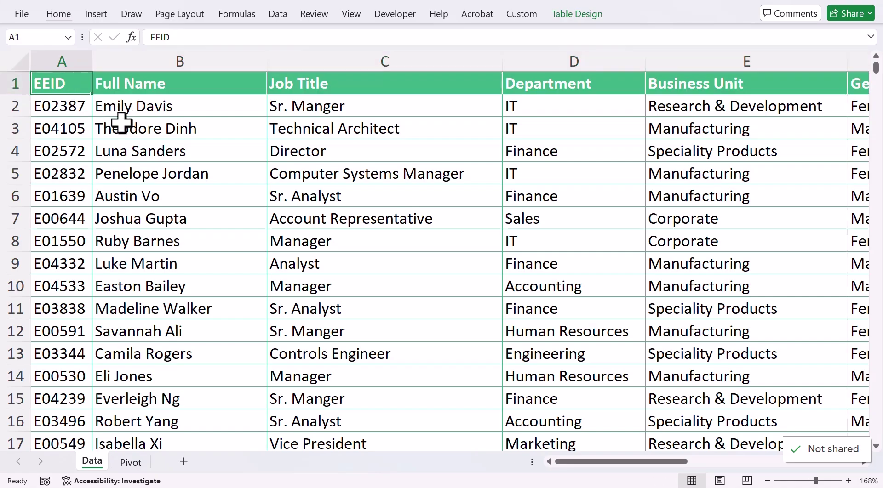
key("shift+Right")
key("shift+Right")
key("shift+Right")
key("shift+Right")
key("shift+Right")
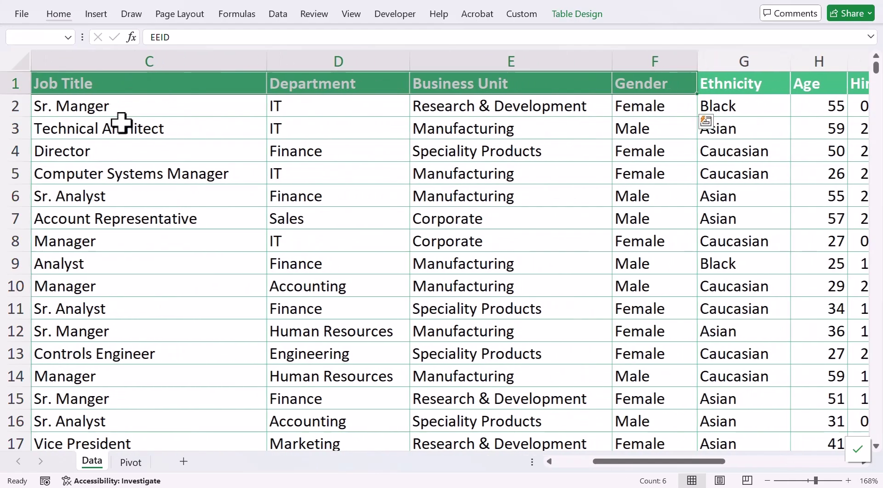
Return to A1 and extend the selection in one jump to the last header cell, O1
key("ctrl+Home")
key("ctrl+shift+Right")
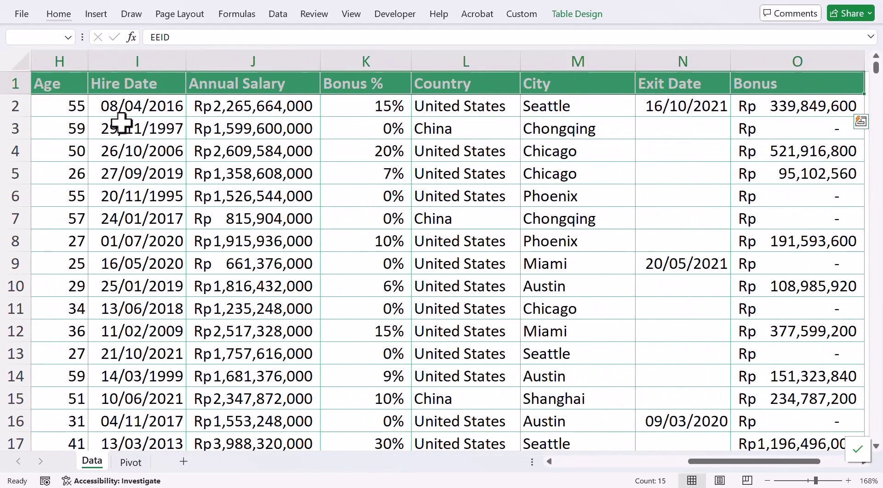
Extend the header row selection down to the table's last row, 1001, then return to the first EEID cell, A2
key("ctrl+shift+Down")
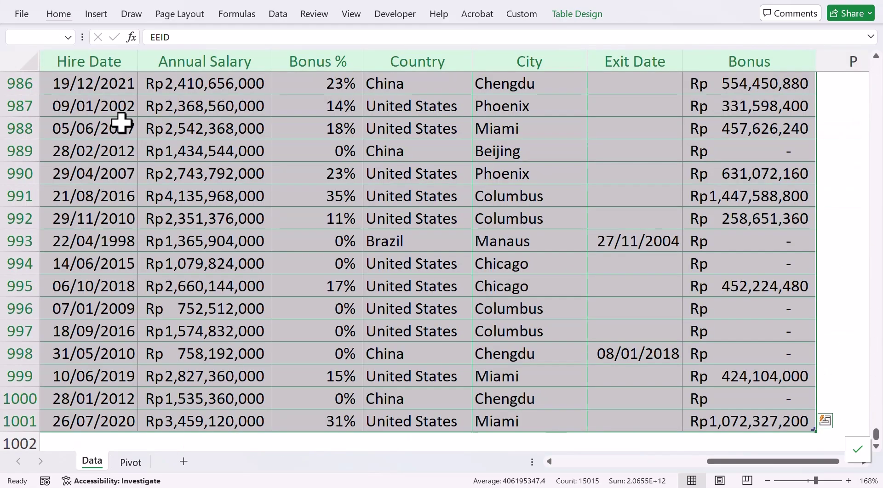
key("ctrl+Home")
key("Down")
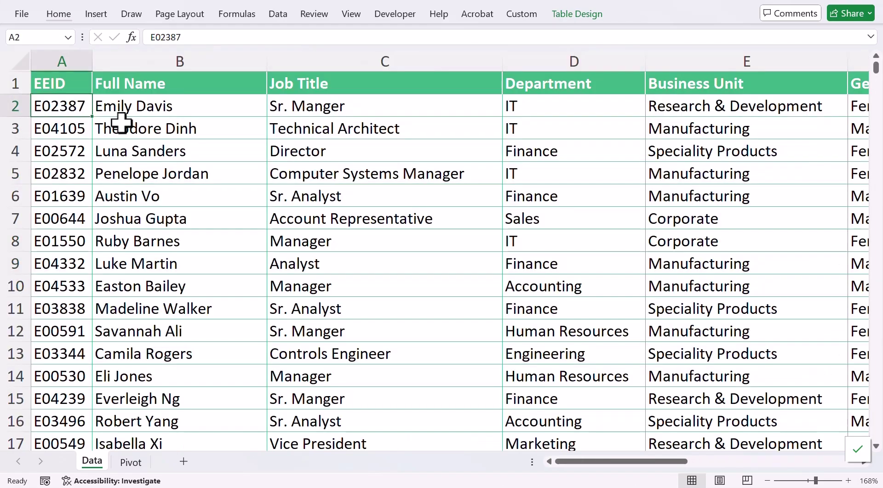
Select B6 in the Full Name column and expand the selection to all of the table's data, then release it
left_click(141, 201)
key("ctrl+a")
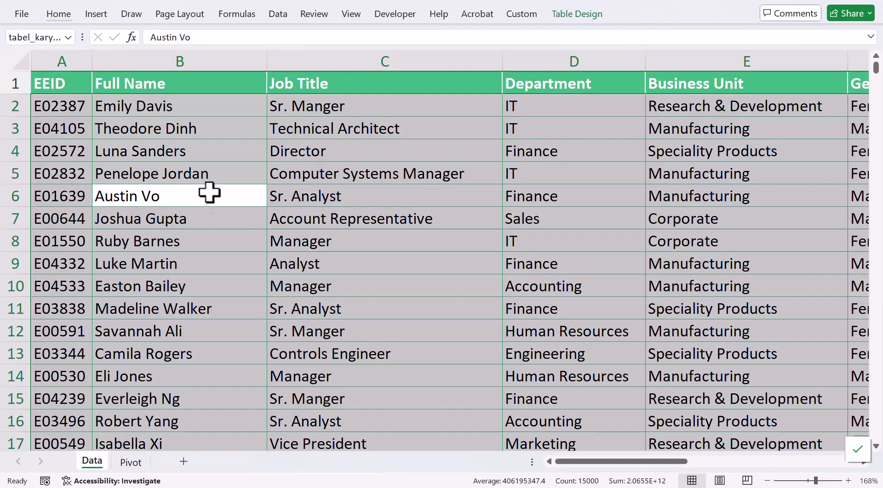
key("Up")
Select A3 and extend the selection to the row's last column, O, and back to A3 in single jumps, twice
left_click(60, 74)
key("Down")
key("Down")
key("Up")
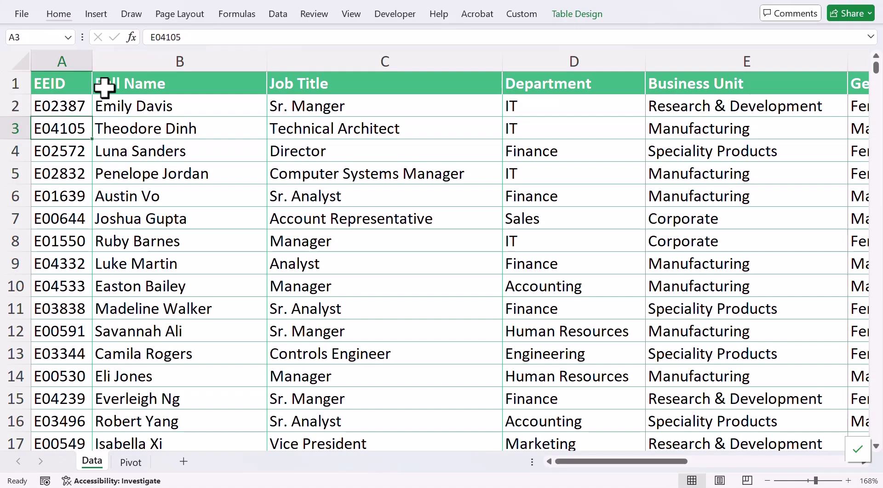
key("ctrl+shift+Right")
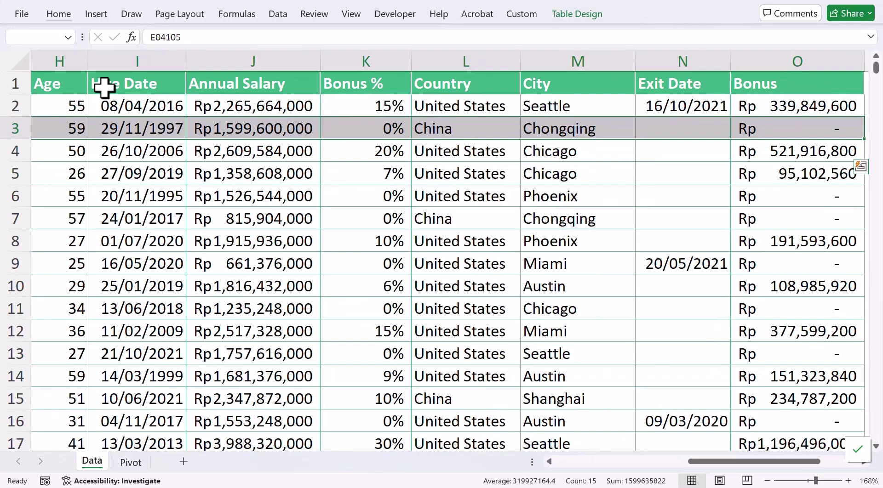
key("ctrl+shift+Left")
key("ctrl+shift+Right")
key("ctrl+shift+Left")
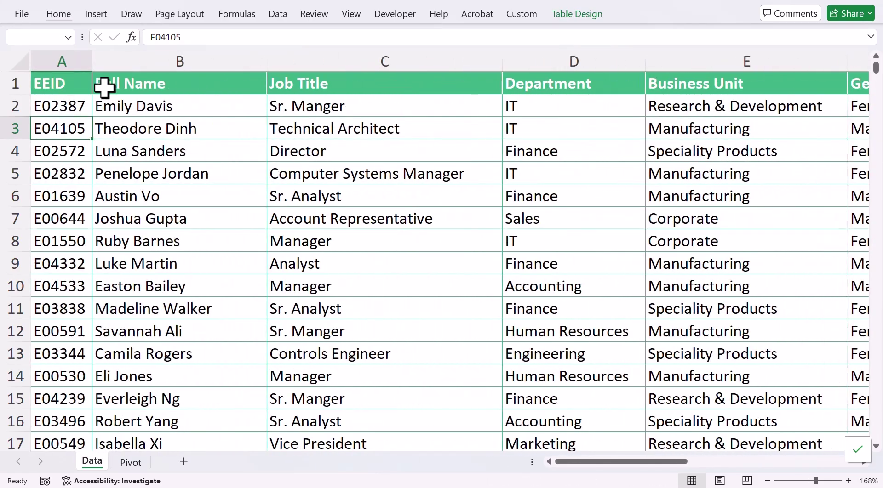
Select the Full Name cells from B7 up to B1, then reduce the selection to B7 alone
left_click_drag(104, 87, 179, 219)
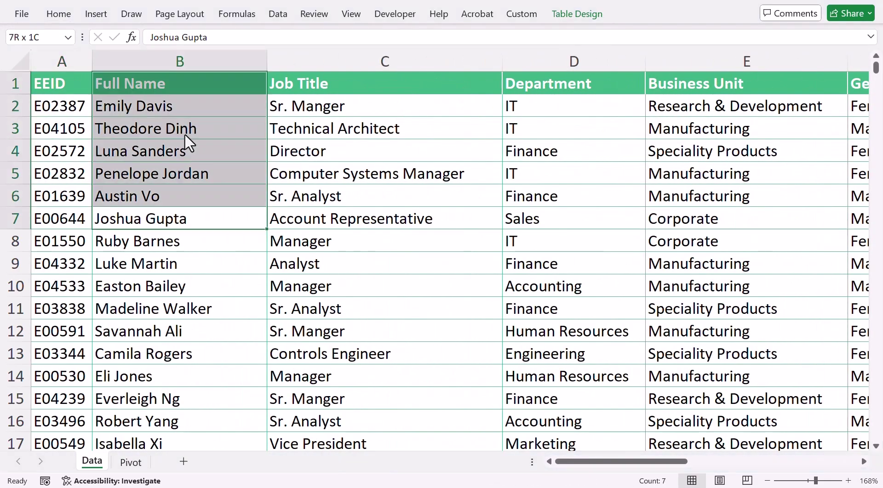
left_click(229, 217)
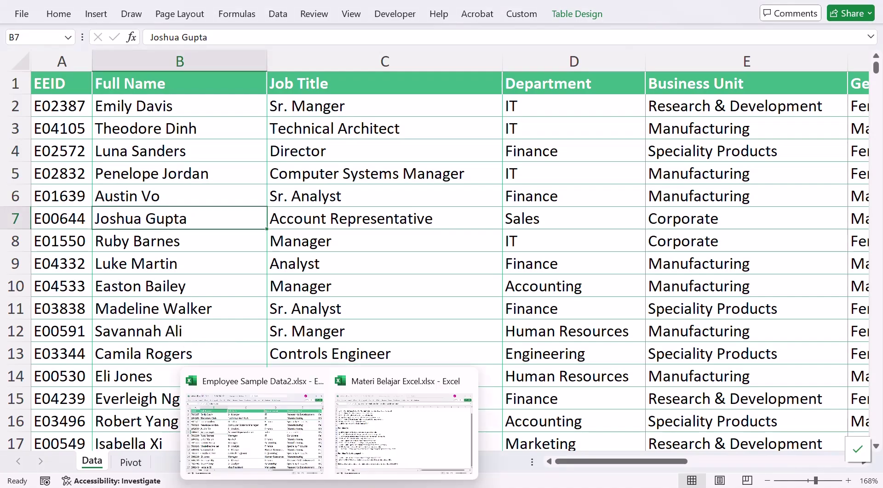
Switch to Materi Belajar Excel.xlsx, select the tenth shortcut in A17, and return to Employee Sample Data2.xlsx
left_click(373, 447)
left_click(161, 284)
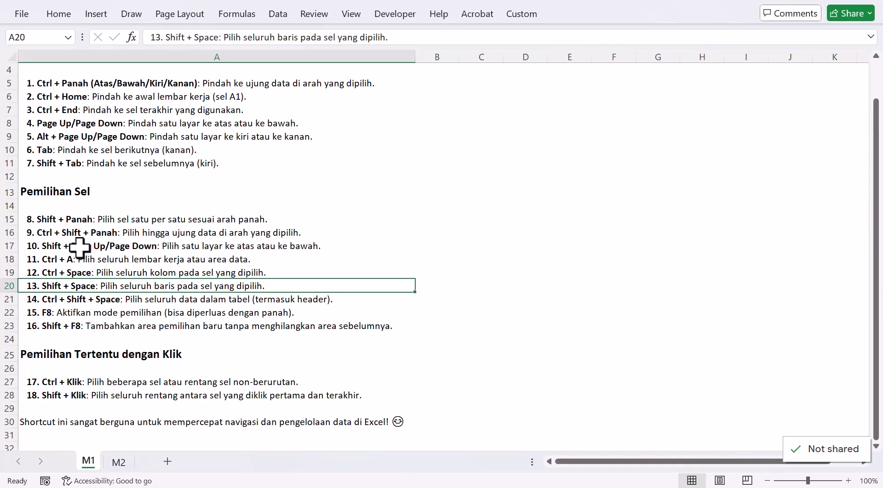
left_click(85, 247)
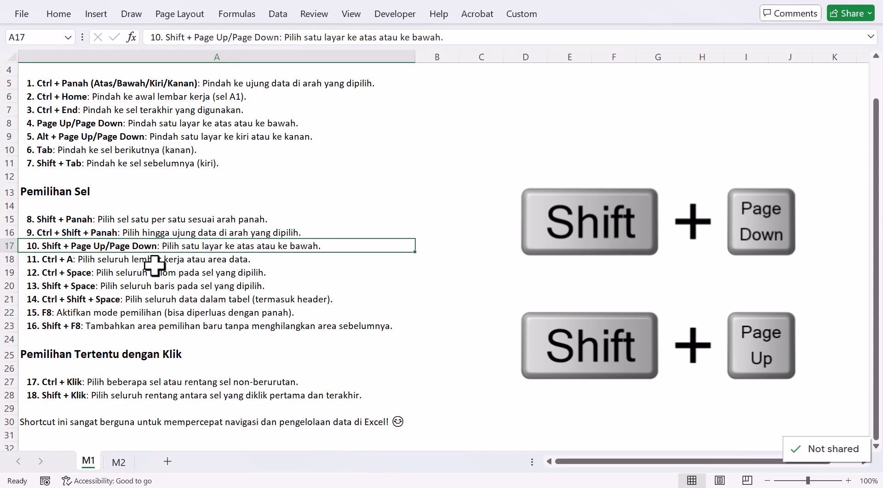
mouse_move(295, 456)
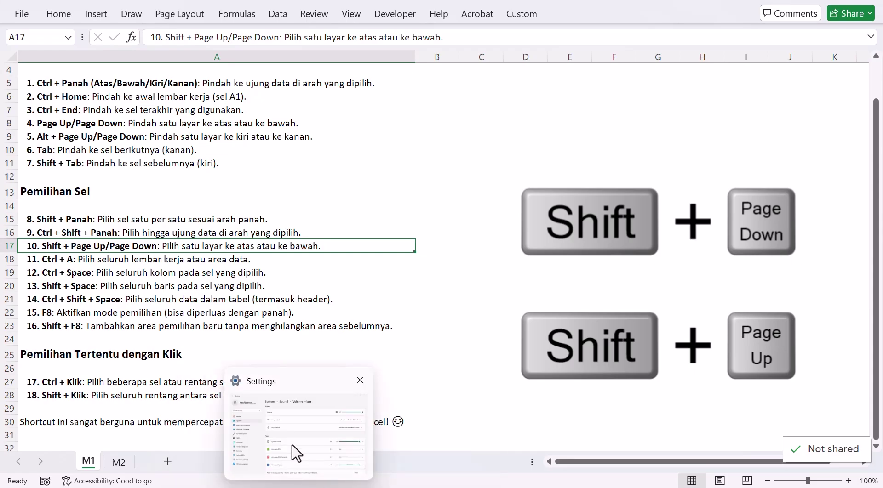
left_click(317, 469)
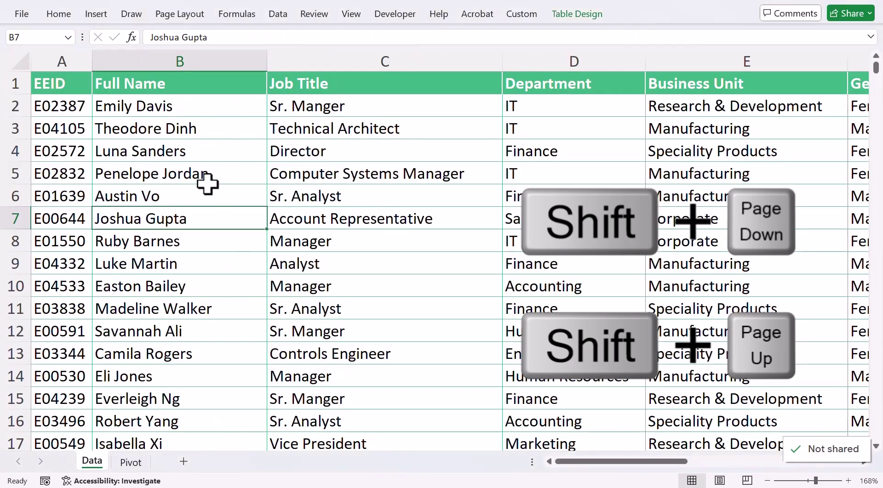
Go to B2 in the Full Name column and extend the selection down one screen at a time to B178
left_click(154, 157)
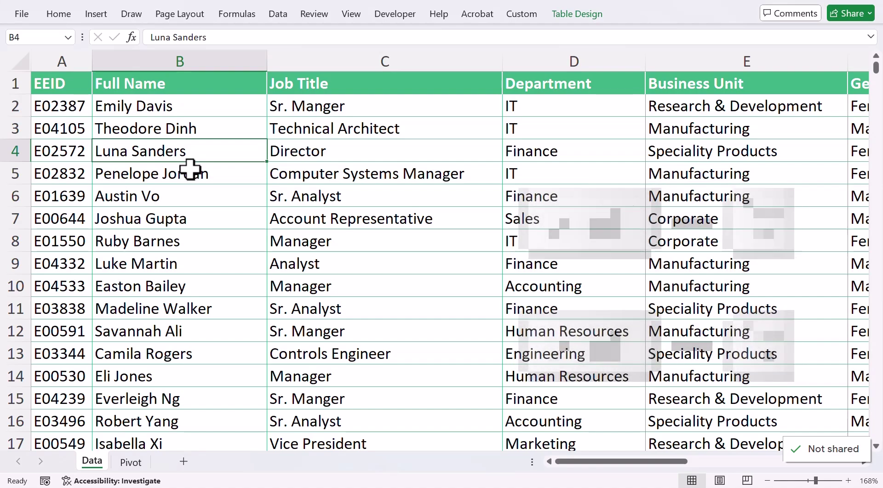
key("Up")
key("Up")
key("Up")
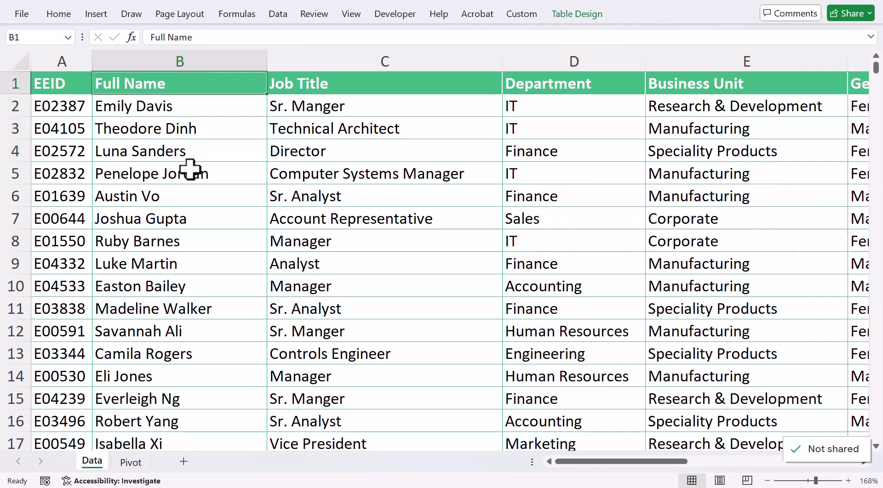
key("Down")
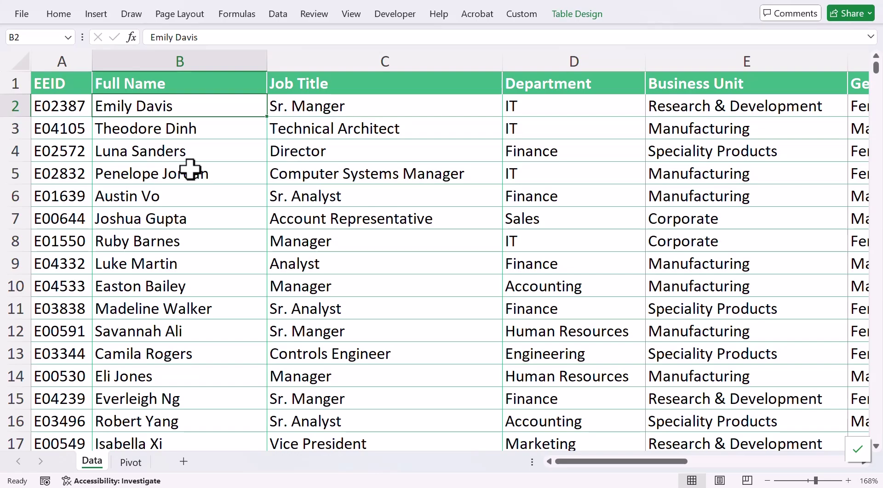
key("shift+Page_Down")
key("shift+Page_Down")
key("shift+Page_Down")
key("shift+Page_Down")
key("shift+Page_Down")
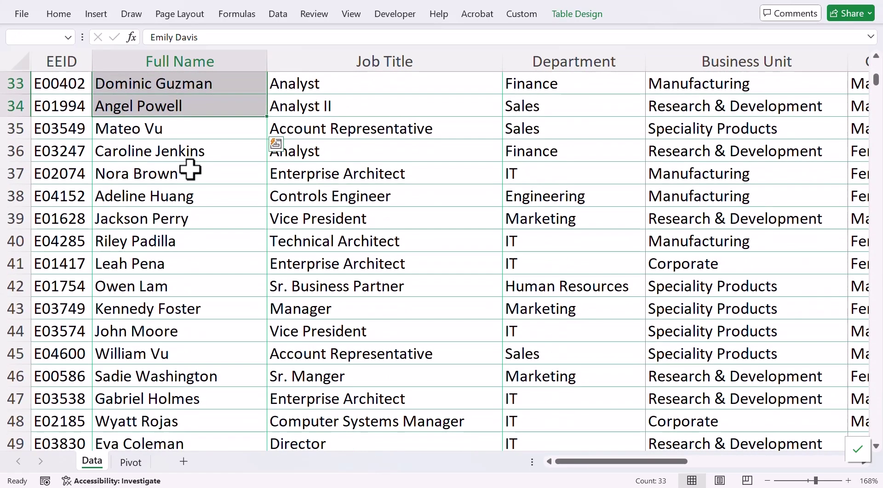
key("shift+Page_Down")
key("shift+Page_Down")
key("shift+Page_Down")
key("shift+Page_Down")
key("shift+Page_Down")
key("shift+Page_Down")
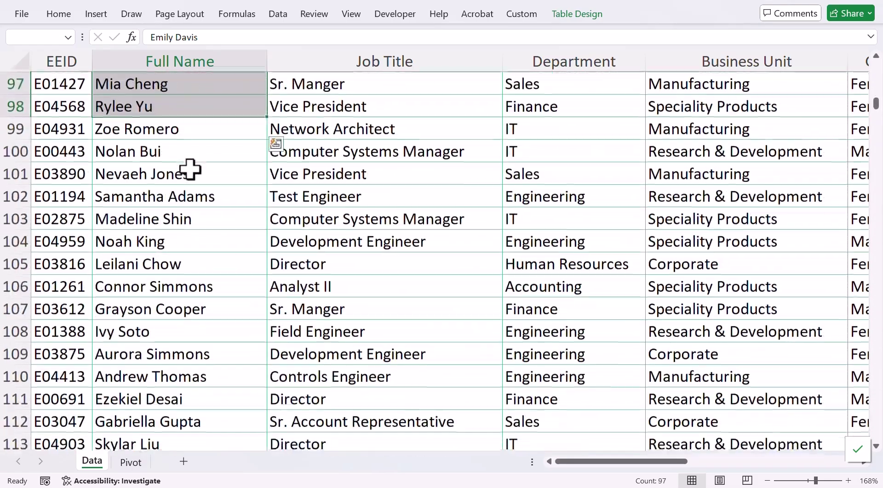
scroll(189, 171, "down", 1)
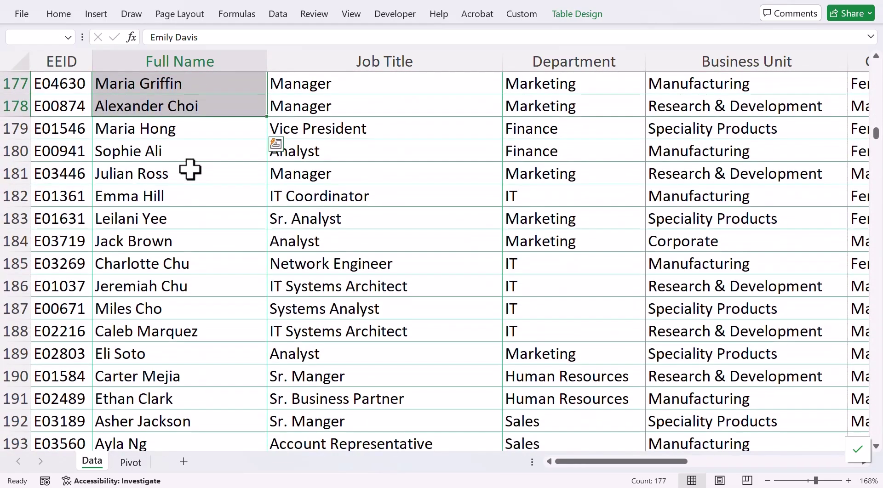
Release the selection and jump back to the Full Name header in B1
scroll(188, 163, "up", 20)
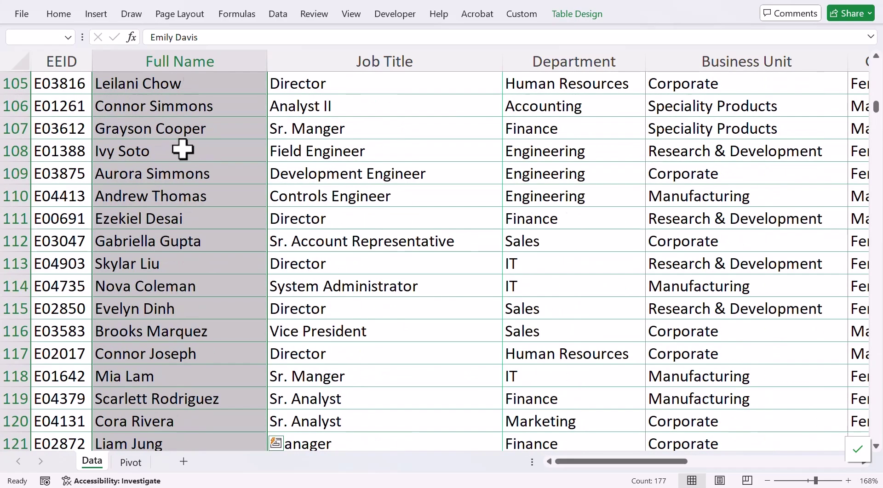
scroll(182, 150, "up", 9)
left_click(183, 148)
key("ctrl+Up")
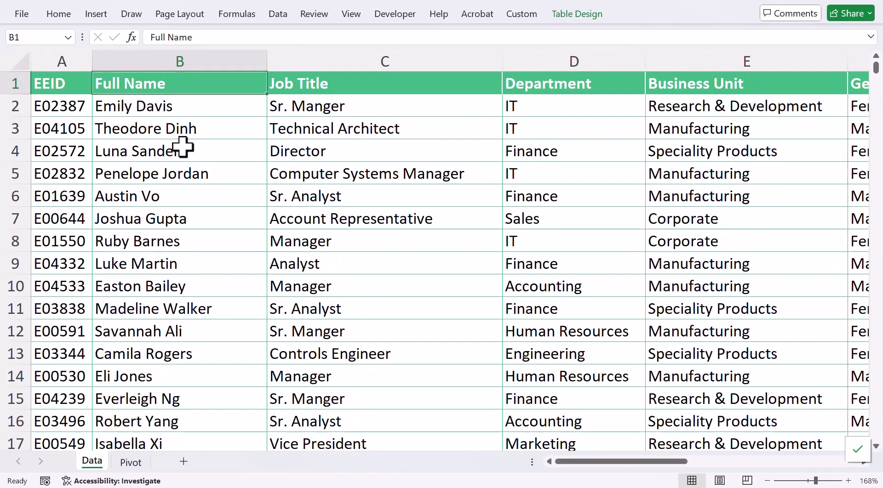
Select a run of Full Name cells downward from B2, then jump to the column's last filled cell, B1001
double_click(181, 94, "shift")
left_click(192, 128)
left_click_drag(192, 110, 197, 435)
left_click_drag(269, 393, 270, 393)
key("ctrl+Up")
key("Down")
key("ctrl+Down")
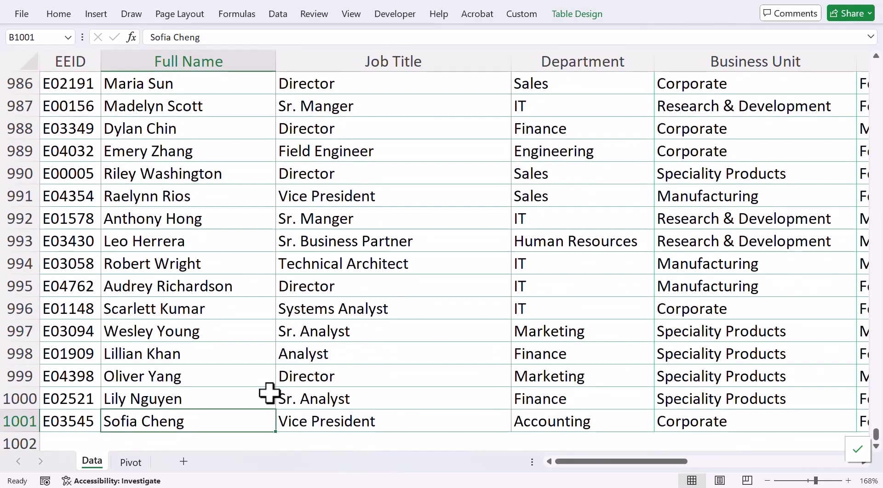
Extend the selection from B1001 up to B986 in the Full Name column, one cell at a time
key("shift+Up")
key("shift+Up")
key("shift+Up")
key("shift+Up")
key("shift+Up")
key("shift+Up")
key("shift+Up")
key("shift+Up")
key("shift+Up")
key("shift+Up")
key("shift+Up")
key("shift+Up")
key("shift+Up")
key("shift+Up")
key("shift+Up")
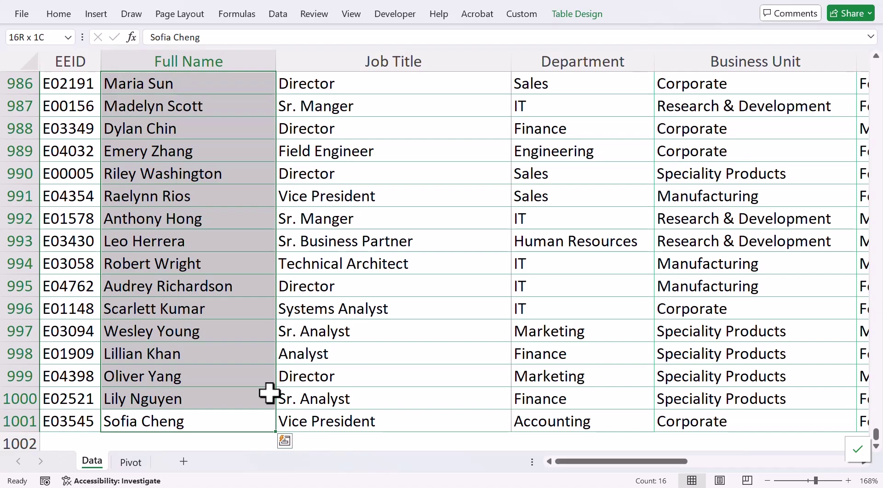
Continue extending the Full Name selection upward, first cell by cell and then one screen at a time, to B810
key("shift+Up")
key("shift+Up")
key("shift+Up")
key("shift+Up")
key("shift+Up")
key("shift+Up")
key("shift+Up")
key("shift+Up")
key("shift+Up")
key("shift+Up")
key("shift+Up")
key("shift+Up")
key("shift+Up")
key("shift+Up")
key("shift+Up")
key("shift+Up")
key("shift+Up")
key("shift+Up")
key("shift+Up")
key("shift+Up")
key("shift+Page_Up")
key("shift+Page_Up")
key("shift+Page_Up")
key("shift+Page_Up")
key("shift+Page_Up")
key("shift+Page_Up")
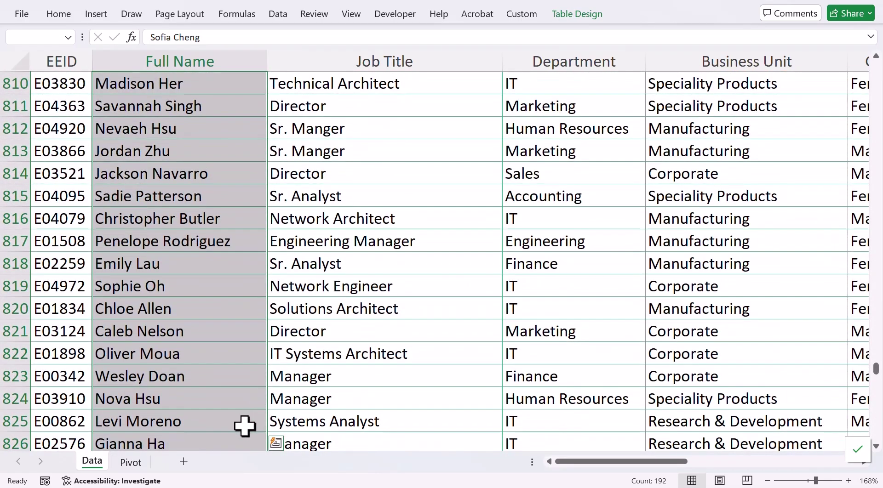
Select the Full Name cells from B812 to B881 as one range, then select only B879
left_click(142, 287)
left_click_drag(123, 130, 152, 173)
left_click_drag(144, 246, 233, 384)
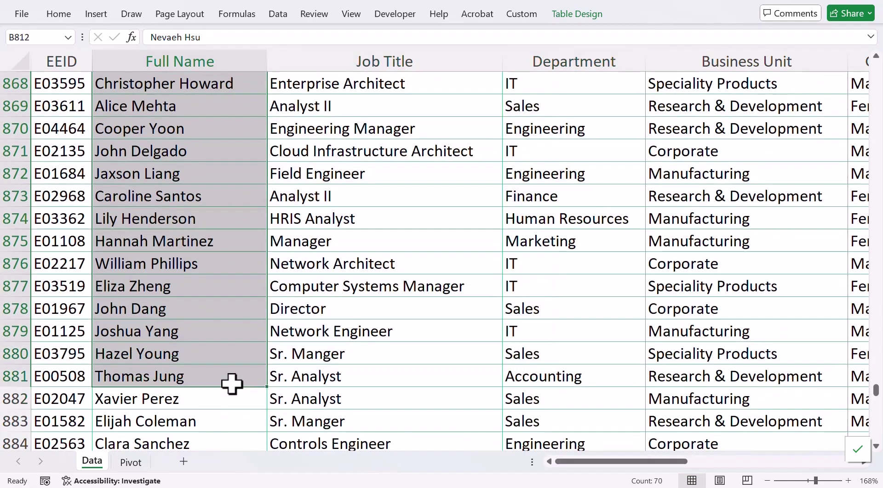
left_click(224, 334)
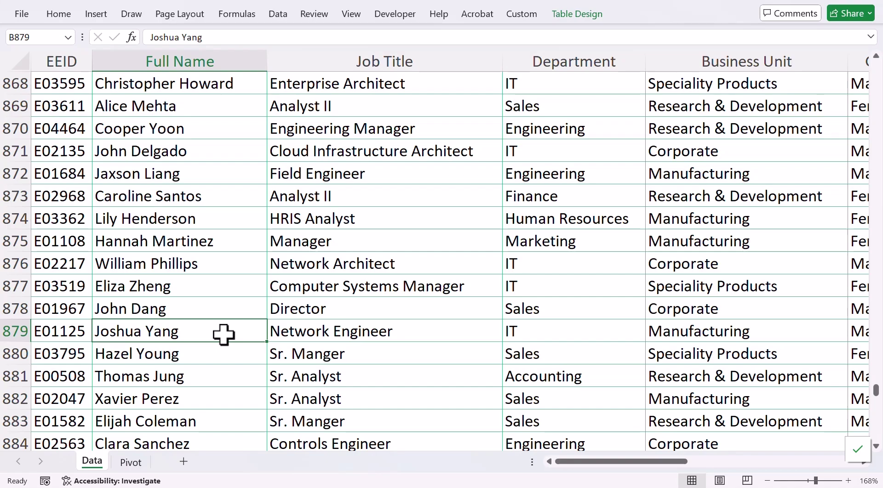
Switch to Materi Belajar Excel.xlsx, select the eleventh shortcut in A18, and return to Employee Sample Data2.xlsx
mouse_move(330, 487)
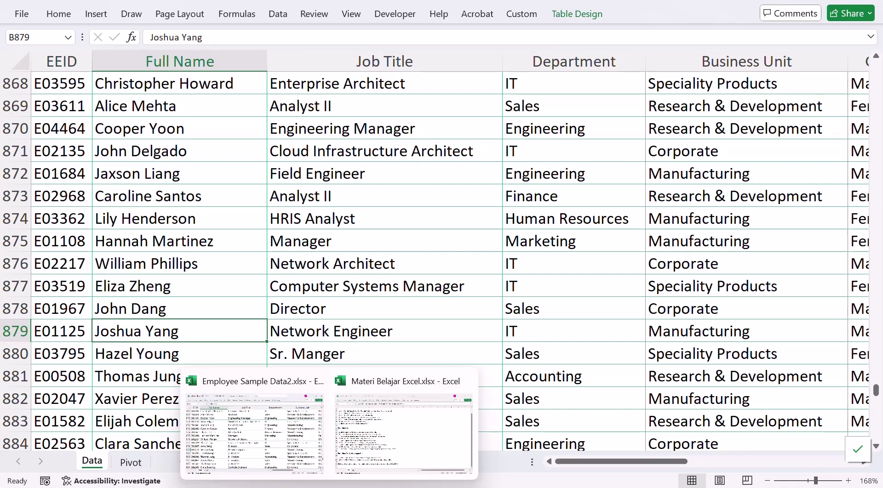
left_click(363, 426)
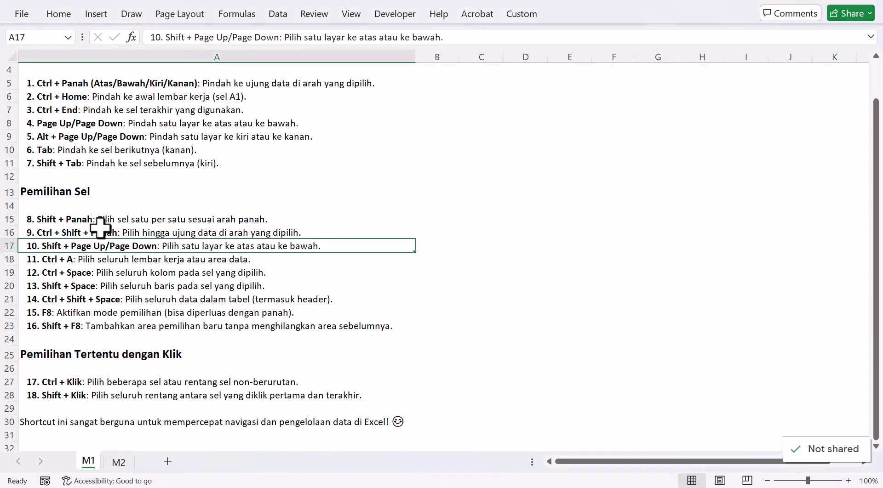
left_click(69, 260)
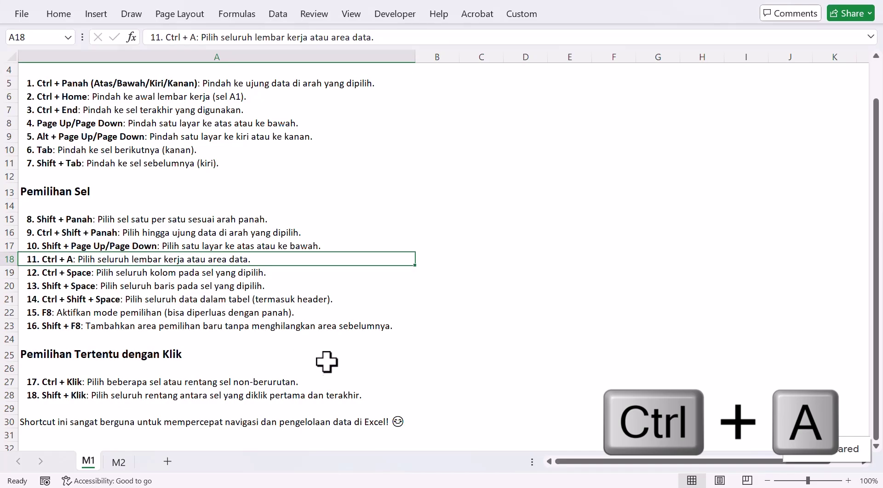
mouse_move(350, 484)
left_click(248, 381)
Jump to B2 below the Full Name header, then along the table's edges through O2 and O1001 to A1001
key("Up")
left_click(161, 201)
key("ctrl+Up")
key("Down")
key("ctrl+Right")
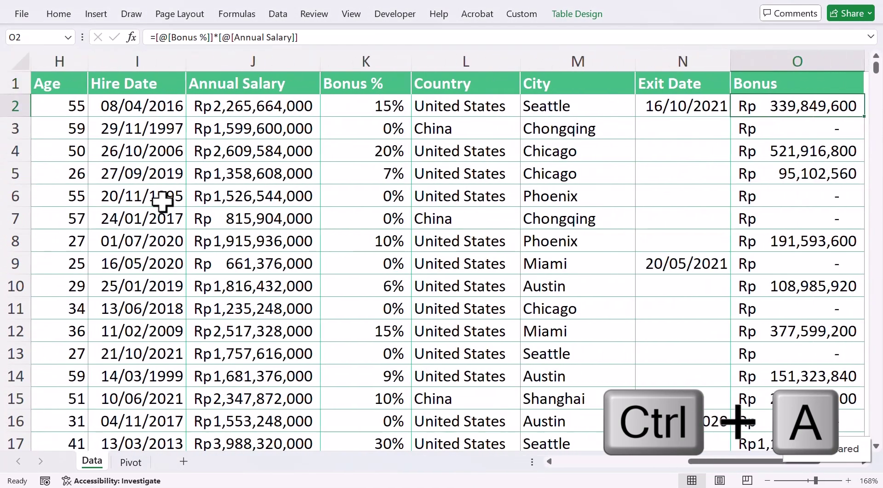
key("ctrl+Down")
key("ctrl+Left")
Move from C987 up to C5 in the Job Title column and expand the selection to all of the table's data
left_click(287, 113)
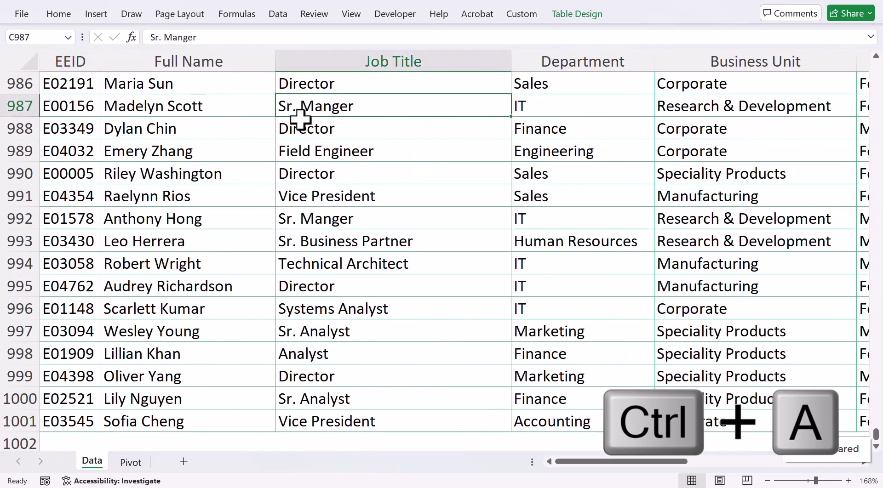
key("ctrl+Up")
key("Down")
key("Down")
key("Down")
key("Down")
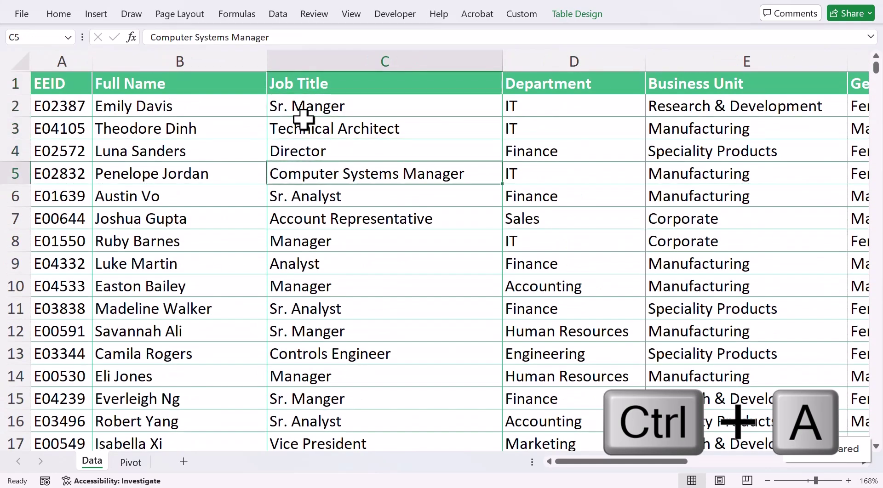
key("ctrl+a")
scroll(324, 164, "down", 8, "ctrl")
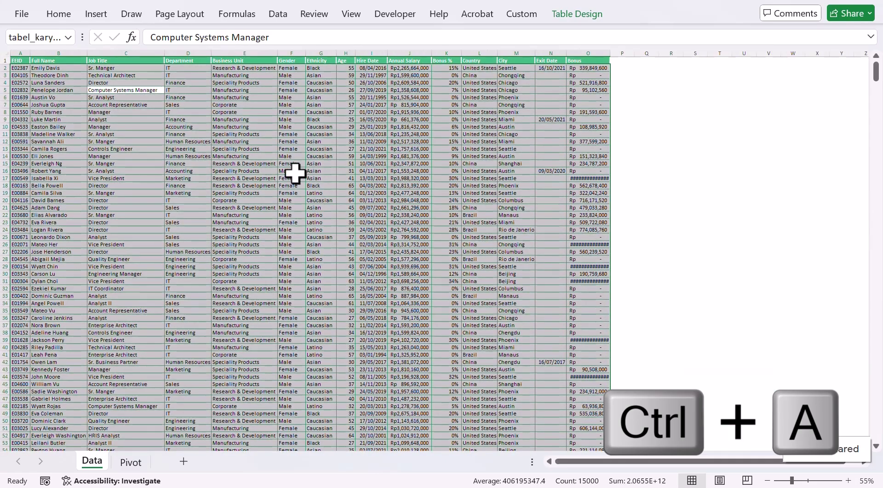
Select all of the table's data again starting from C12, then reduce the selection to B9
left_click(76, 97)
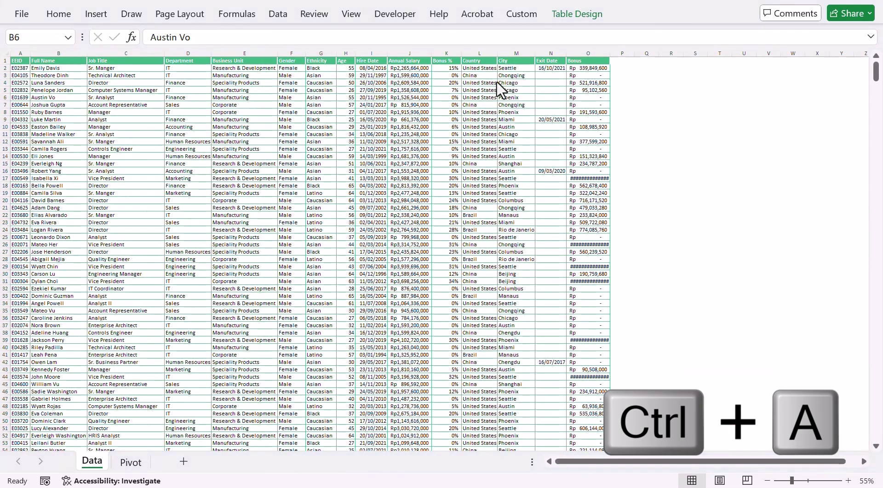
left_click(138, 142)
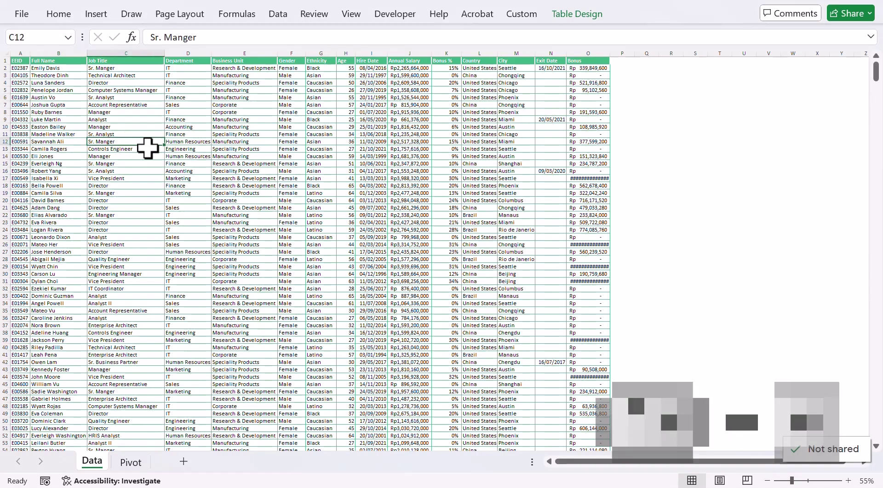
key("ctrl+a")
left_click(86, 120)
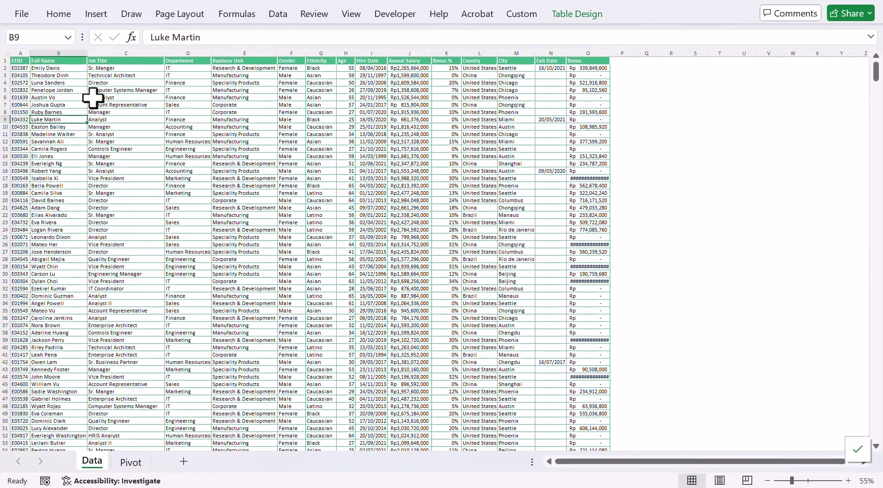
Select the whole table including headers starting from B9, then only the table's data starting from C13
key("ctrl+a")
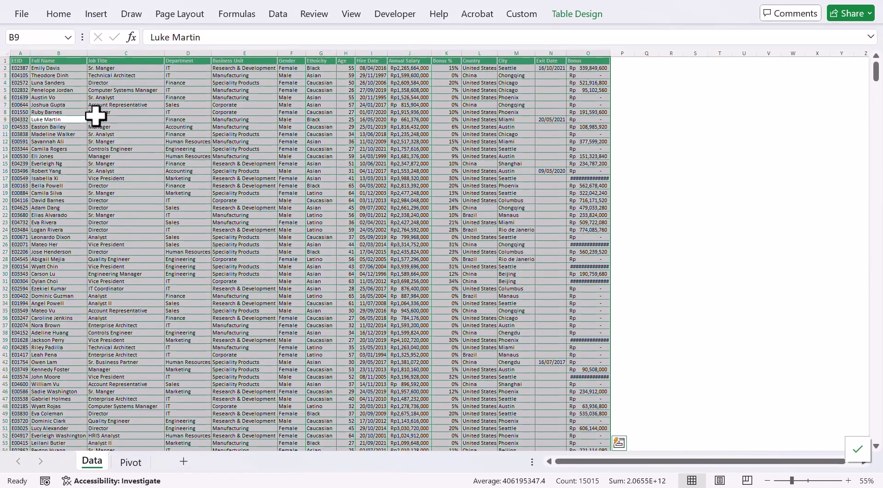
left_click(103, 150)
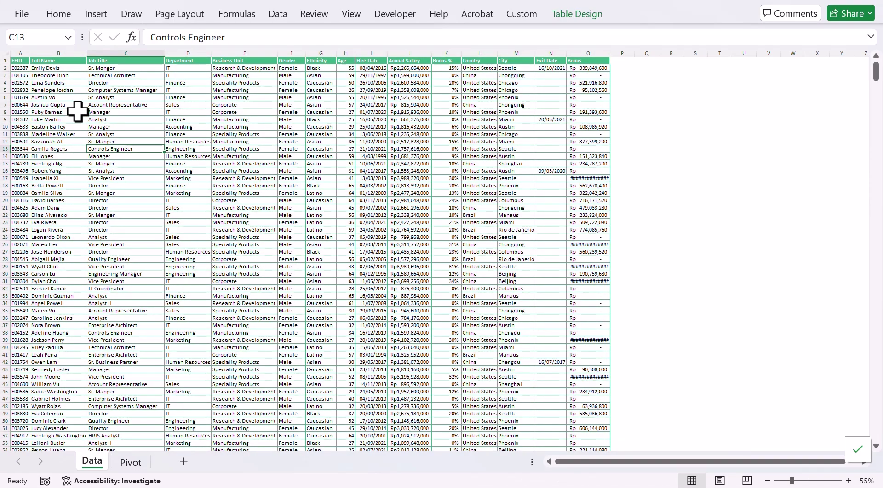
key("ctrl+a")
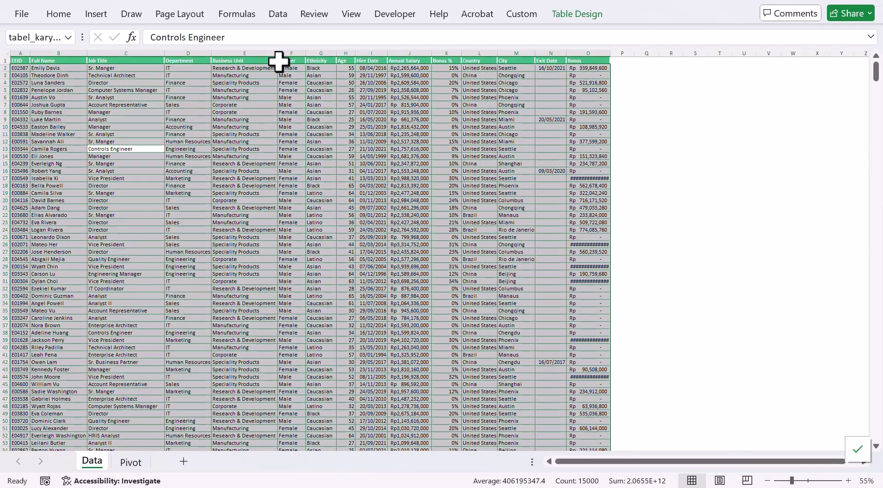
Select the table's data from C10 in the Job Title column, expand it to include the headers, and reduce the selection to C22
left_click(230, 119)
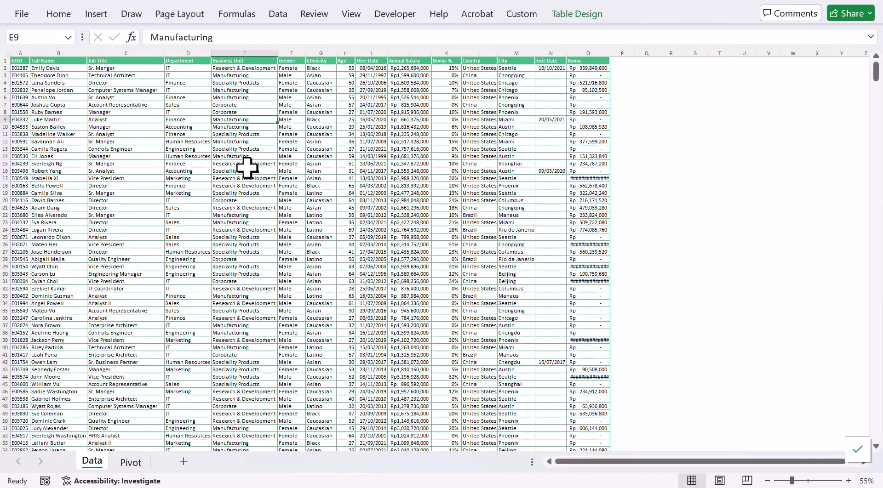
left_click(162, 178)
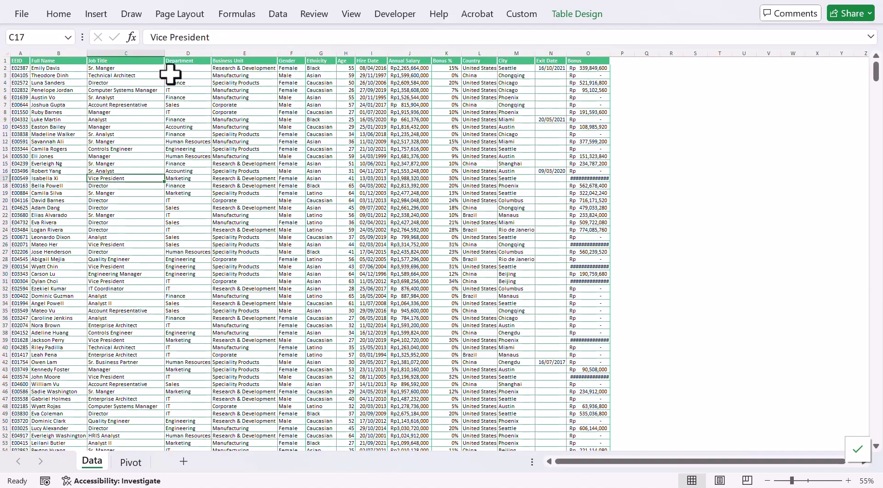
left_click(141, 61)
left_click(147, 127)
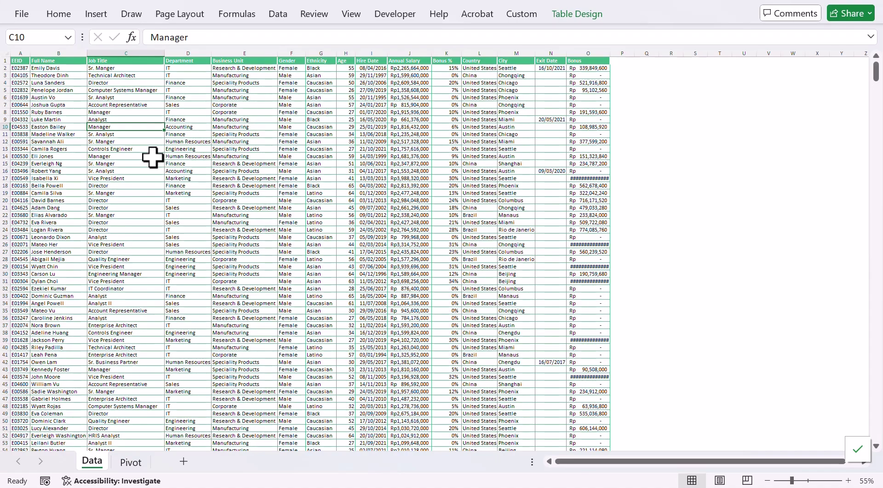
key("ctrl+a")
key("ctrl+a")
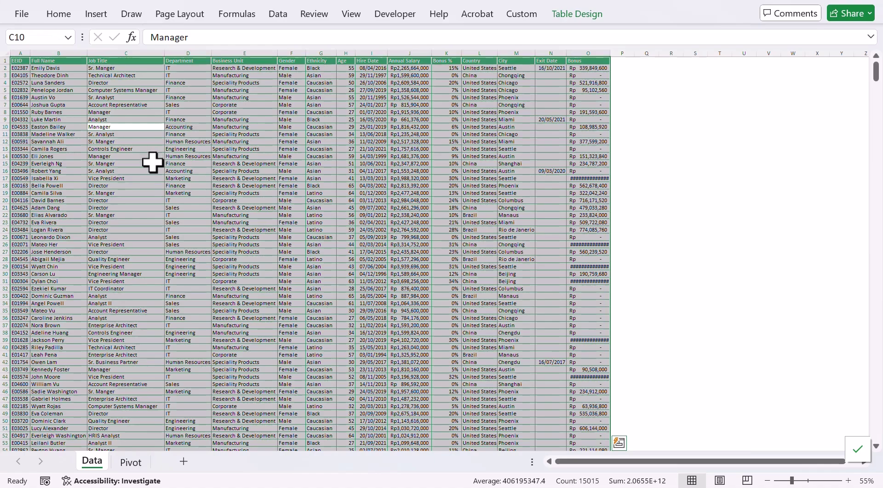
key("ctrl+a")
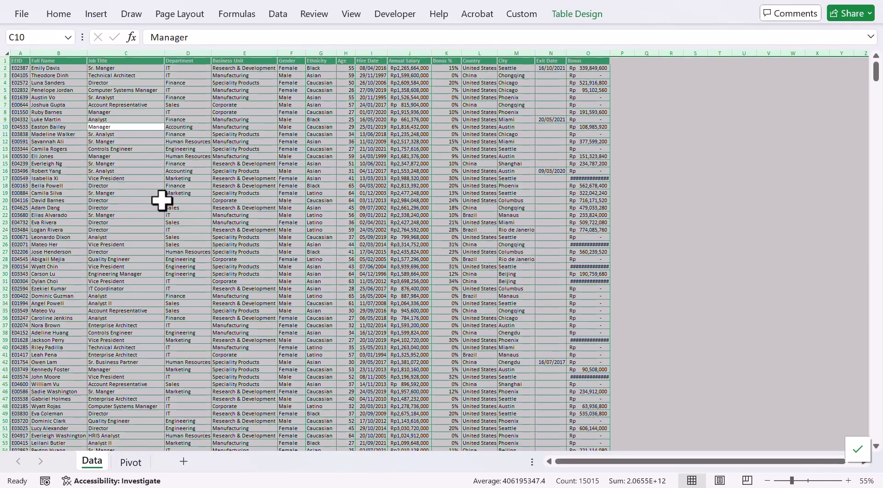
left_click(130, 178)
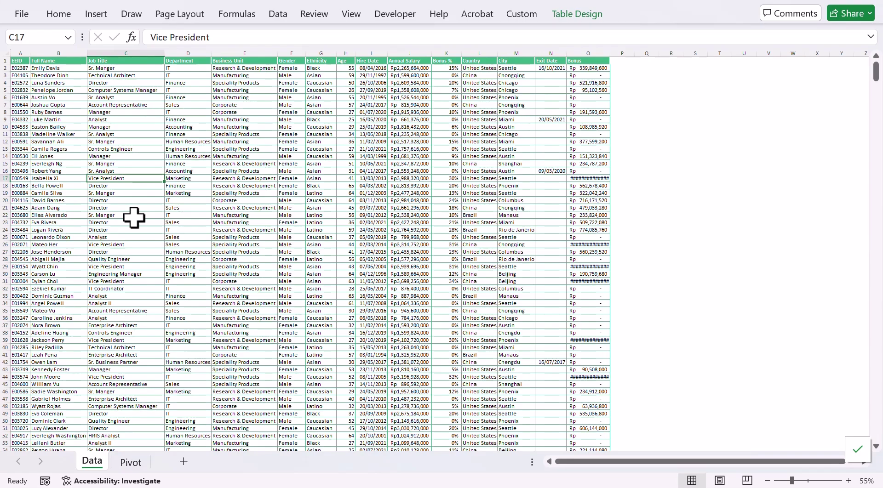
left_click(92, 216)
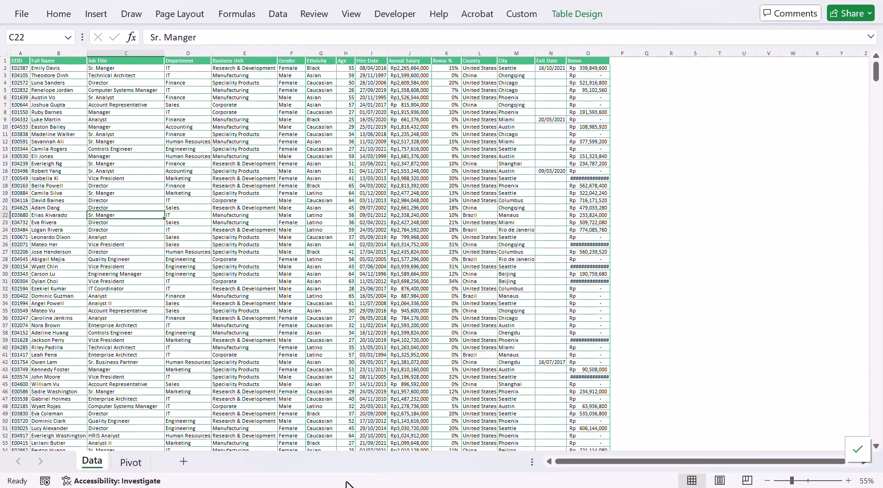
Switch to Materi Belajar Excel.xlsx, select the twelfth shortcut in A19, and return to Employee Sample Data2.xlsx
mouse_move(349, 485)
left_click(353, 445)
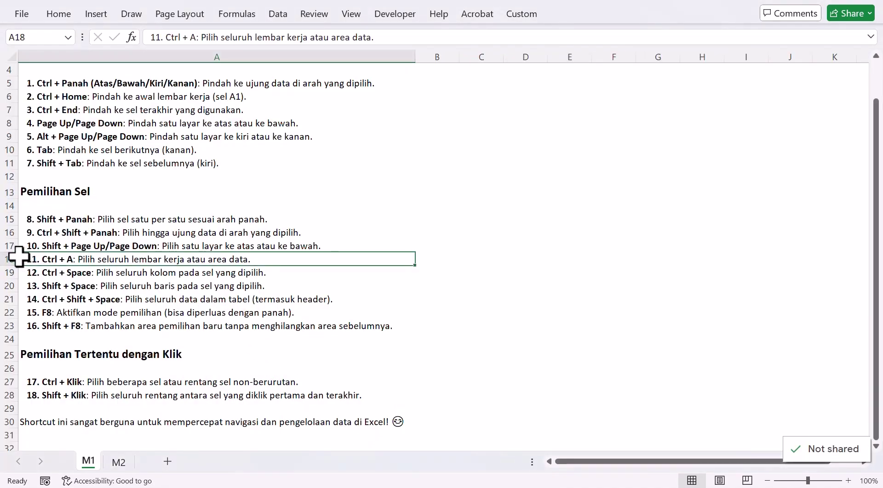
left_click(58, 274)
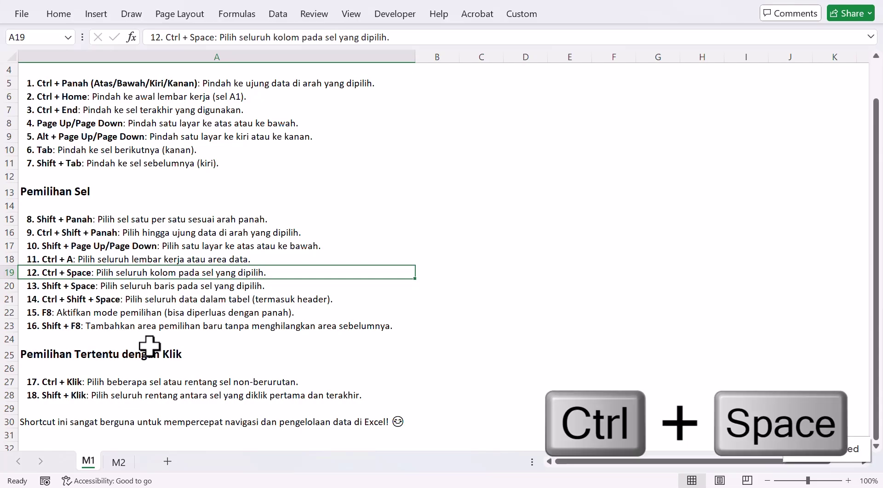
mouse_move(329, 485)
left_click(285, 453)
Select the Job Title, Department and Business Unit columns in turn, then the Gender column including its header
left_click(102, 142)
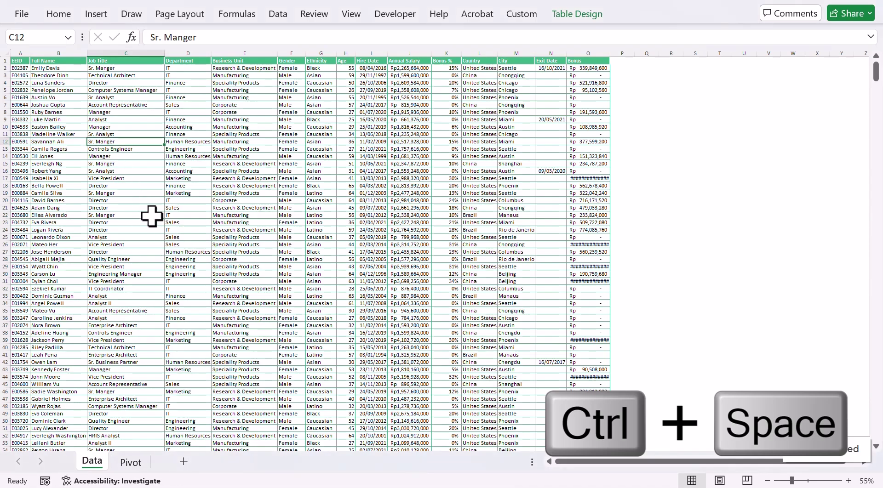
key("ctrl+space")
left_click(190, 141)
key("ctrl+space")
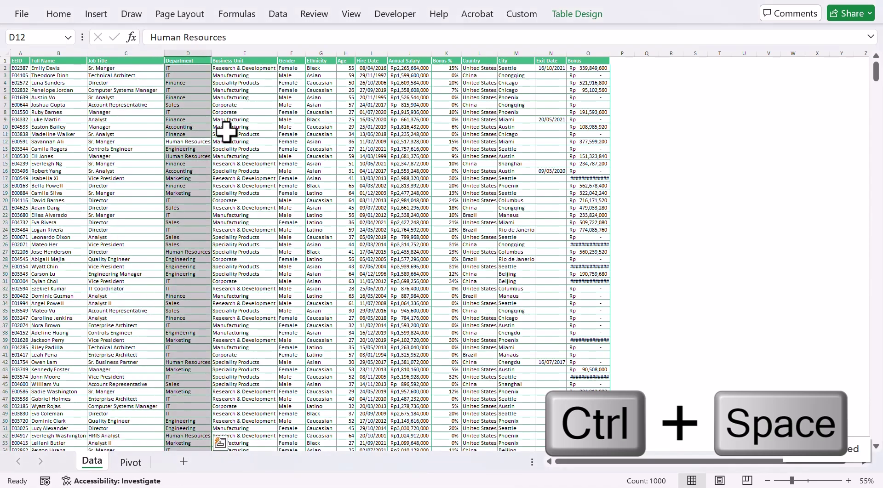
left_click(227, 134)
key("ctrl+space")
left_click(291, 135)
key("ctrl+space")
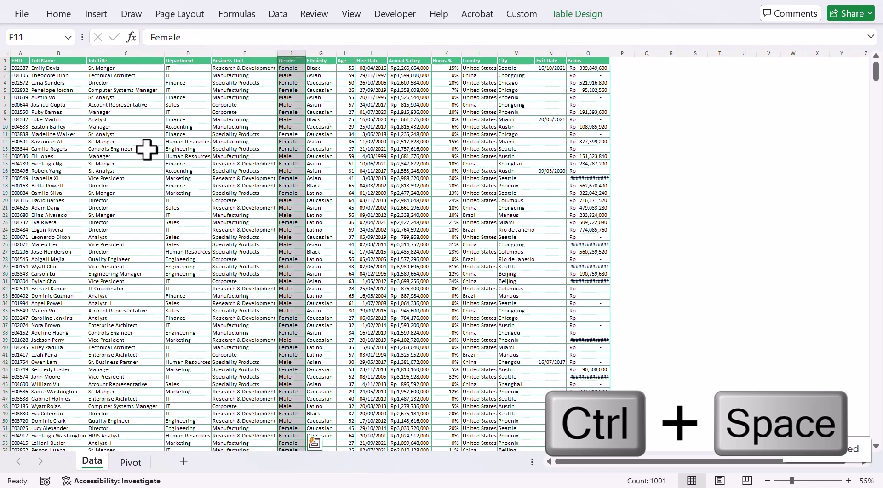
Select the Full Name column's data from B9, then expand the selection to include its header
left_click(82, 119)
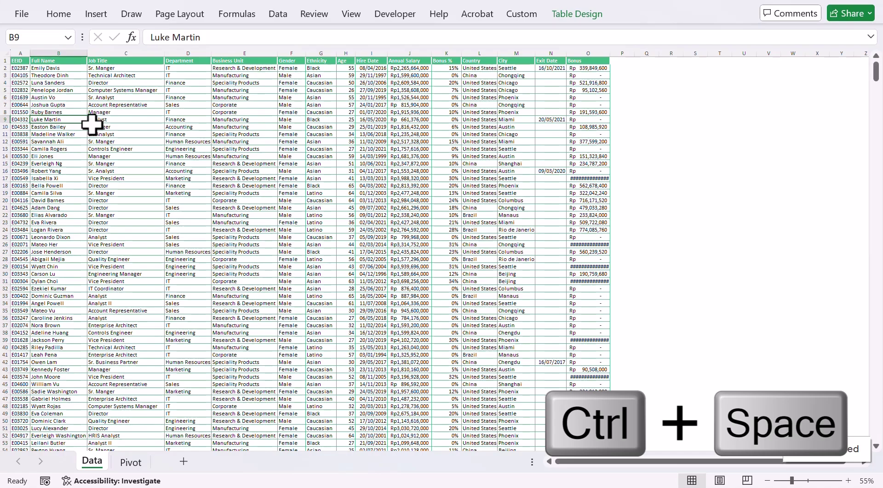
key("ctrl+space")
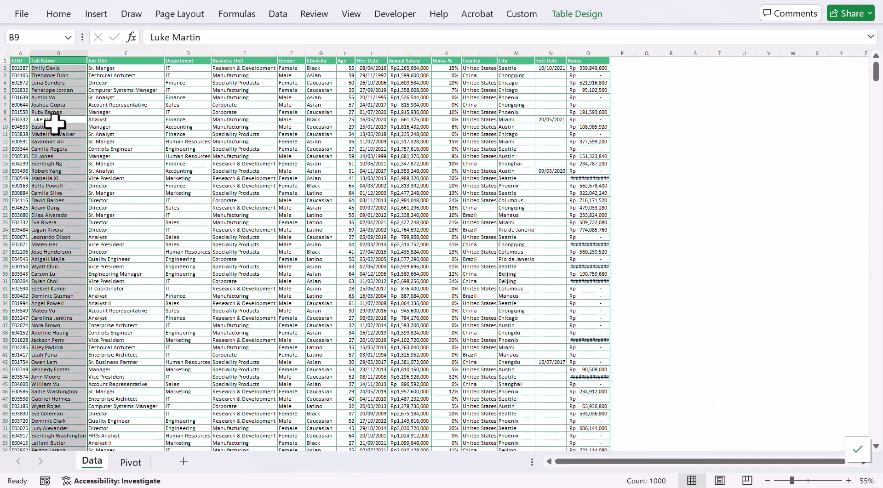
key("Down")
key("Up")
key("ctrl+space")
key("ctrl+space")
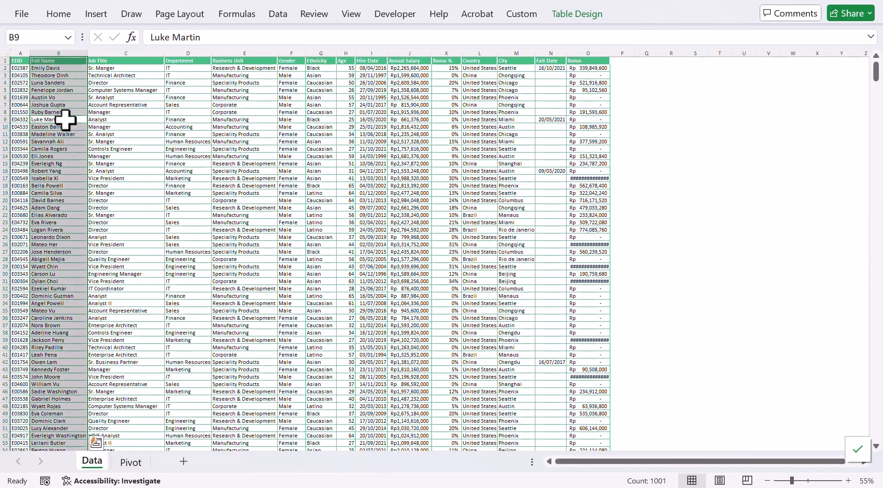
Extend the Full Name selection to the entire worksheet column B and view it past the table's last row
scroll(199, 182, "down", 20)
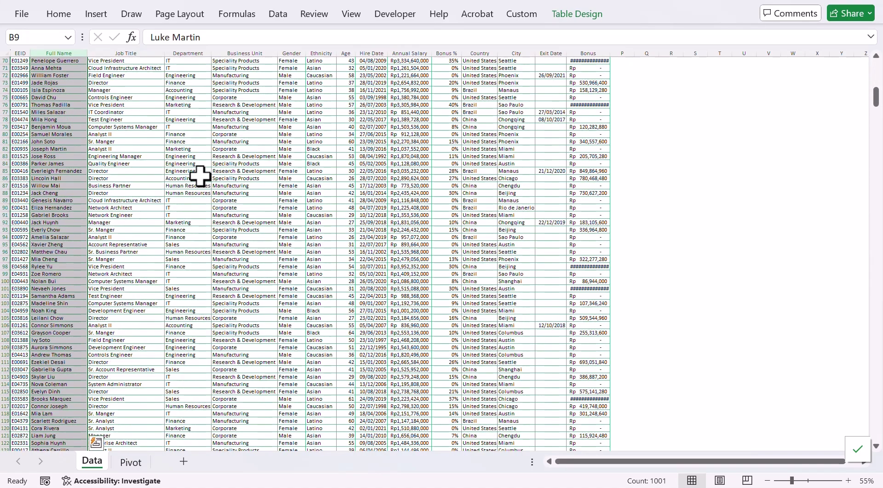
scroll(182, 170, "down", 16)
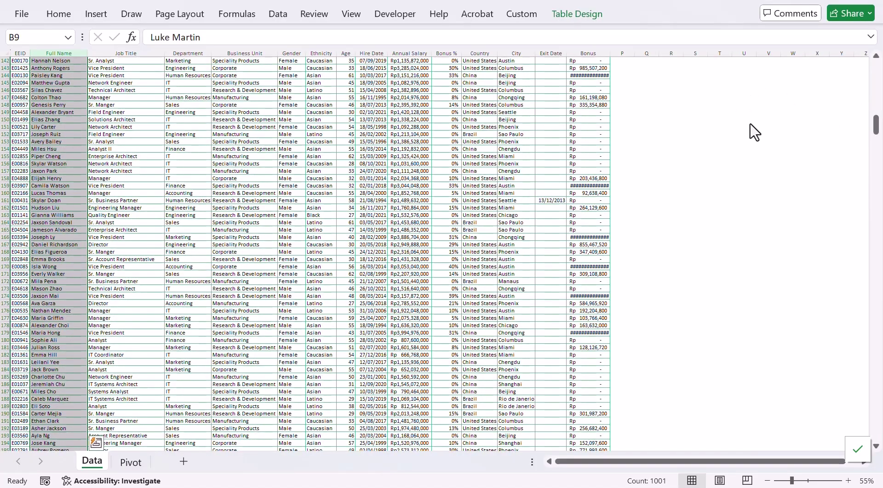
left_click(719, 58)
key("ctrl+space")
left_click_drag(876, 133, 790, 460)
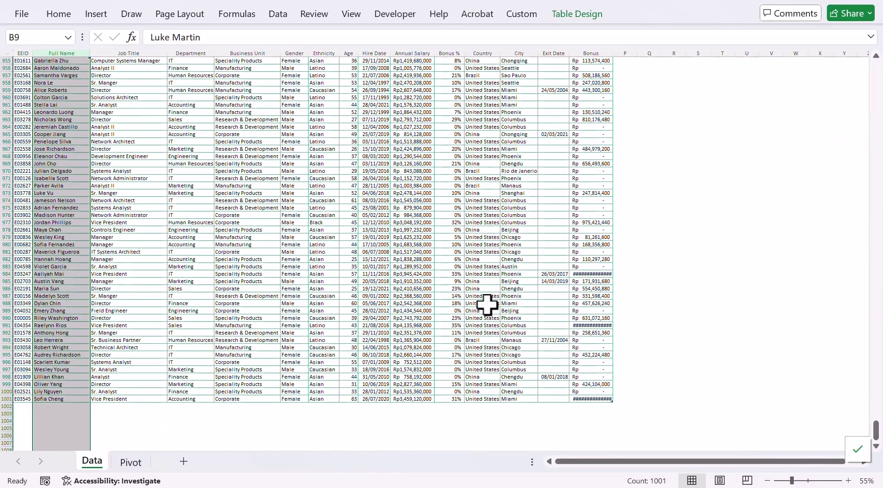
Pick a cell near the end of the table and jump along its edges to A1
left_click(362, 223)
key("ctrl+Up")
key("ctrl+Left")
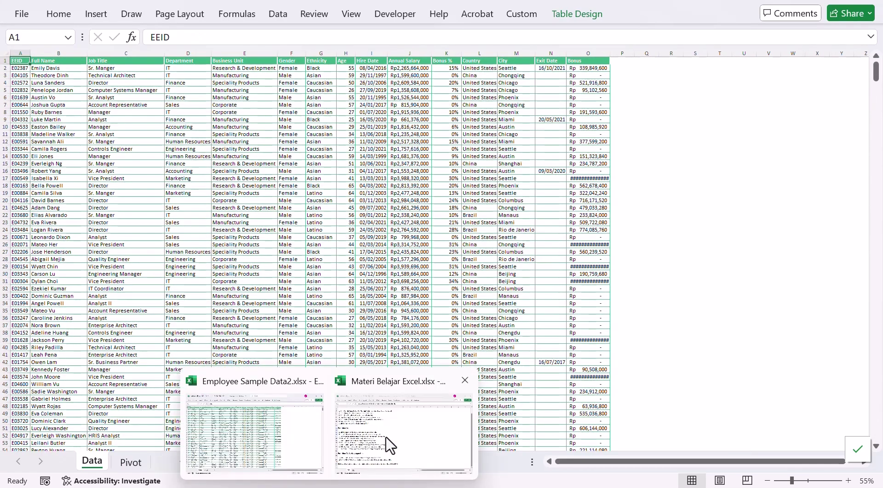
Switch to Materi Belajar Excel.xlsx, select the thirteenth shortcut in A20, and return to Employee Sample Data2.xlsx
left_click(388, 444)
key("Down")
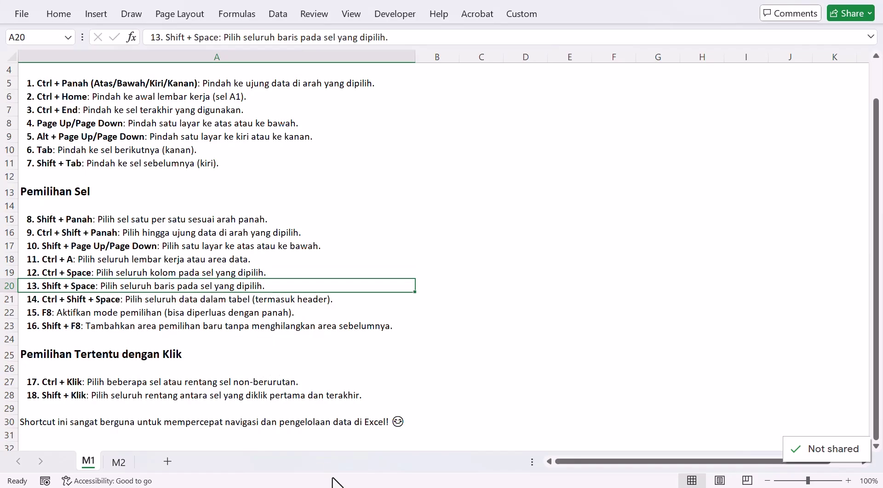
mouse_move(329, 487)
left_click(260, 462)
Jump up the Job Title column to C2 and select the table's row 2
left_click(103, 243)
key("ctrl+Up")
key("Down")
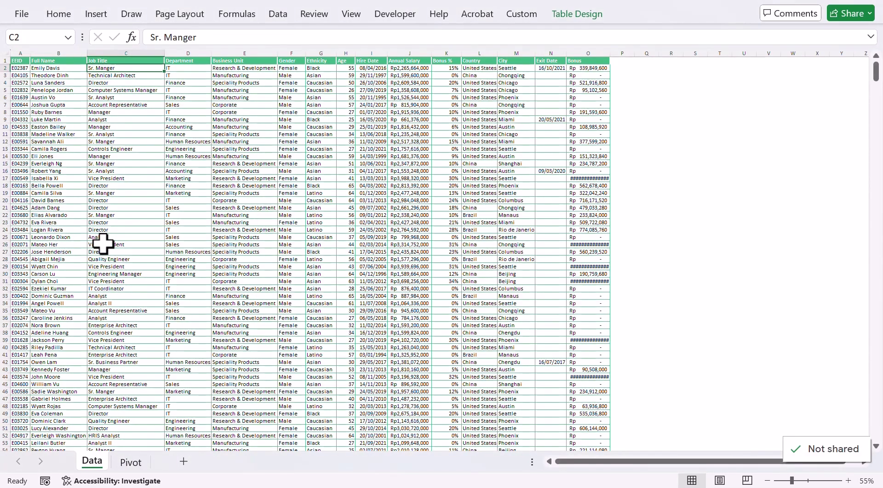
key("shift+space")
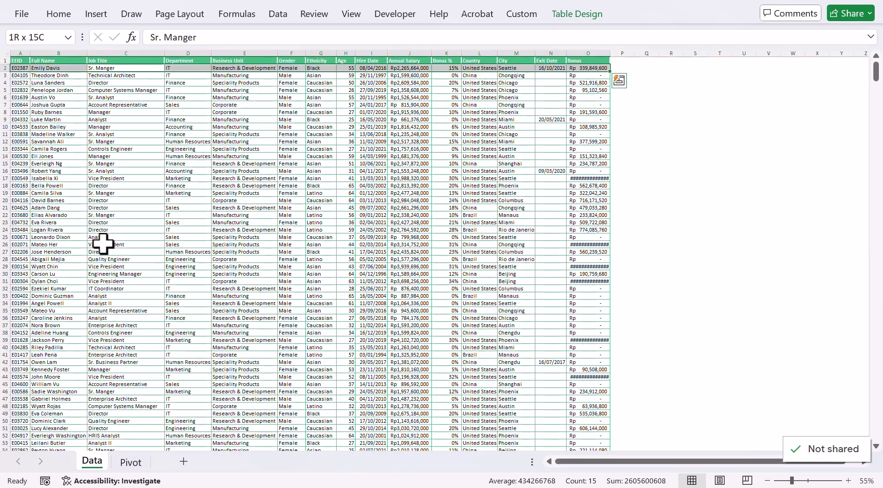
Select table rows 3 to 8 one after another, extend row 8 to the entire worksheet row, and reduce the selection to B8
key("Down")
key("shift+space")
key("Down")
key("shift+space")
key("Down")
key("shift+space")
key("Down")
key("shift+space")
key("Down")
key("shift+space")
key("Down")
key("shift+space")
key("shift+space")
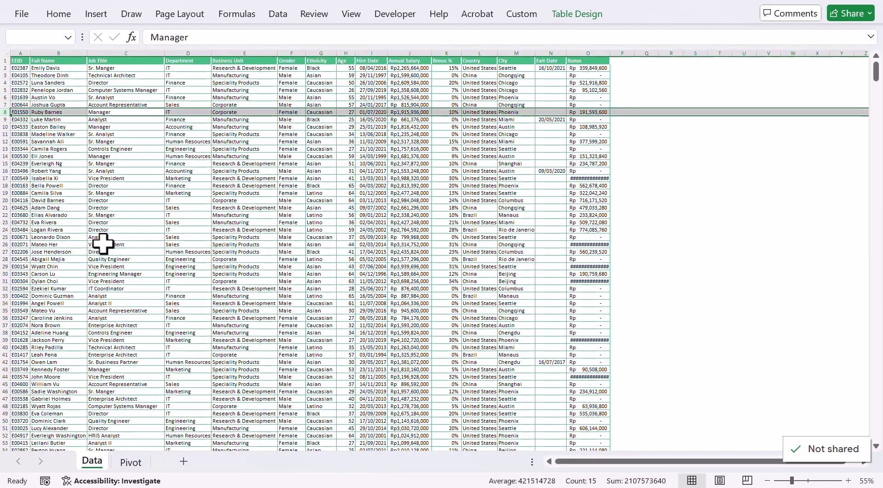
key("shift+BackSpace")
key("Left")
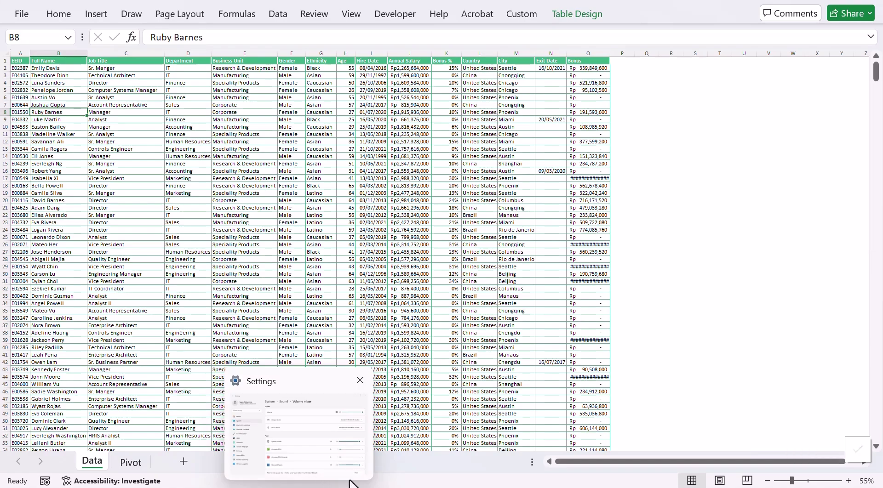
Select the Job Title column's data from C18, then table row 7 from B7, and end on the single cell G28
left_click(94, 185)
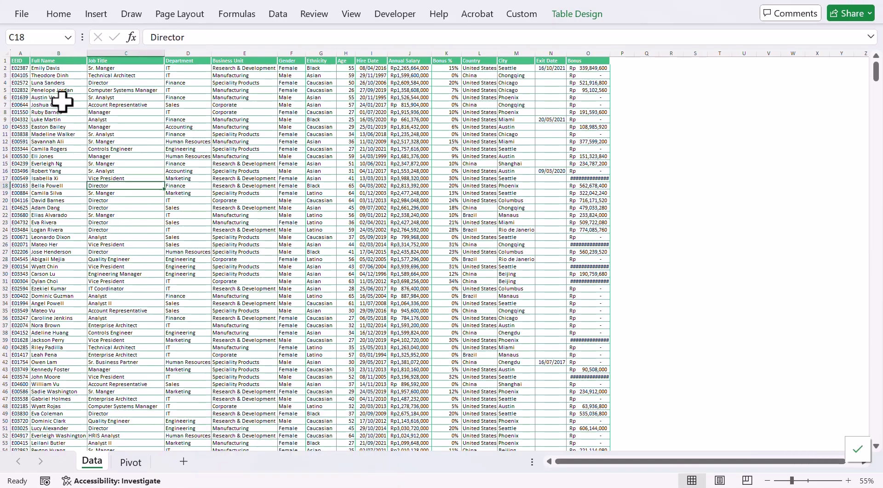
key("ctrl+space")
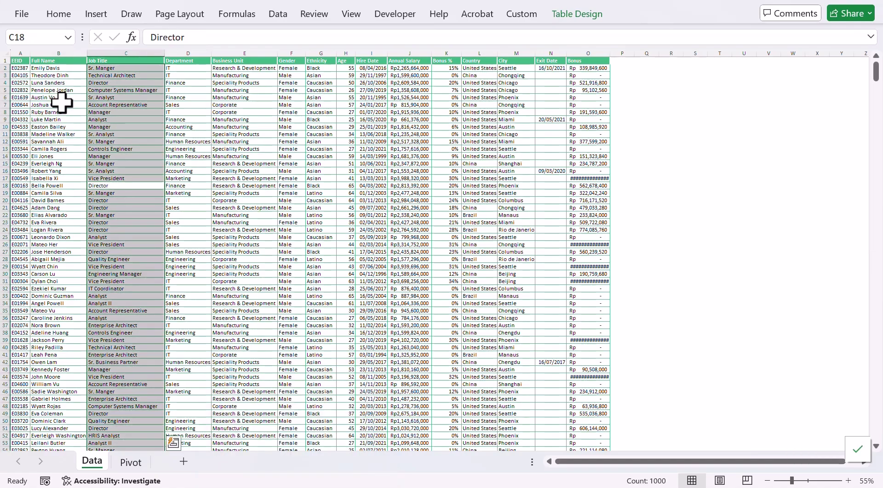
left_click(62, 103)
key("shift+space")
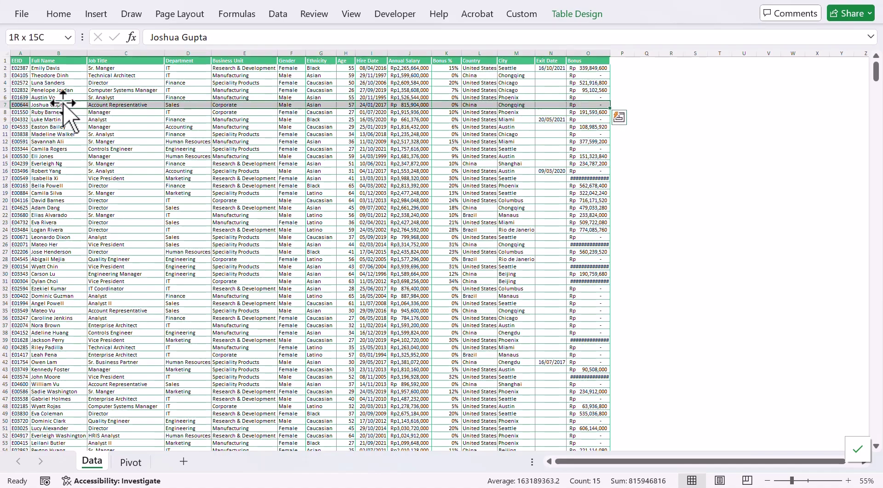
key("shift+space")
left_click(71, 141)
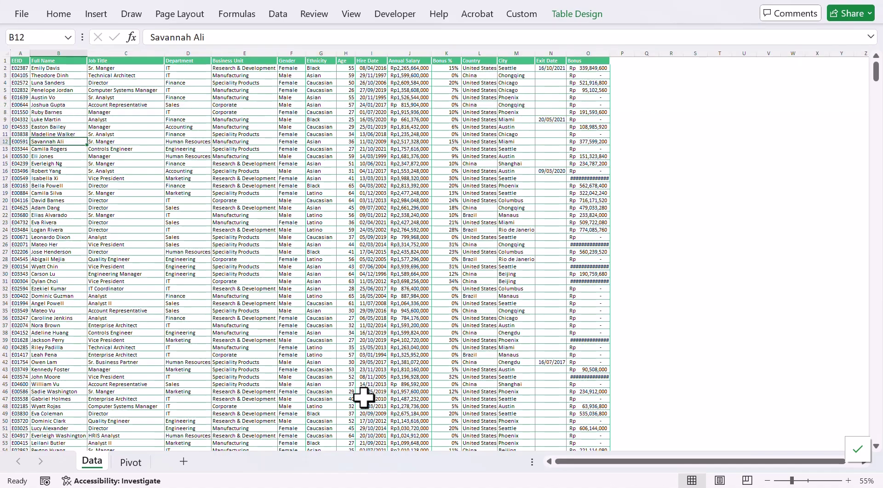
left_click(320, 259)
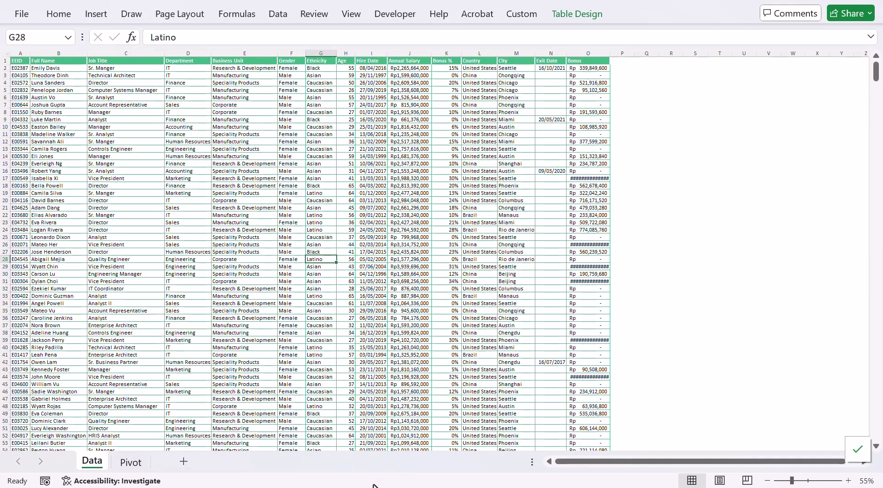
Switch to Materi Belajar Excel.xlsx and select the fourteenth shortcut in A21
left_click(346, 451)
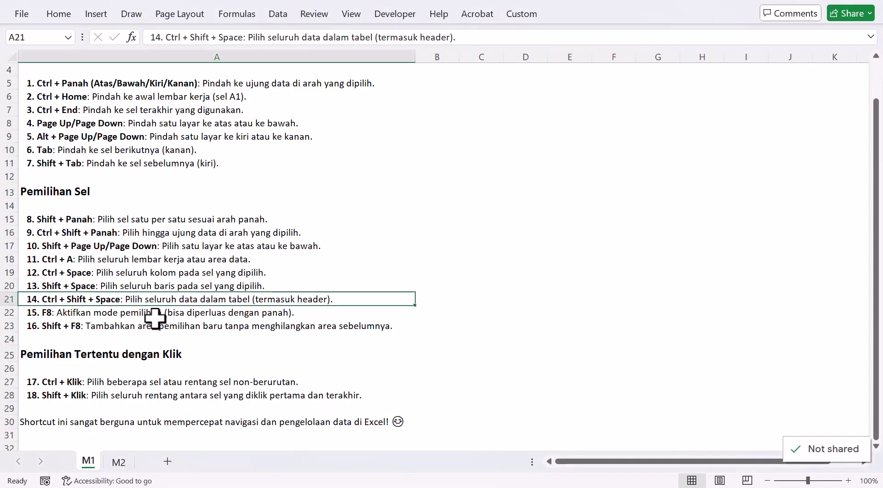
left_click(143, 286)
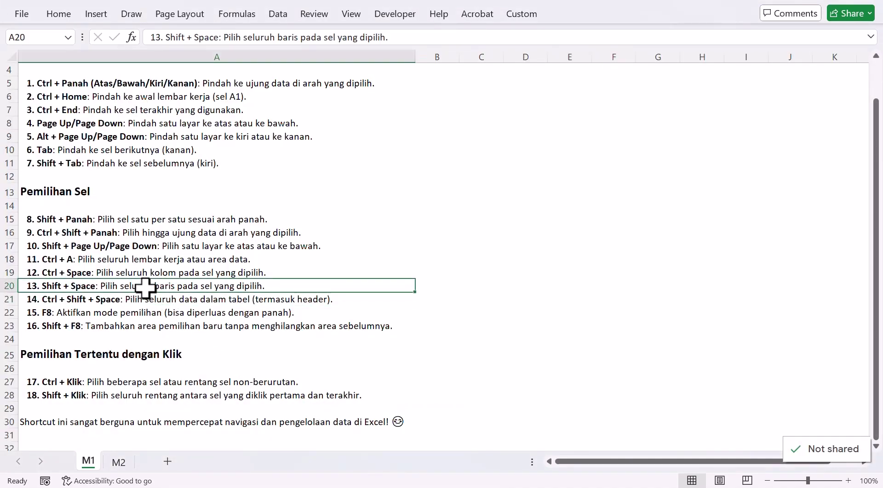
left_click(110, 301)
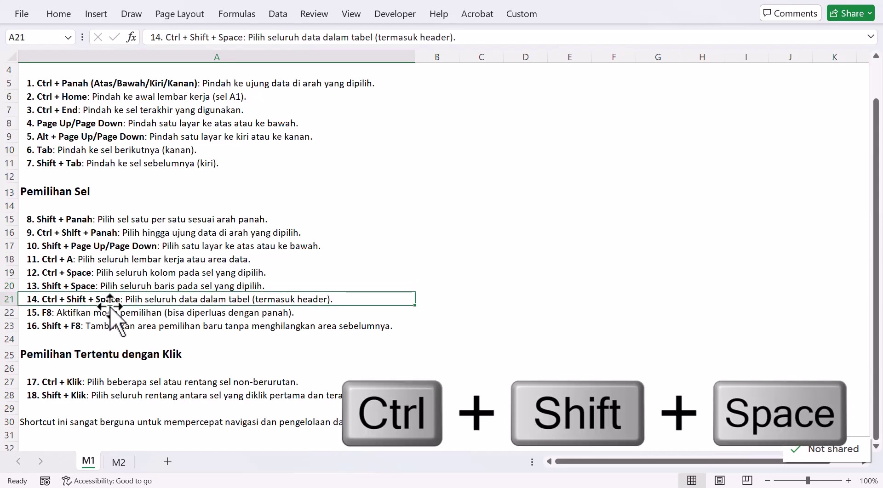
double_click(254, 301)
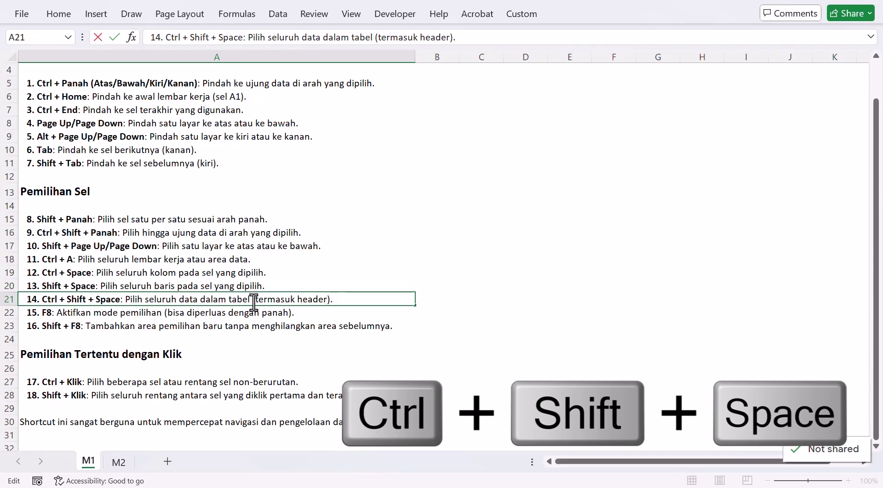
left_click_drag(251, 302, 331, 299)
key("Delete")
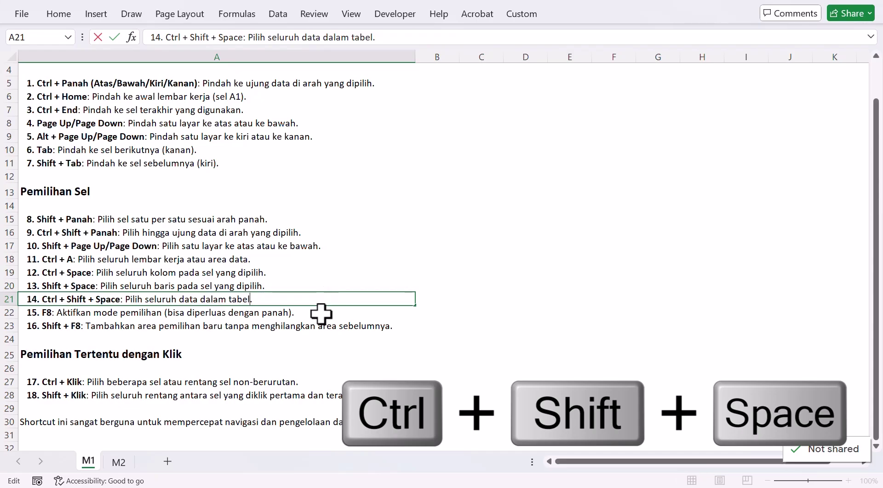
left_click(256, 274)
key("ctrl+z")
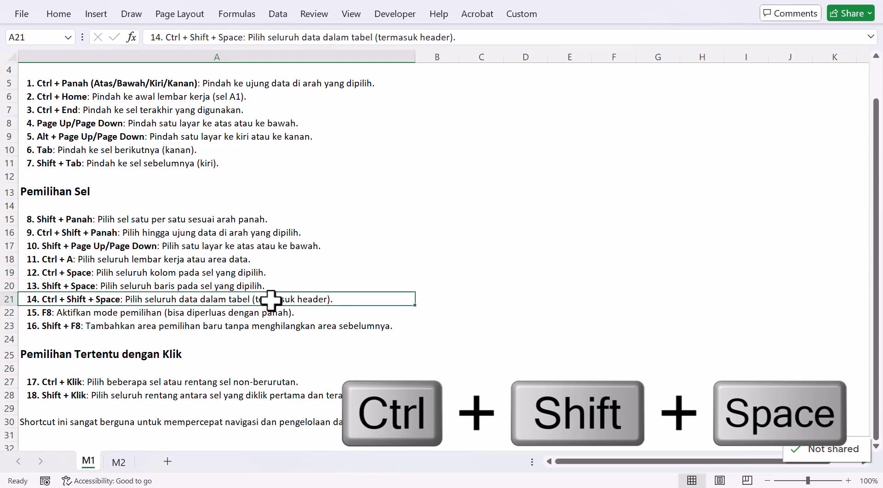
Remove the text "(termasuk header)" from the fourteenth shortcut's description in A21
double_click(276, 299)
left_click_drag(252, 299, 324, 306)
key("Delete")
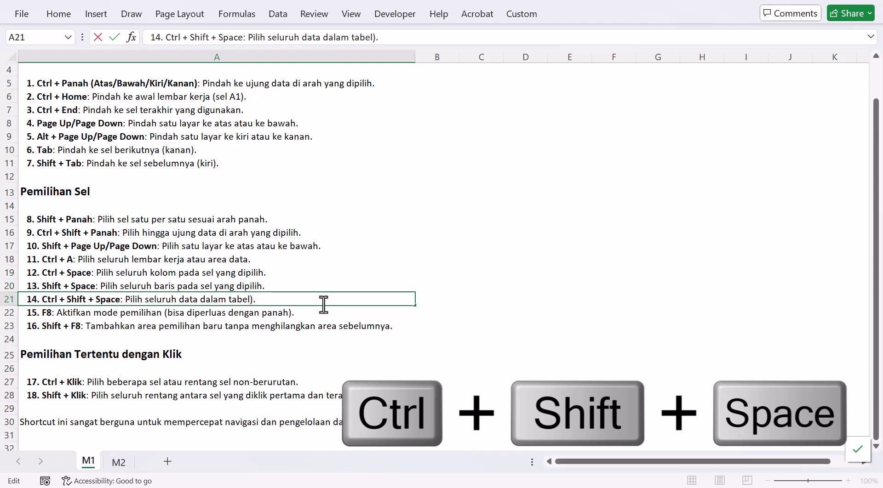
key("Return")
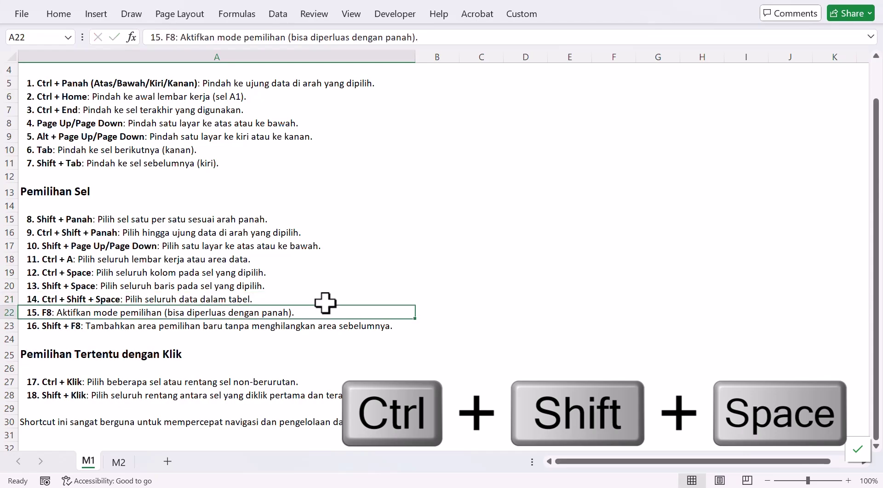
Select the thirteenth shortcut in A20 and the eleventh in A18, and switch to Employee Sample Data2.xlsx
left_click(188, 283)
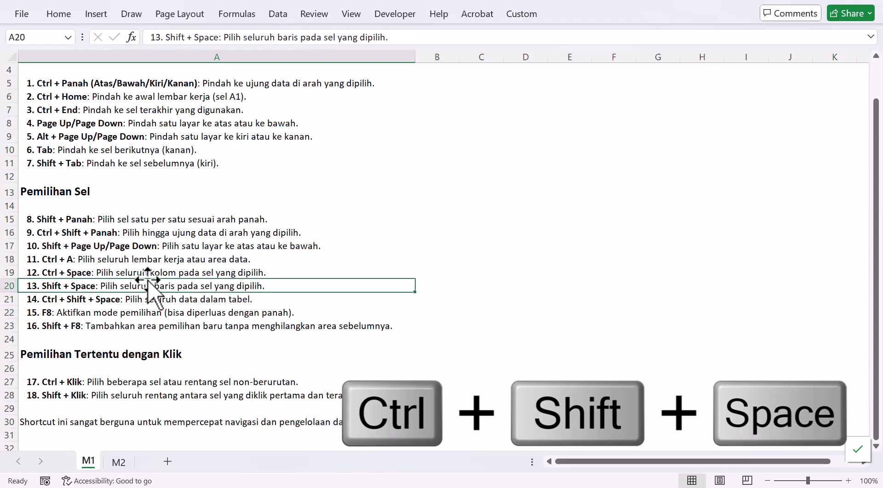
left_click(108, 259)
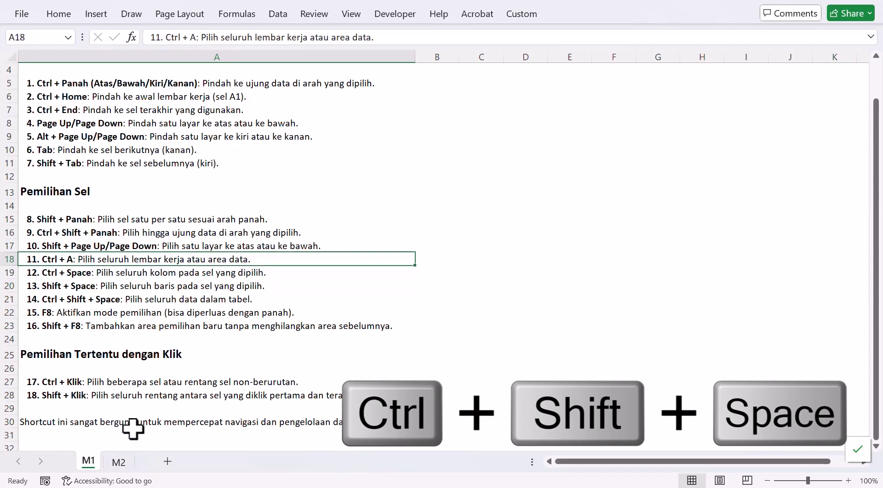
mouse_move(298, 480)
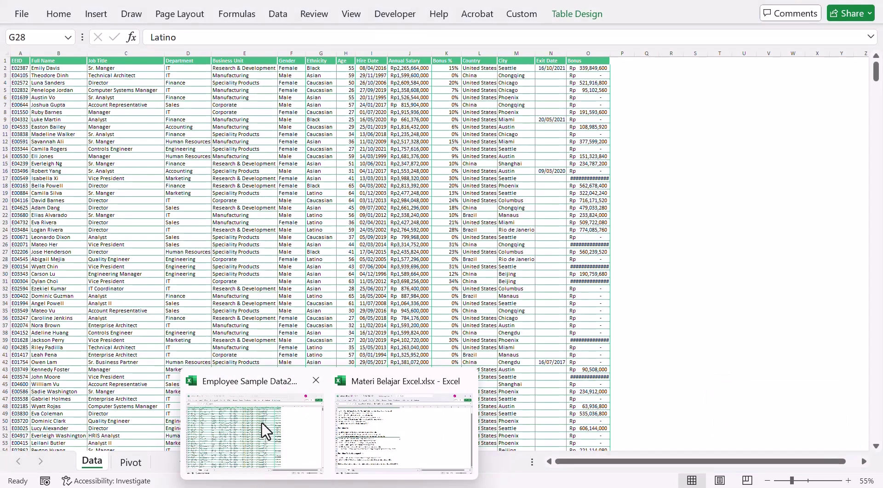
left_click(264, 429)
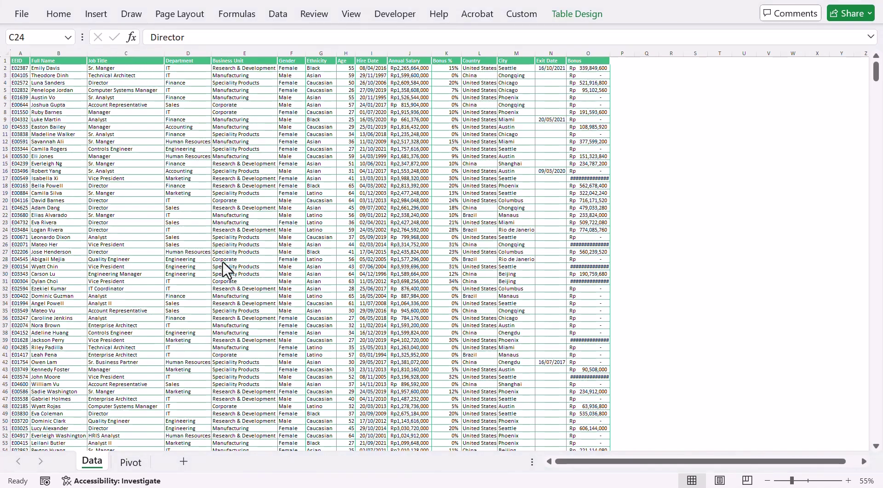
Select all of the employee table's data from B17, and again from C14
left_click(74, 179)
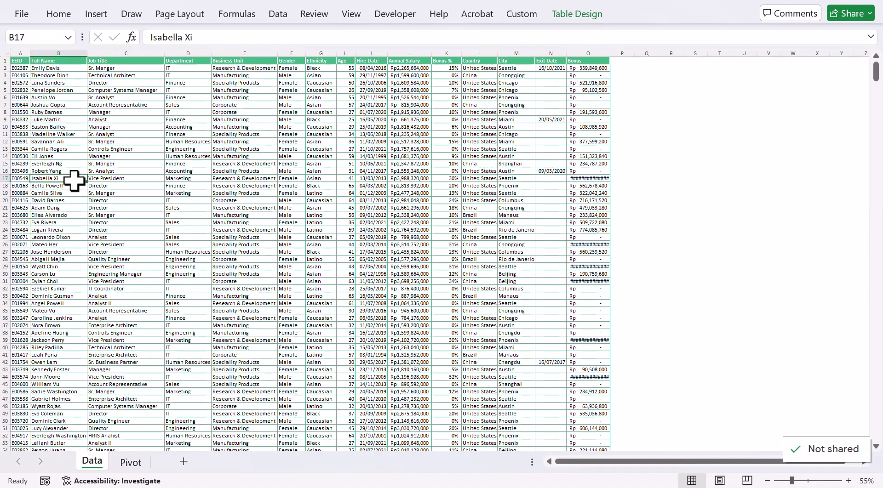
key("ctrl+a")
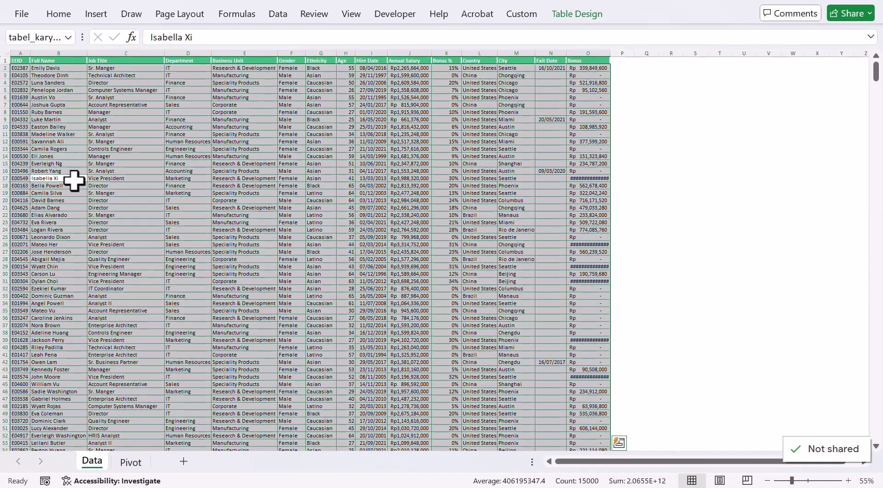
left_click(99, 155)
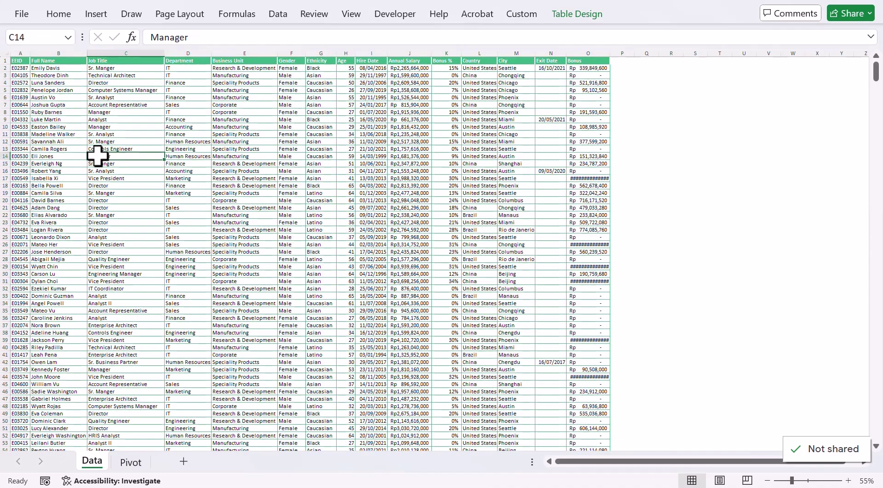
key("ctrl+a")
Select the table's data from B11, extend the selection to include the headers, and reduce it to E16
left_click(73, 133)
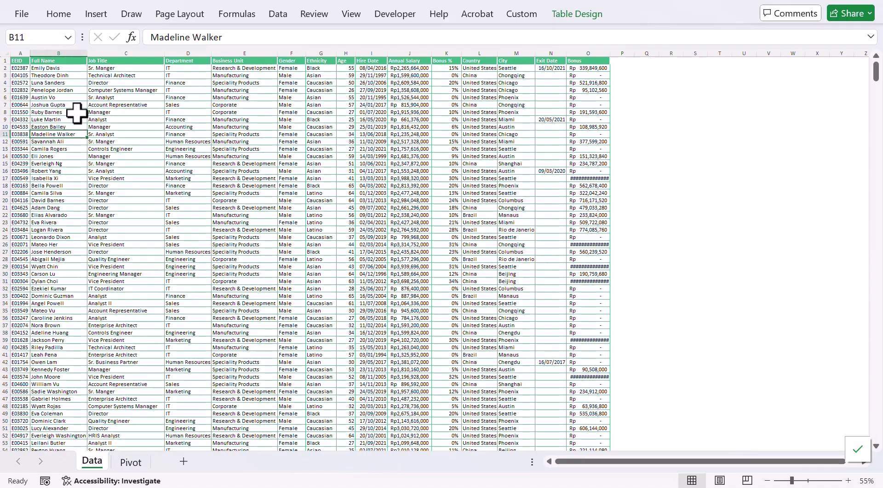
key("ctrl+a")
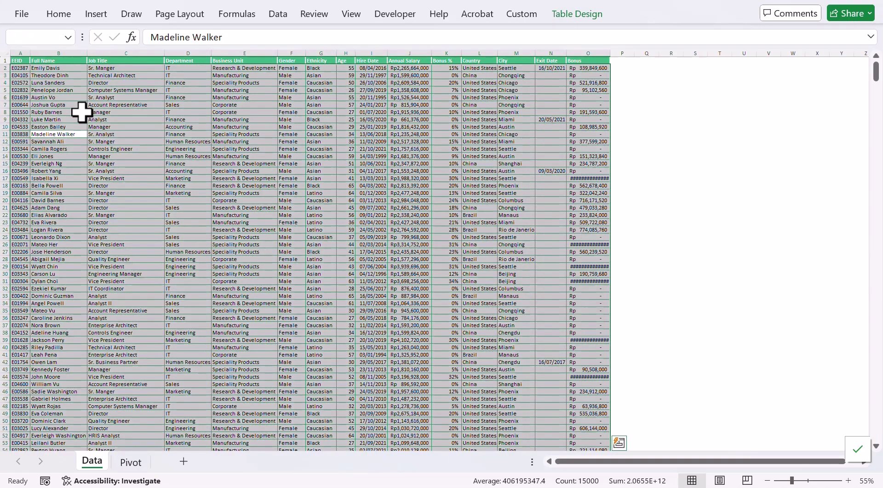
key("ctrl+a")
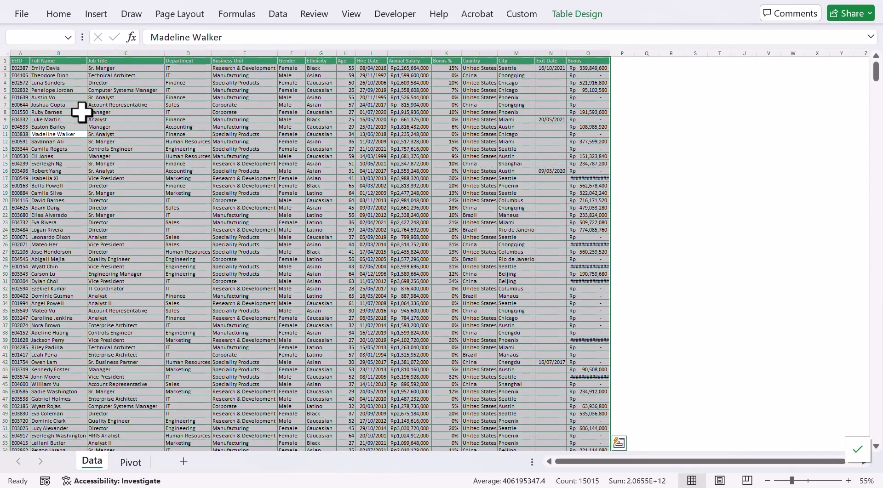
left_click(226, 170)
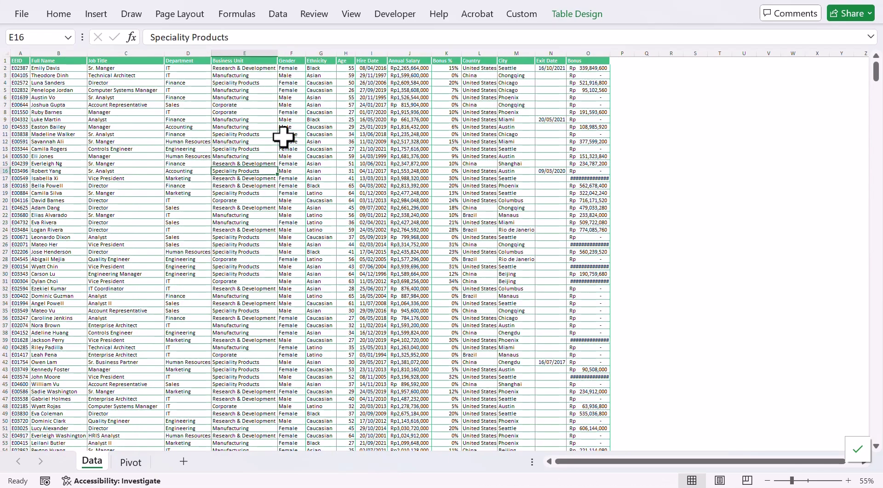
Select the whole employee table including its headers, starting from D13
left_click(204, 148)
key("ctrl+a")
key("ctrl+a")
key("ctrl+a")
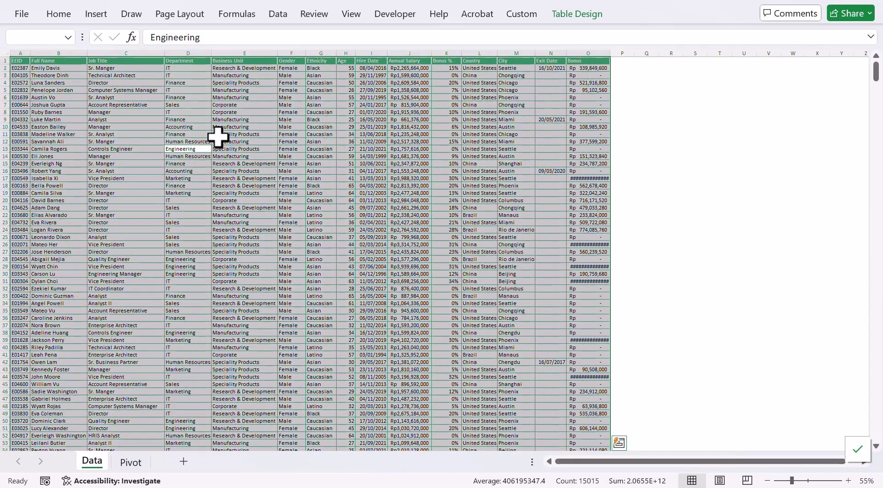
Repeat the whole-table selection from D12 and from D15, and end on the single cell C17
left_click(198, 140)
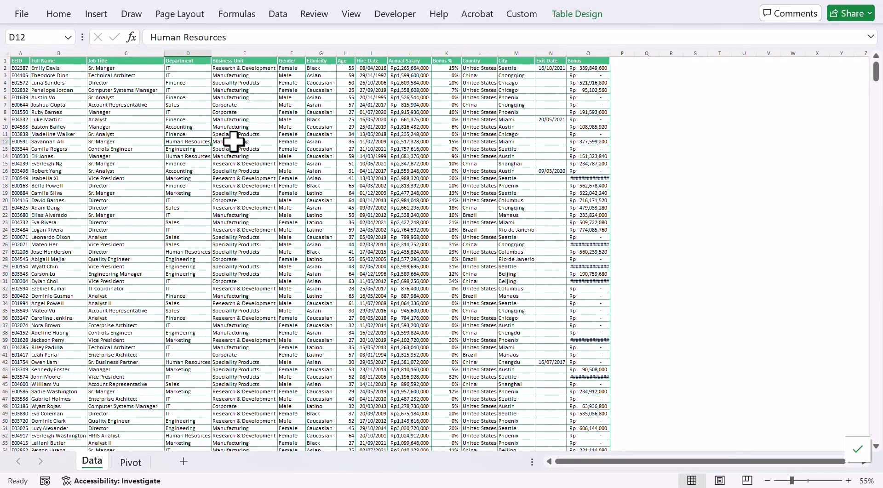
key("ctrl+a")
left_click(175, 162)
key("ctrl+a")
key("ctrl+a")
key("ctrl+a")
left_click(127, 179)
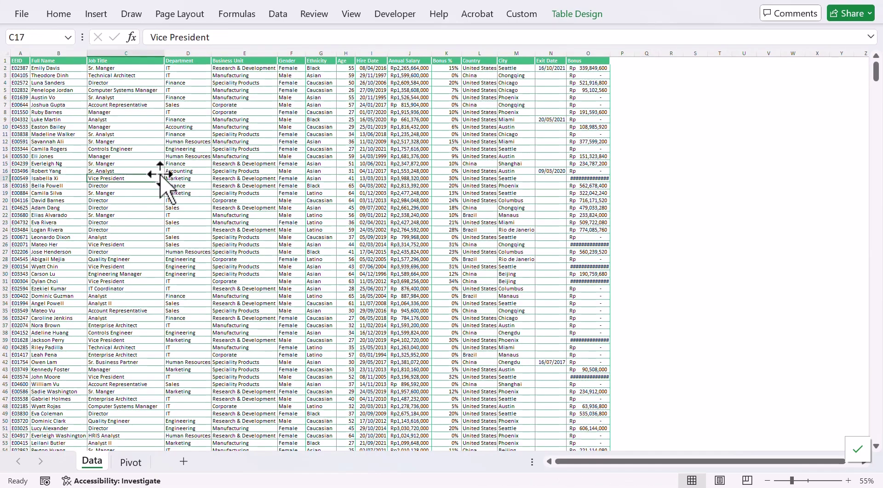
Switch to Materi Belajar Excel.xlsx and select the fifteenth shortcut in A22
mouse_move(354, 486)
left_click(368, 418)
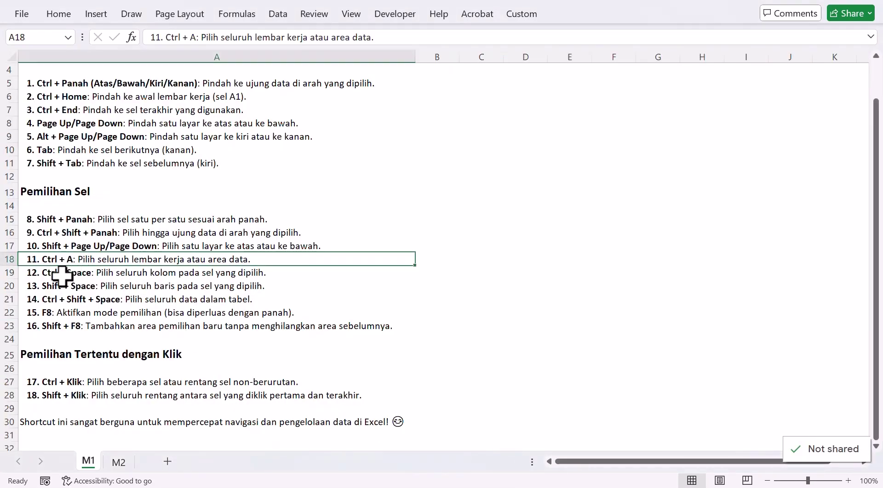
left_click(78, 312)
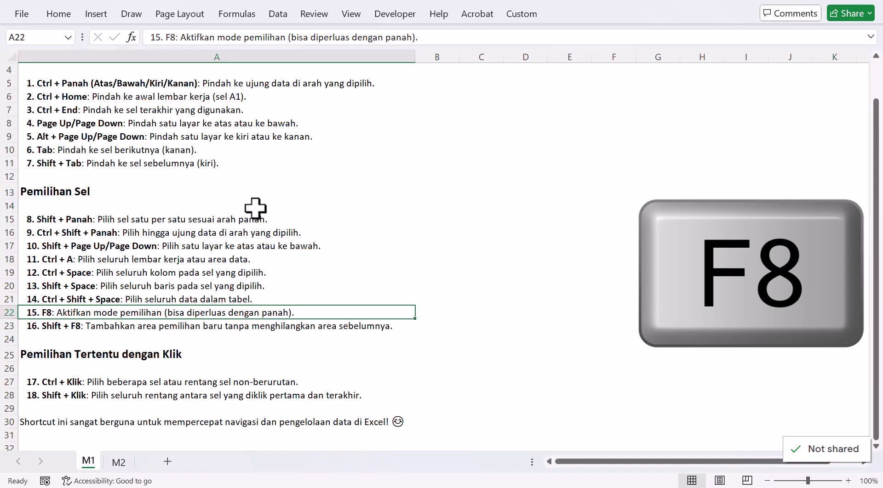
Switch to Employee Sample Data2.xlsx and use extend-selection mode to select the Job Title cells from C27 up to C15
mouse_move(329, 487)
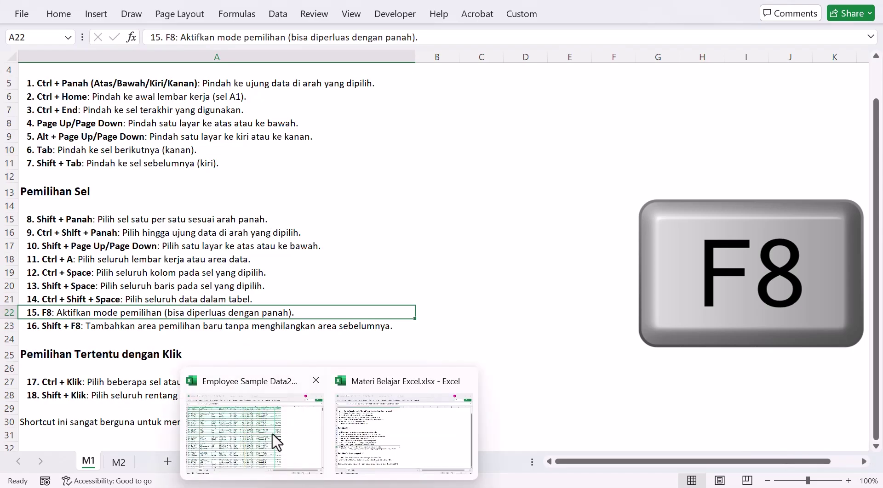
left_click(276, 443)
left_click(139, 252)
key("F8")
left_click_drag(139, 252, 133, 163)
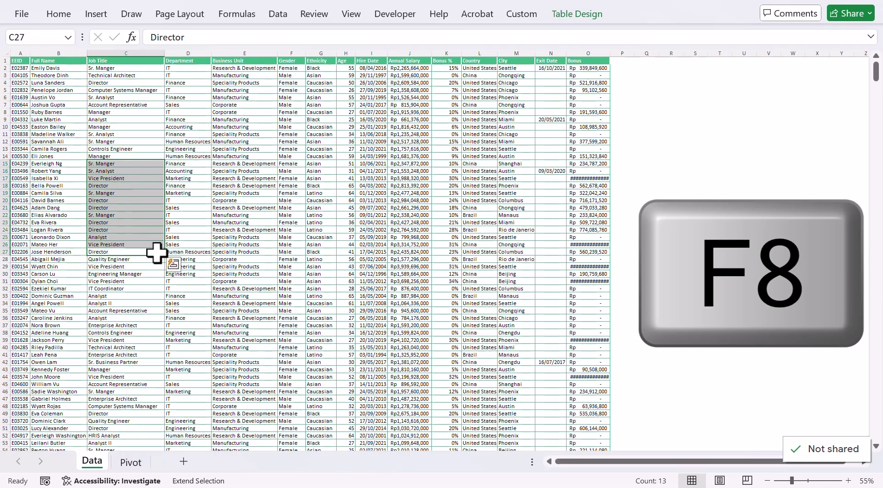
Extend the selection anchored at C27 to H12 and H10, and reduce it to end at E16
left_click_drag(164, 251, 344, 131)
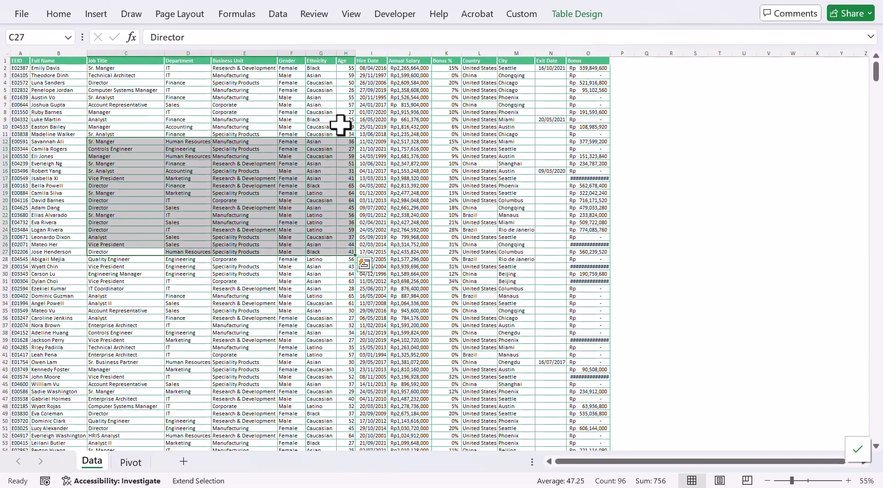
left_click(344, 128)
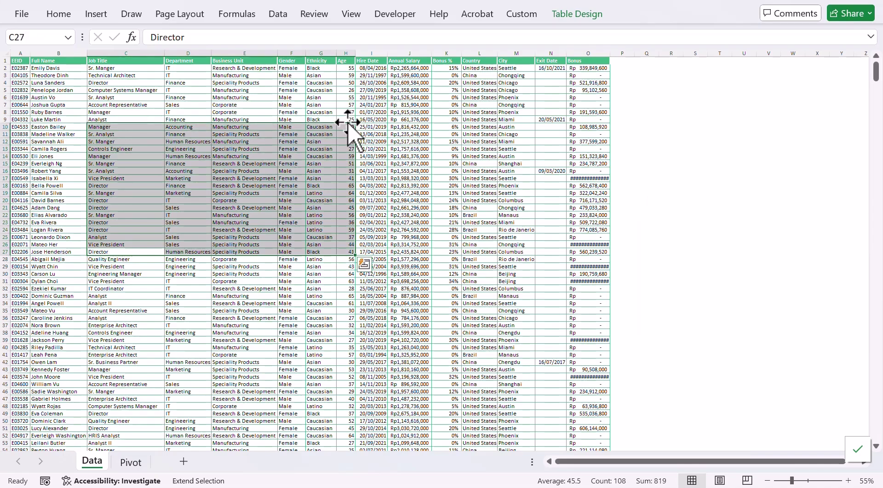
left_click(269, 171)
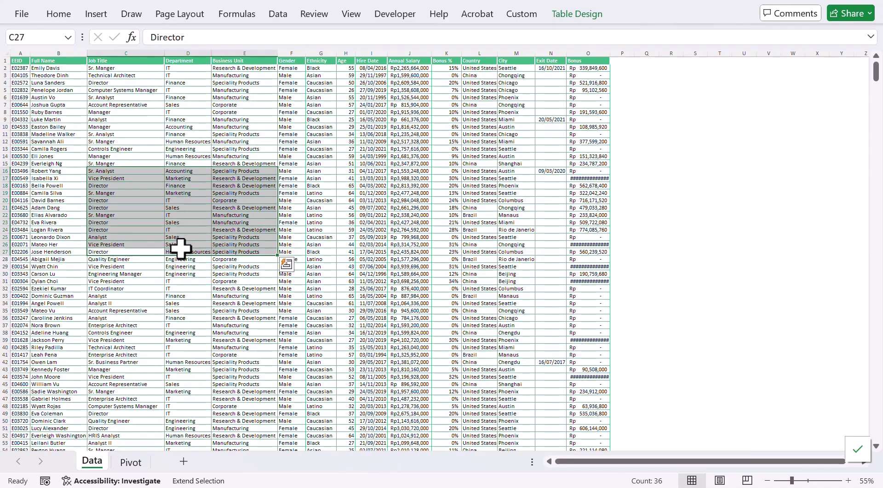
Turn off extend-selection mode and select single cells, including C23, B7 and A6
key("F8")
left_click(162, 272)
left_click(148, 257)
left_click(138, 223)
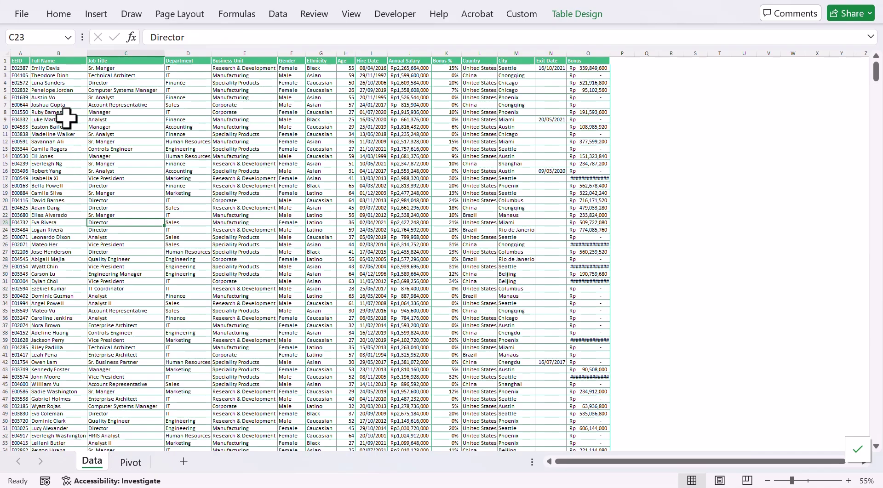
left_click(61, 103)
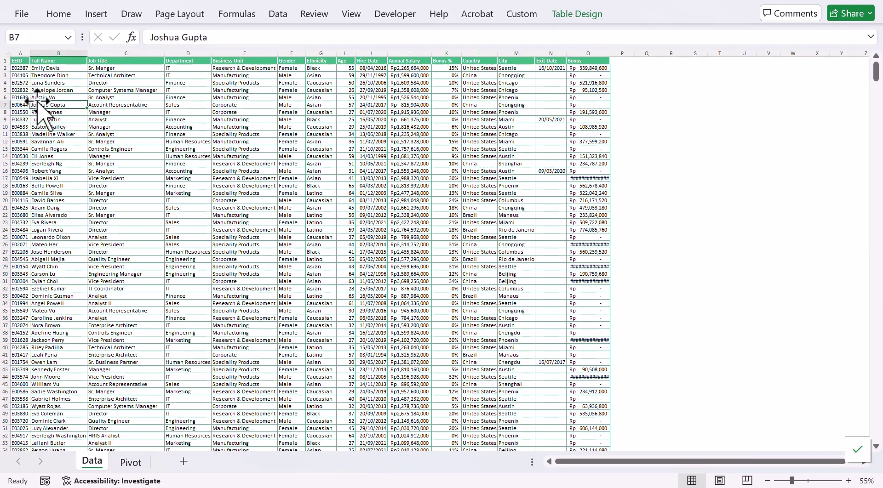
left_click(16, 97)
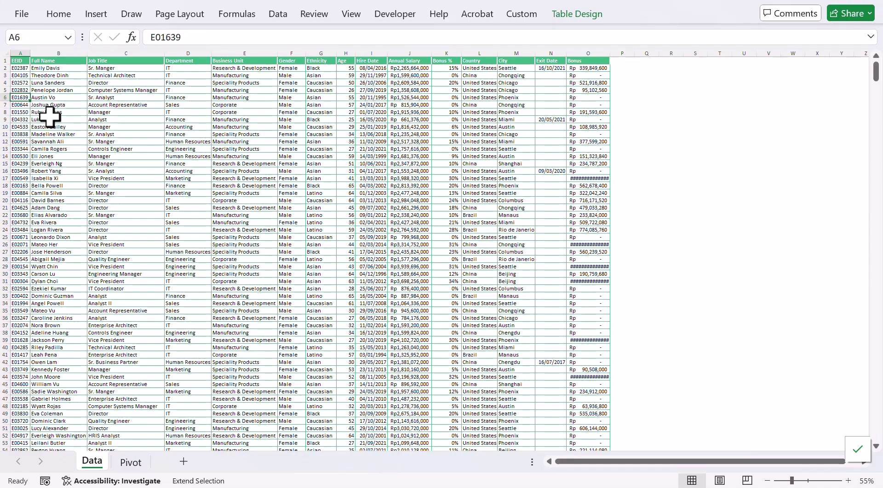
With extend-selection mode on, extend the selection from A6 to I38 and enlarge it to I43
mouse_move(208, 487)
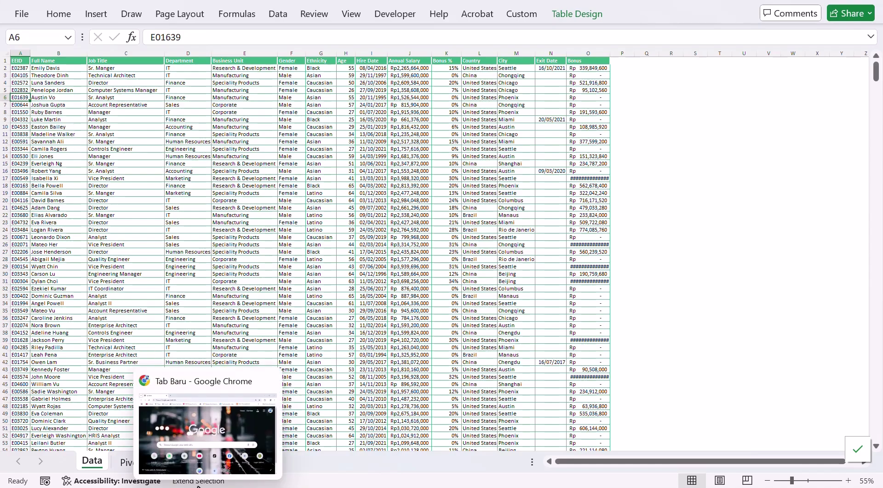
left_click(384, 333)
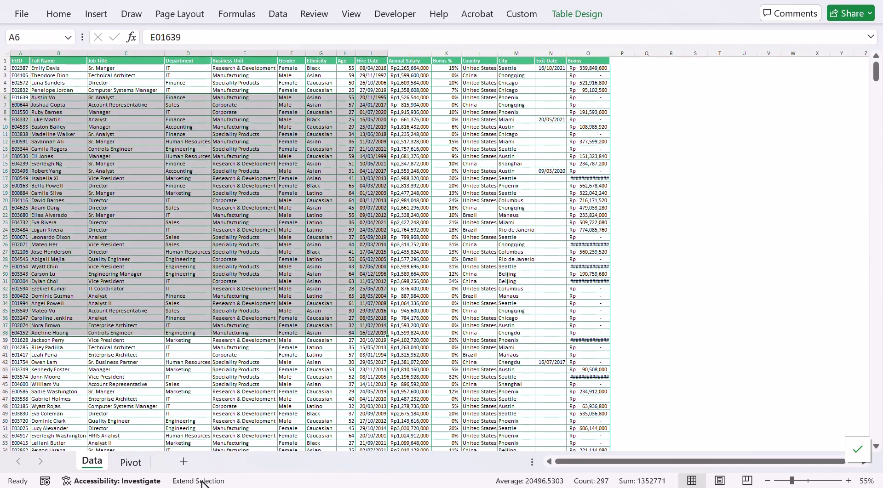
left_click(375, 370)
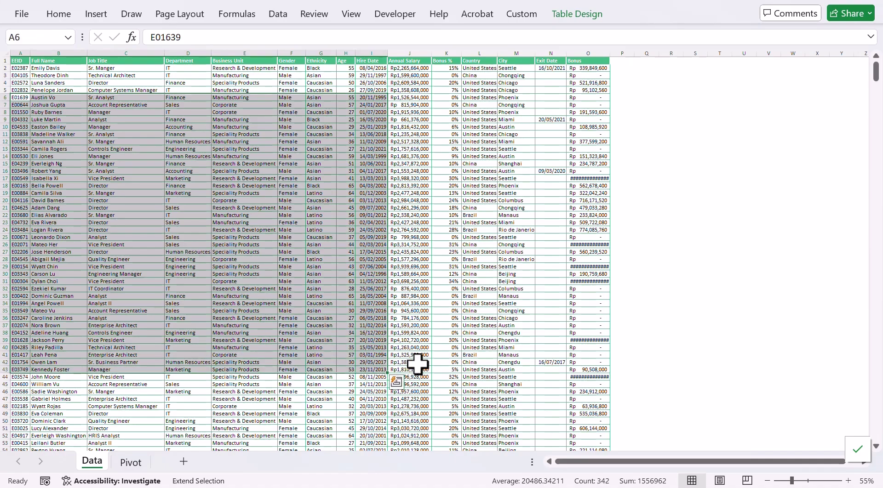
Resize the selection anchored at A6 to several other end cells, including N11 and N24, and finish at M29
left_click(455, 400)
left_click(502, 329)
left_click(560, 133)
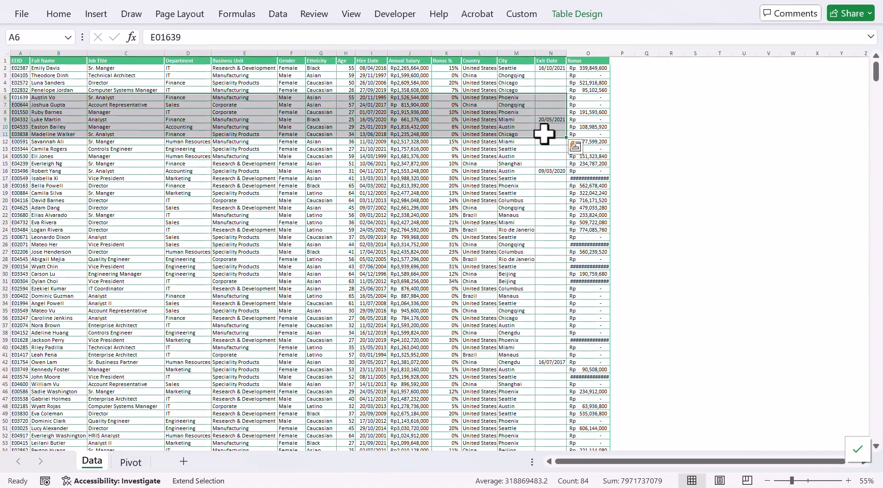
left_click(555, 178)
left_click(586, 237)
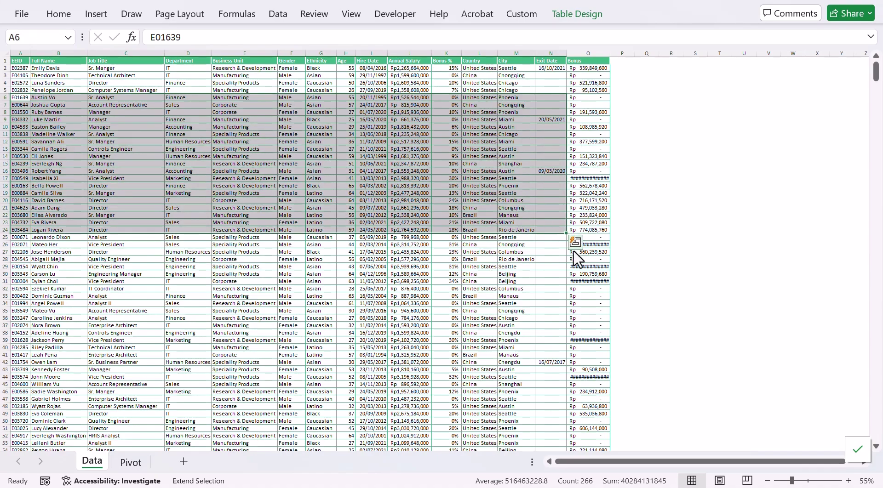
left_click(574, 242)
left_click(592, 231)
left_click(528, 265)
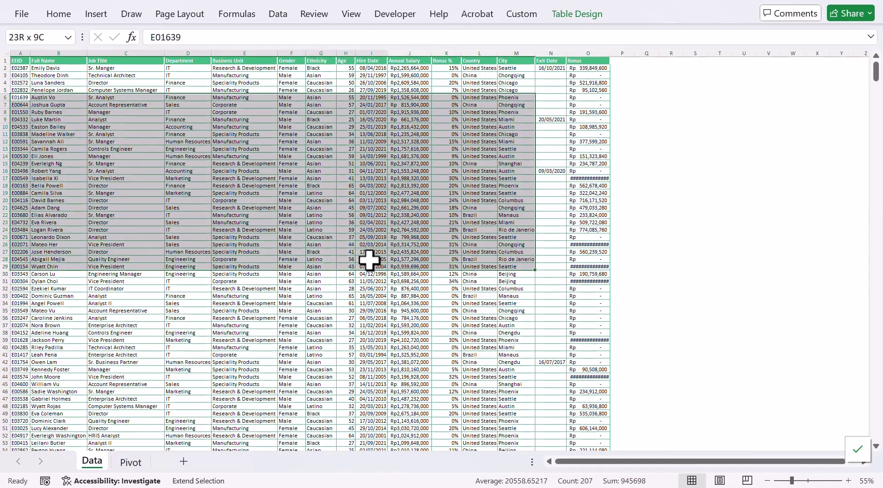
In add-or-remove selection mode, select scattered individual cells in the employee table, including B14, C19, C23, E36 and E28
left_click(370, 260)
left_click(268, 274)
left_click(199, 260)
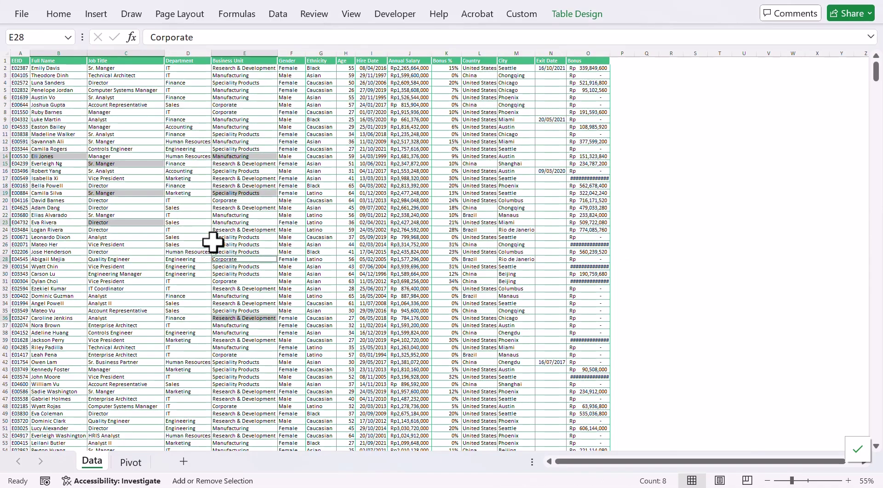
left_click(193, 266)
left_click(151, 230)
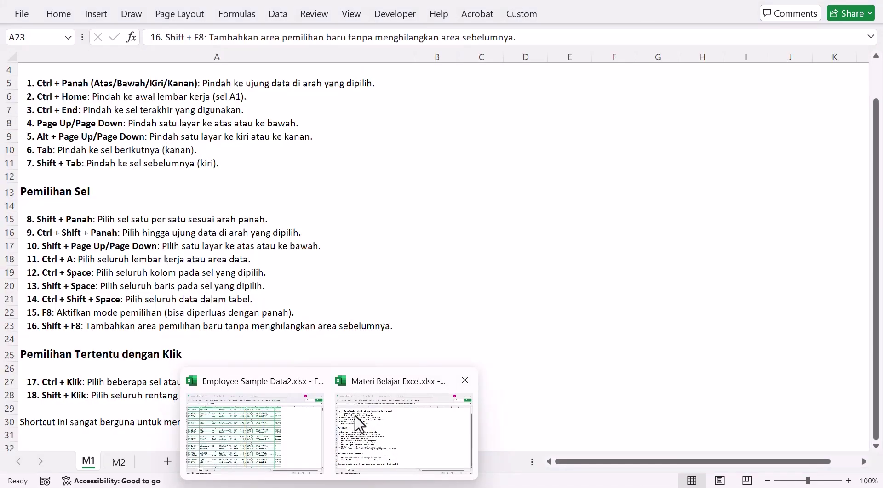
Switch to Materi Belajar Excel.xlsx and select the sixteenth shortcut entry in A23 and the seventeenth in A27
left_click(358, 420)
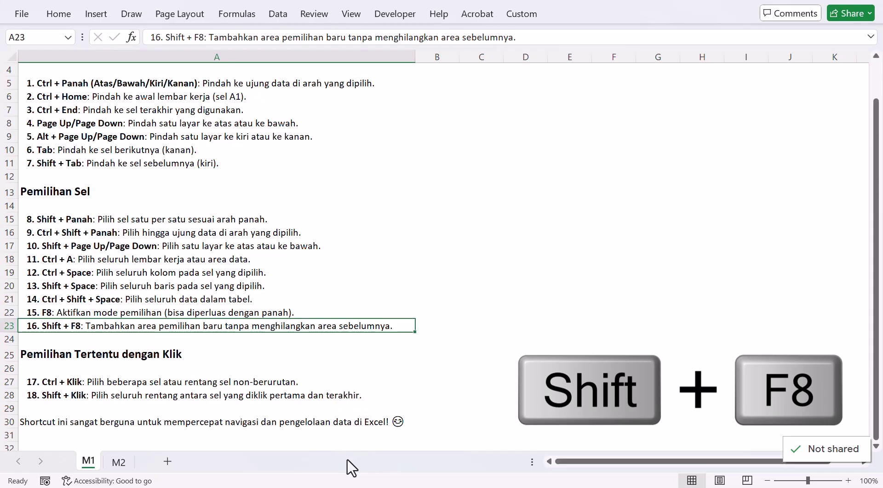
left_click(73, 381)
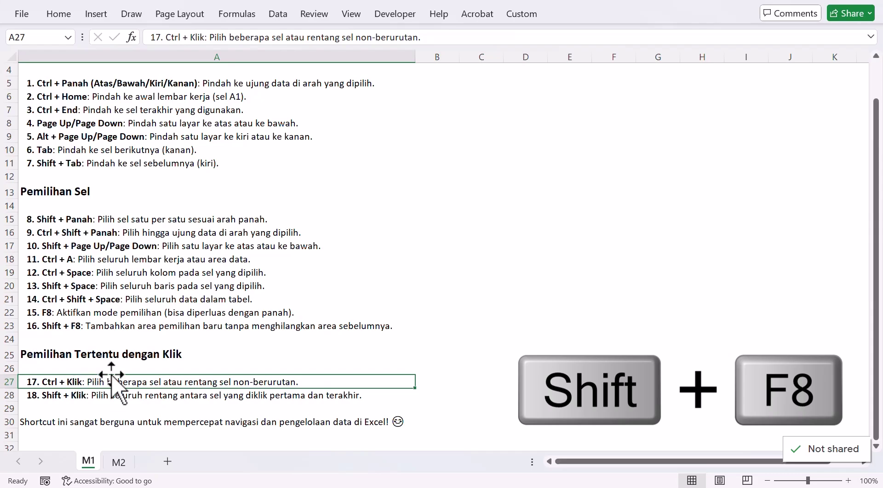
key("Up")
key("Up")
key("Up")
key("Up")
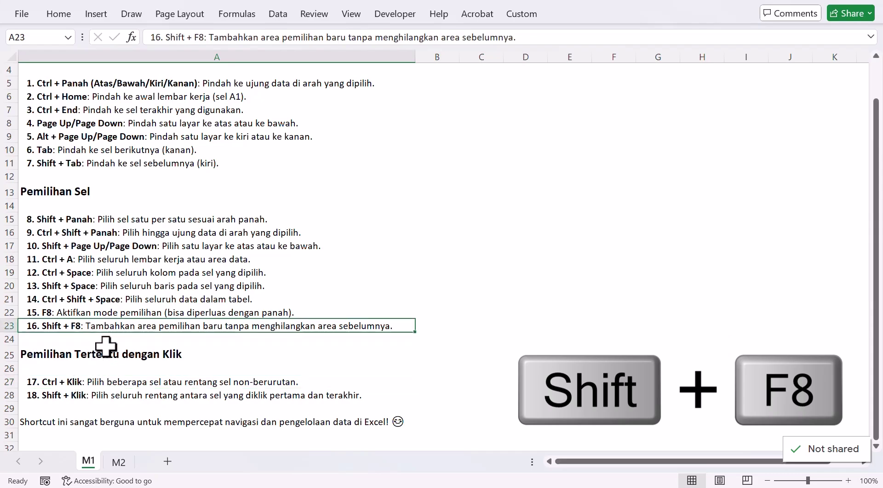
left_click(97, 380)
Switch back to Employee Sample Data2.xlsx and select single cells one at a time, including C26, and finish at C24
mouse_move(357, 470)
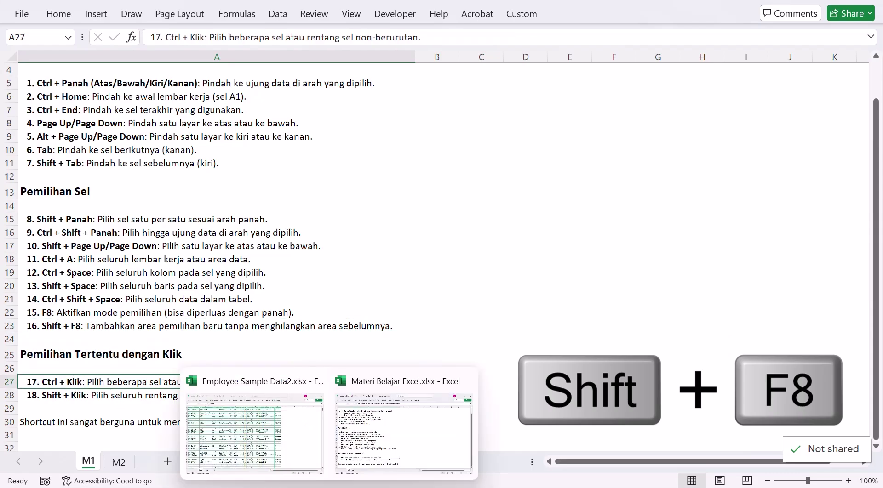
left_click(256, 428)
left_click(113, 244)
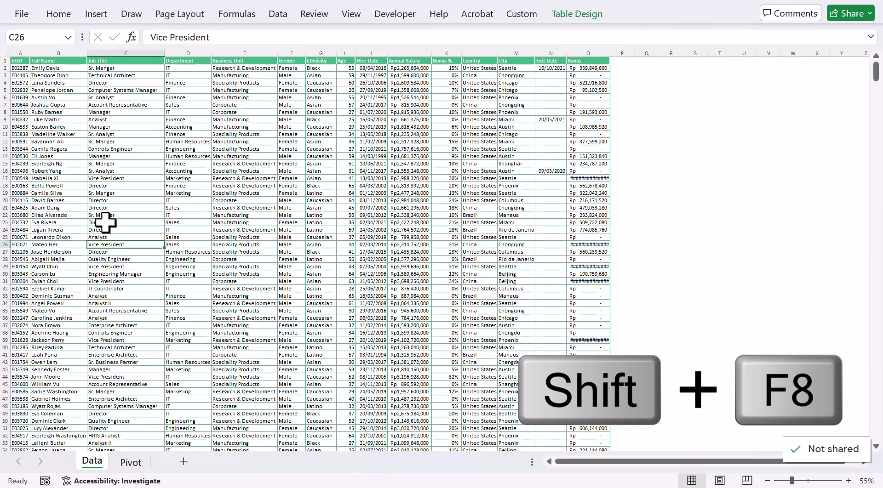
left_click(100, 201)
left_click(120, 237)
left_click(184, 268)
left_click(285, 281)
left_click(362, 281)
left_click(133, 252)
left_click(114, 230)
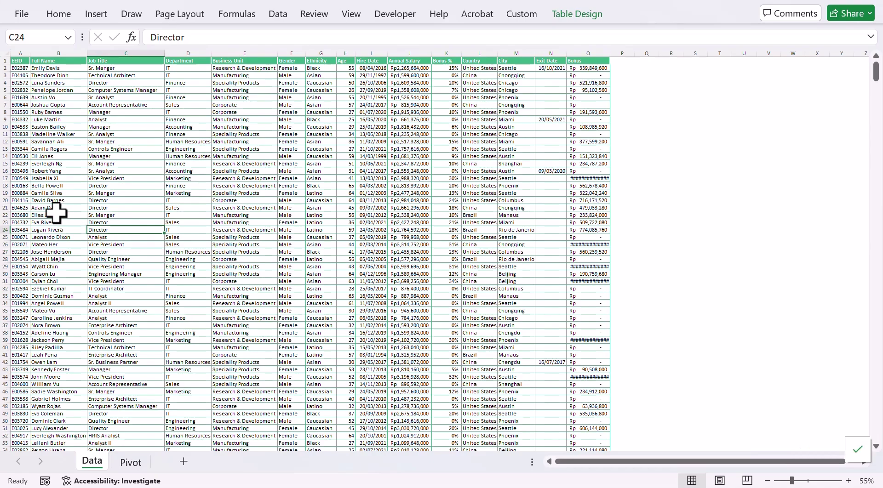
Starting from B25, turn on add-or-remove selection mode and add C28:C31, E31:E38, G32:H39, J30:J36 and D19:H23
left_click(59, 237)
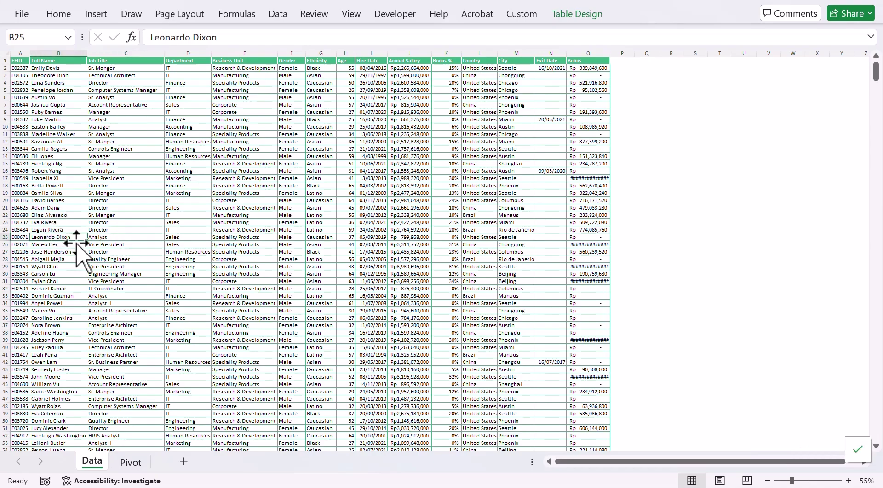
key("shift+F8")
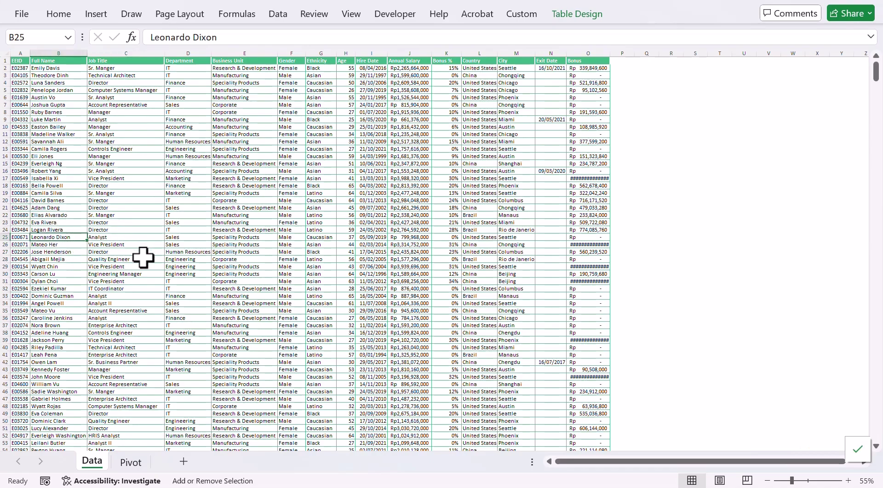
left_click_drag(142, 258, 249, 333)
left_click_drag(312, 289, 344, 340)
left_click_drag(409, 274, 411, 318)
left_click_drag(347, 223, 190, 191)
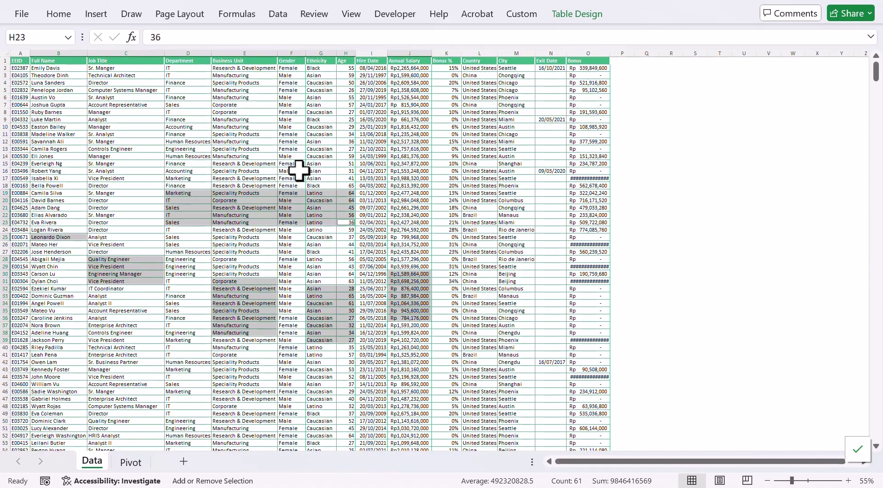
Add K20:L26 and H26 to the multiple selection, and turn off the mode to select only E38
left_click_drag(448, 200, 477, 248)
left_click(338, 244)
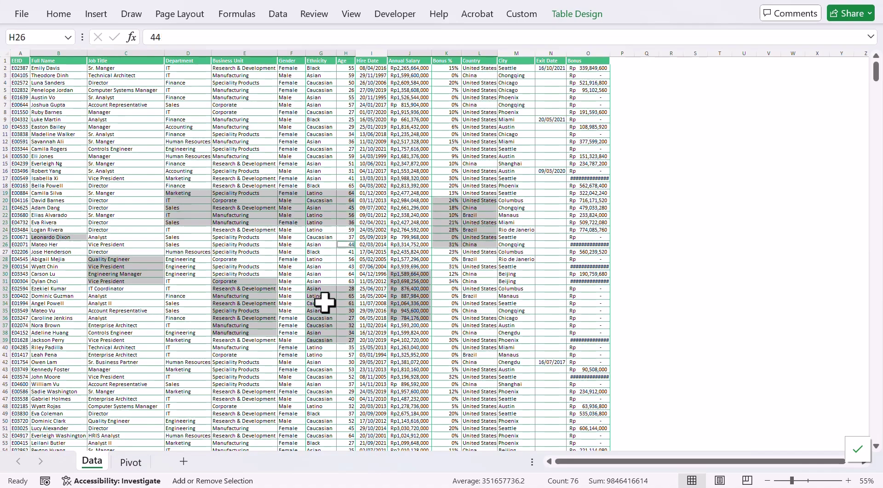
left_click(262, 332)
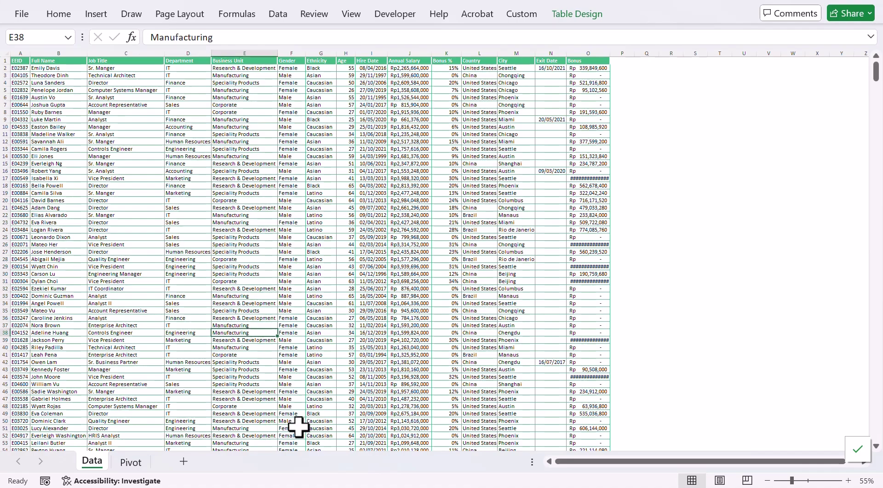
Switch to Materi Belajar Excel.xlsx and select the eighteenth shortcut entry in A28 and the seventeenth in A27
mouse_move(321, 486)
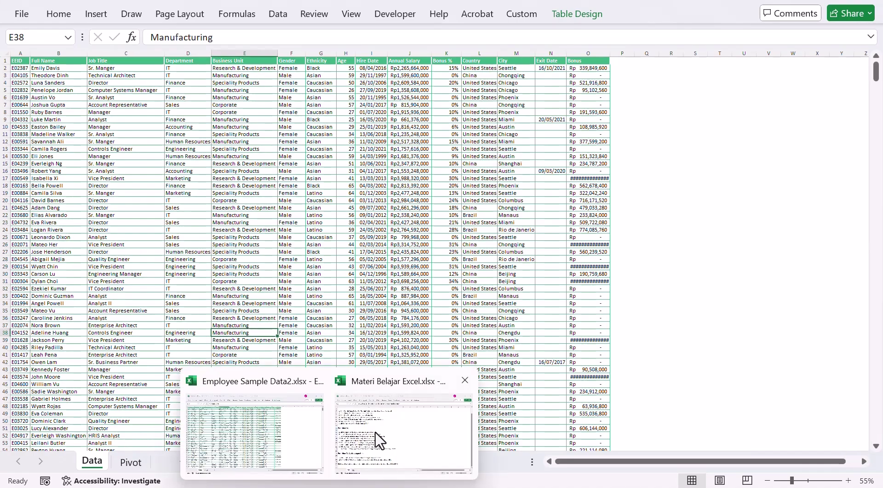
left_click(374, 432)
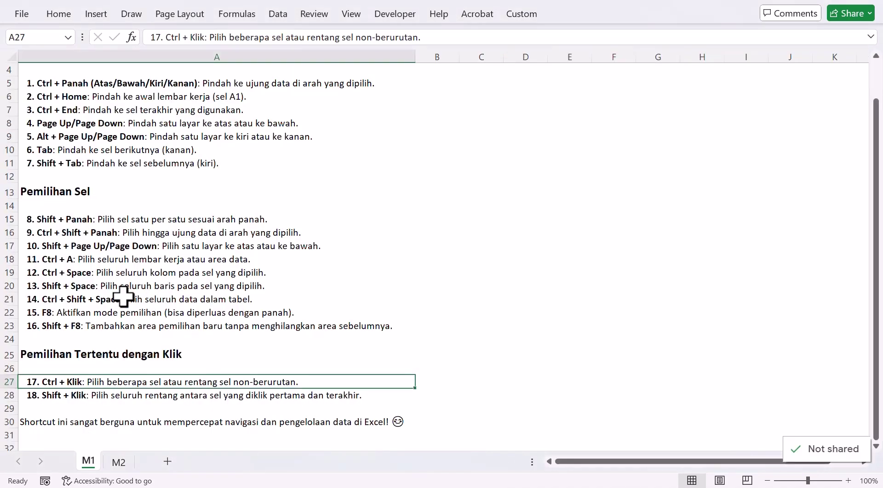
left_click(86, 395)
left_click(95, 383)
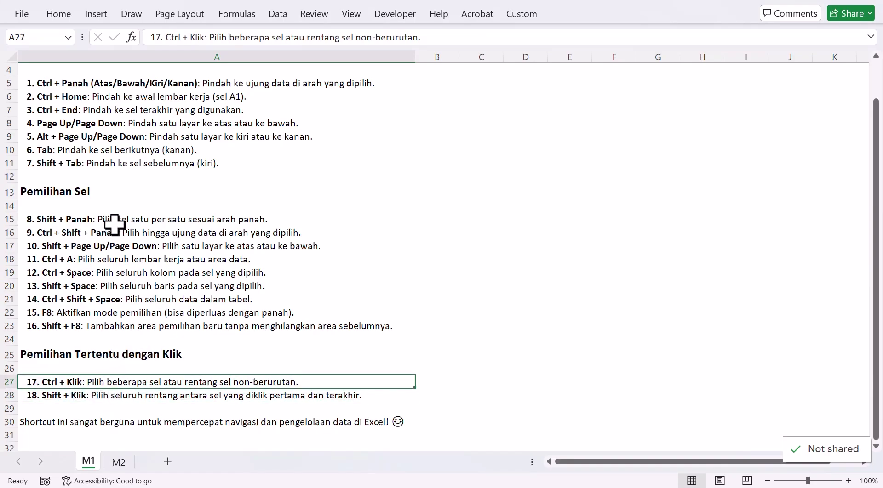
Switch back to Employee Sample Data2.xlsx and select cell C24 in the employee table
mouse_move(330, 487)
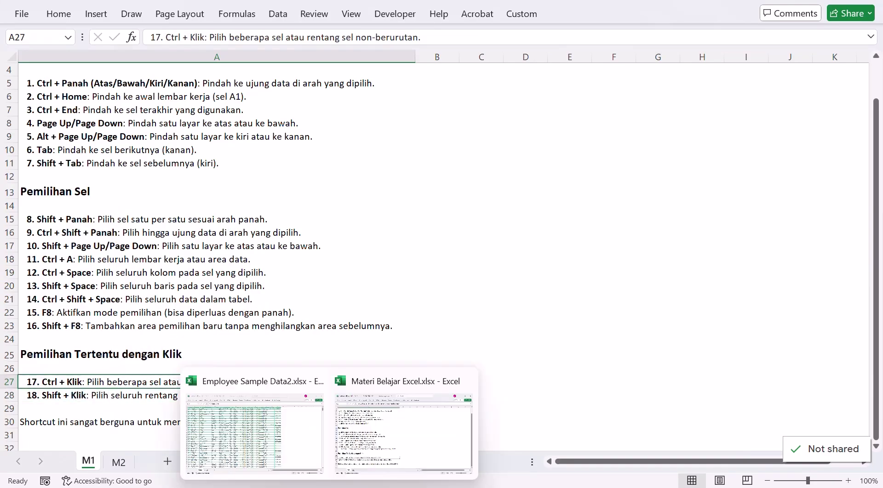
left_click(276, 451)
left_click(125, 230)
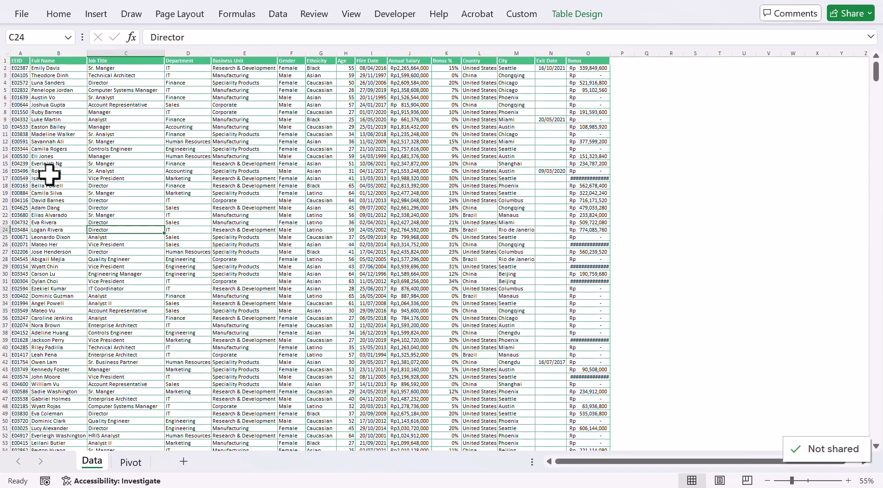
Build a non-adjacent selection from B17, B20, C23:C28, D30:E34 and G25:H30, plus one more cell in the Annual Salary column
left_click(67, 179)
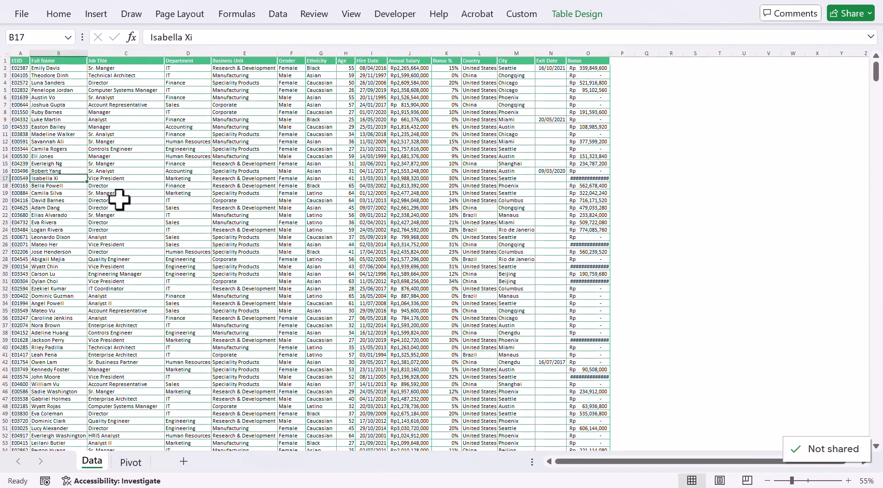
left_click(70, 201, "ctrl")
left_click_drag(125, 223, 124, 259)
left_click_drag(187, 274, 211, 304)
left_click_drag(322, 237, 346, 274)
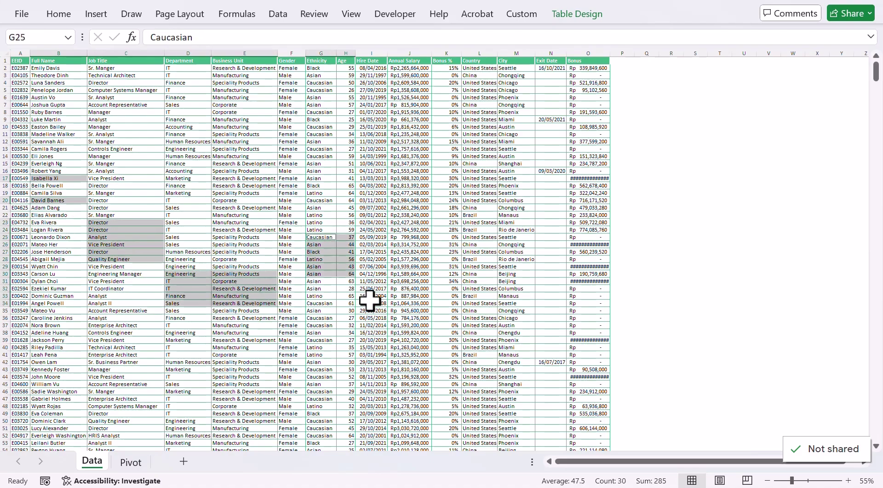
left_click(399, 325, "ctrl")
Reduce the selection to C20 and build a new non-adjacent selection including C28, E29 and H26
left_click(113, 204)
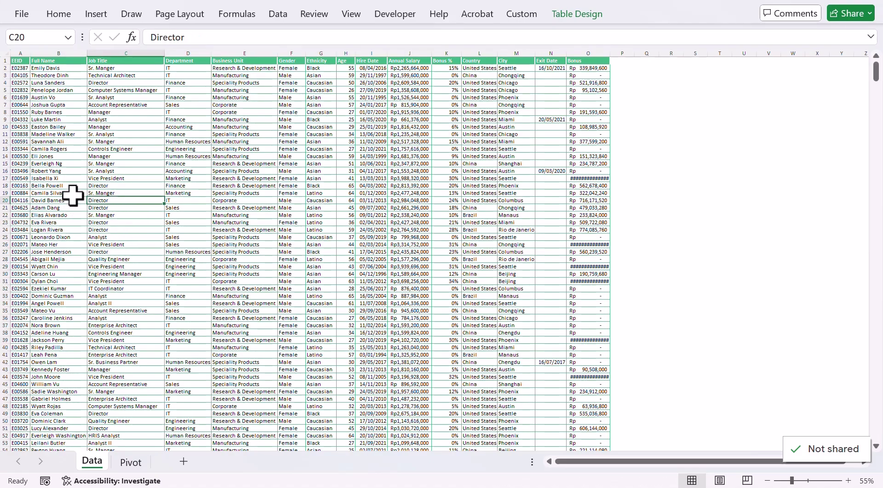
left_click_drag(68, 200, 90, 239)
left_click(127, 260, "ctrl")
left_click(257, 267, "ctrl")
left_click(345, 244, "ctrl")
Select several rectangular ranges in the table, including D26:J43, and finish with the single cells J41 and D26
left_click(188, 245)
left_click_drag(62, 214, 446, 354)
left_click_drag(99, 205, 409, 371)
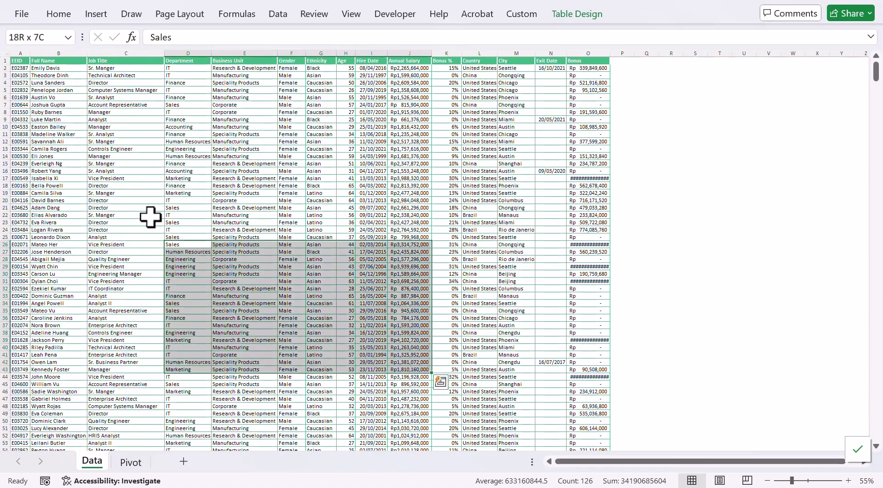
left_click_drag(101, 205, 530, 315)
left_click_drag(459, 220, 38, 179)
left_click(399, 354)
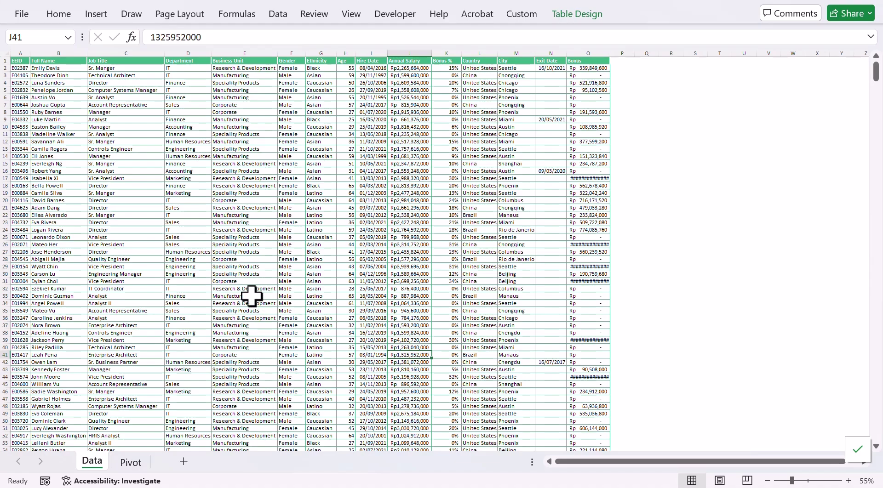
left_click(208, 245)
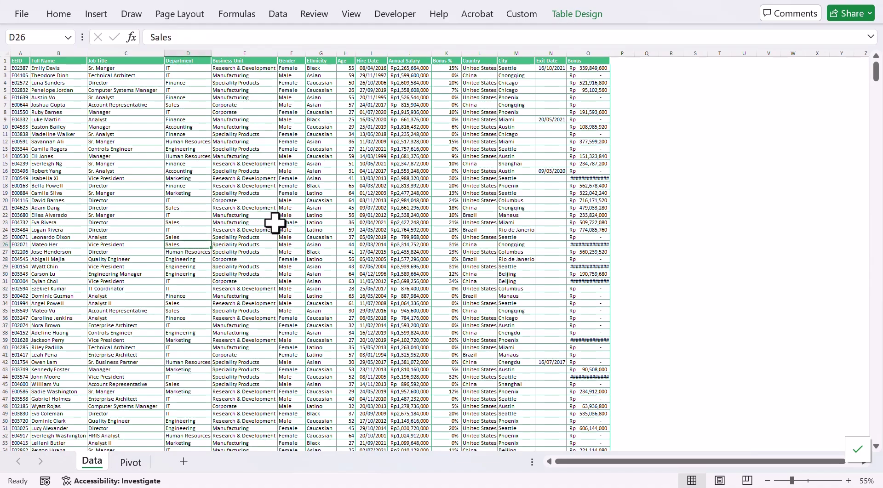